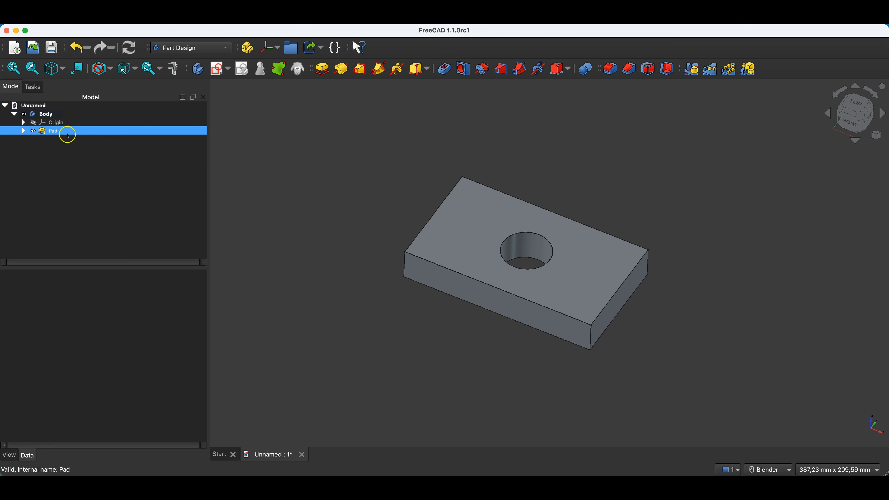
{"action": "left_click", "coordinate": [58, 131]}
{"action": "left_click", "coordinate": [48, 120]}
{"action": "left_click", "coordinate": [45, 131]}
{"action": "left_click", "coordinate": [48, 123]}
{"action": "left_click", "coordinate": [52, 131]}
{"action": "left_click", "coordinate": [90, 150]}
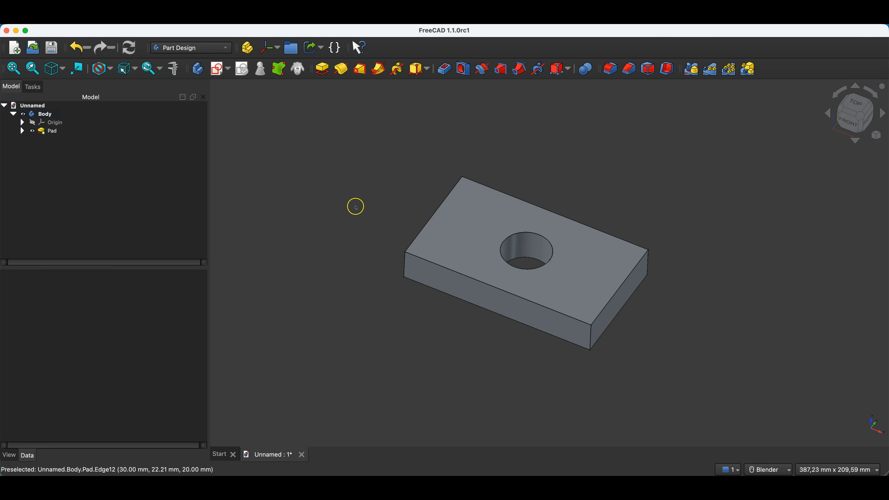
Step: Reopen the plate's Pad feature for editing and set its length to 30 mm
{"action": "left_click", "coordinate": [58, 133]}
{"action": "left_click", "coordinate": [54, 133]}
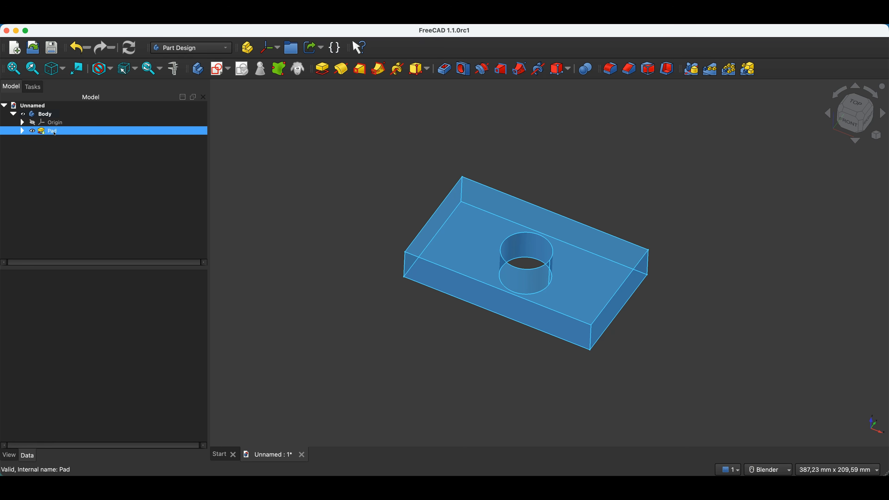
{"action": "double_click", "coordinate": [53, 131]}
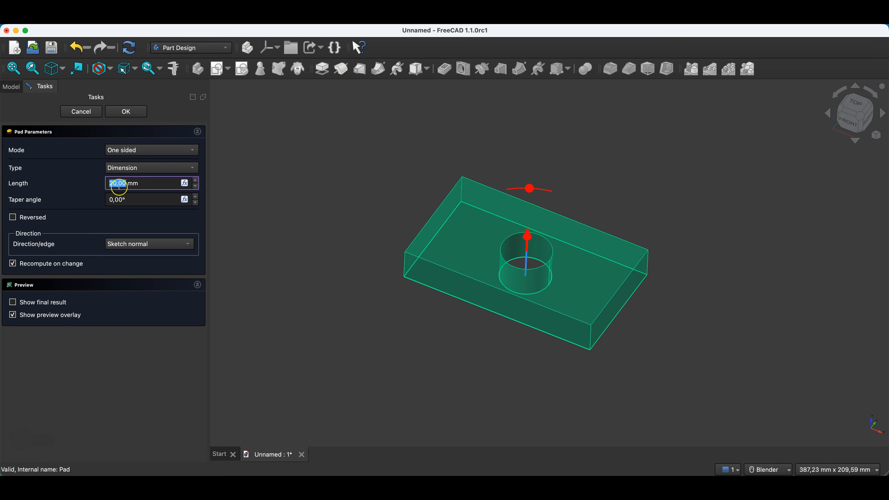
{"action": "type", "text": "3"}
{"action": "key", "text": "Return"}
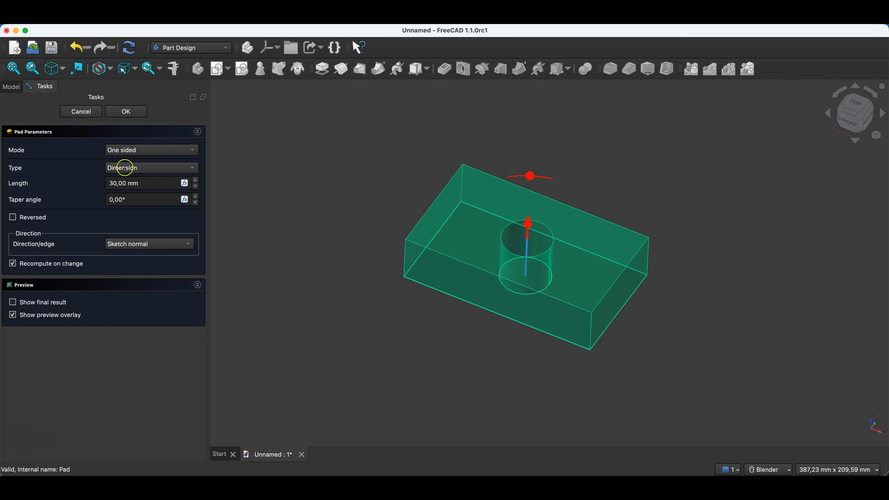
{"action": "left_click", "coordinate": [127, 112]}
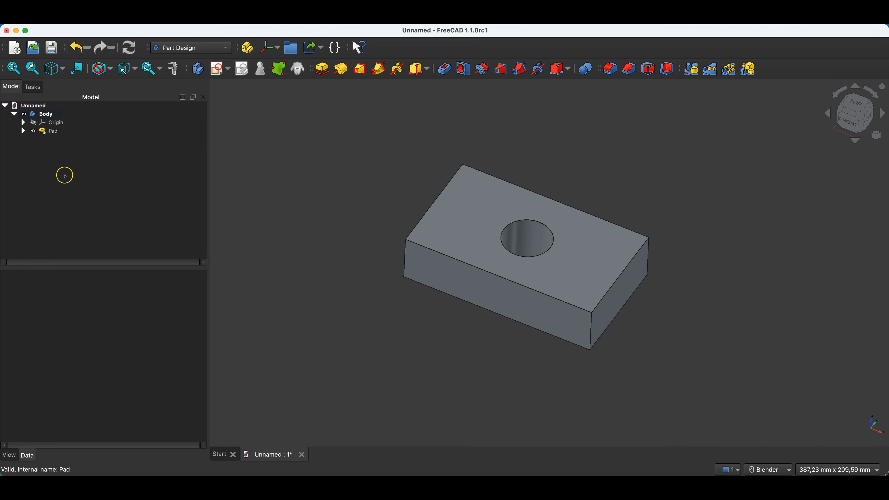
Step: Edit the sketch beneath the Pad, set the rectangle's horizontal width to 150 mm, and close the sketch
{"action": "left_click", "coordinate": [25, 132]}
{"action": "left_click", "coordinate": [23, 130]}
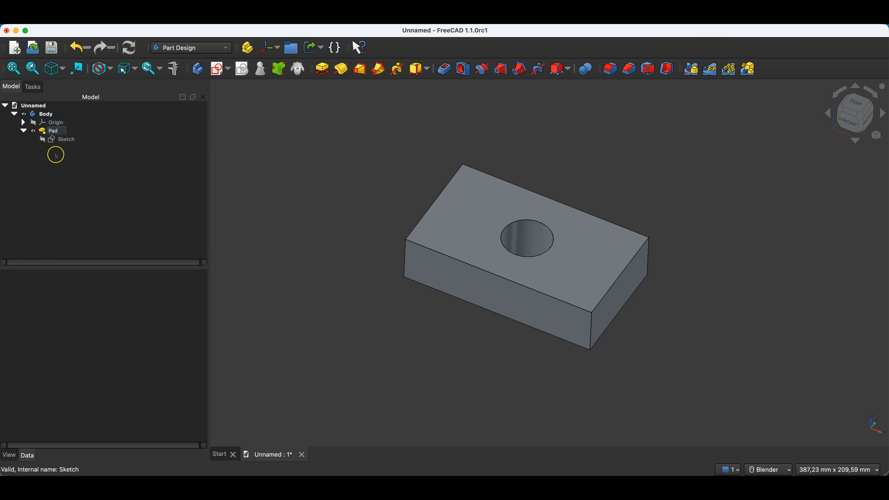
{"action": "left_click", "coordinate": [62, 141]}
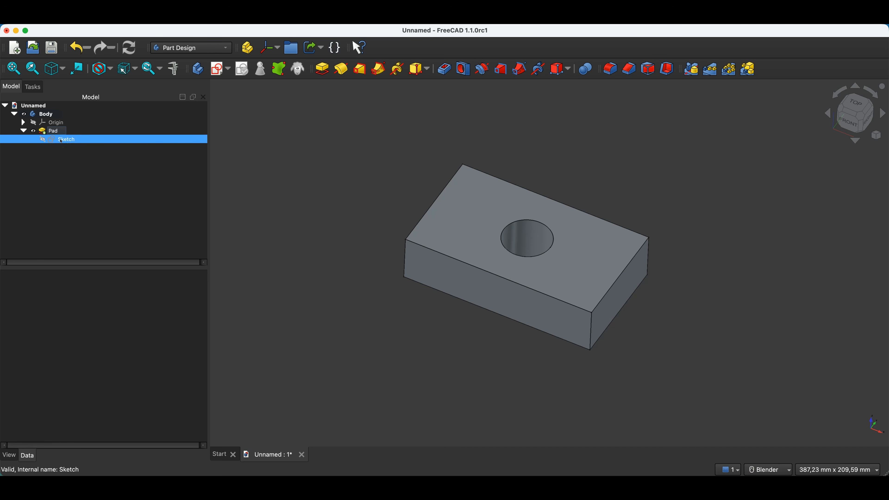
{"action": "left_click", "coordinate": [63, 141]}
{"action": "double_click", "coordinate": [65, 140]}
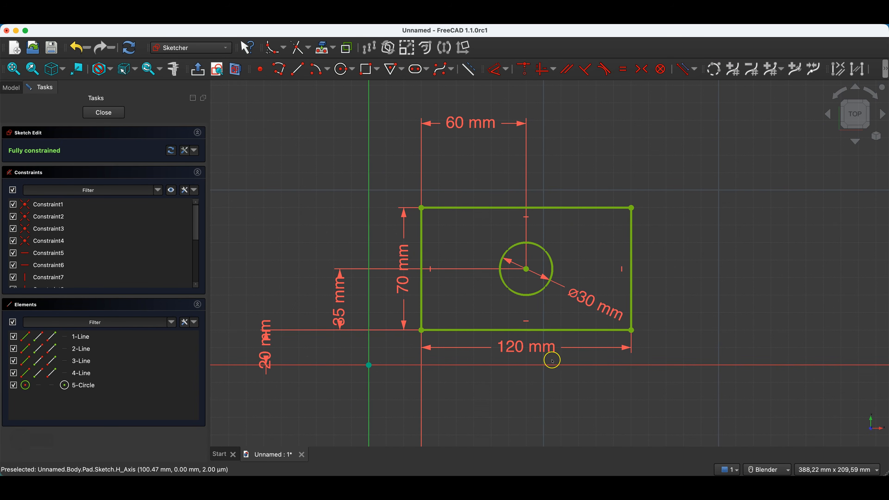
{"action": "double_click", "coordinate": [546, 352]}
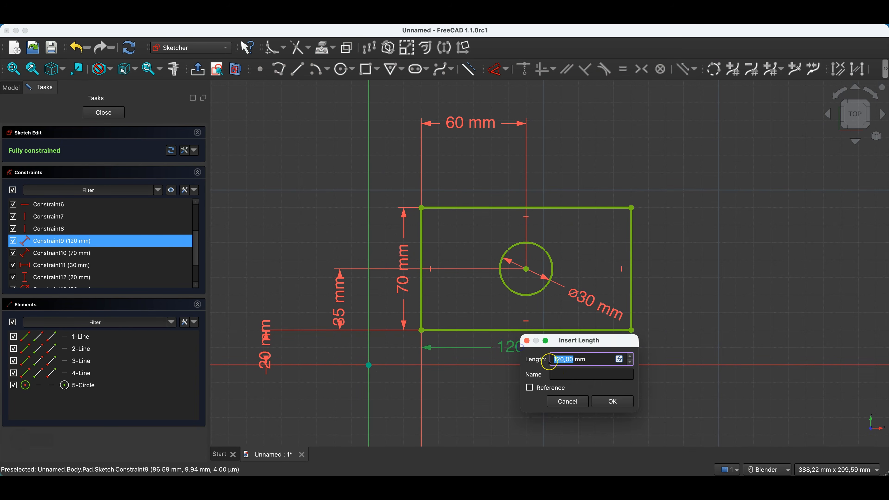
{"action": "type", "text": "150"}
{"action": "key", "text": "Return"}
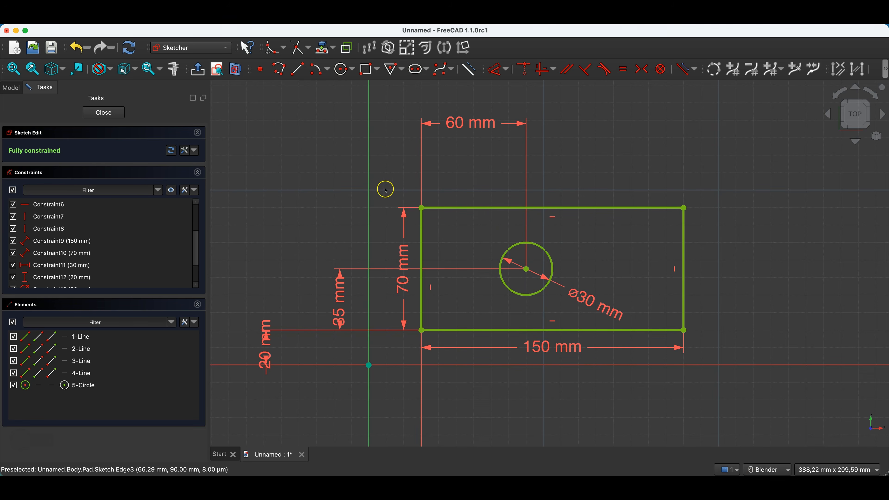
{"action": "left_click", "coordinate": [103, 113]}
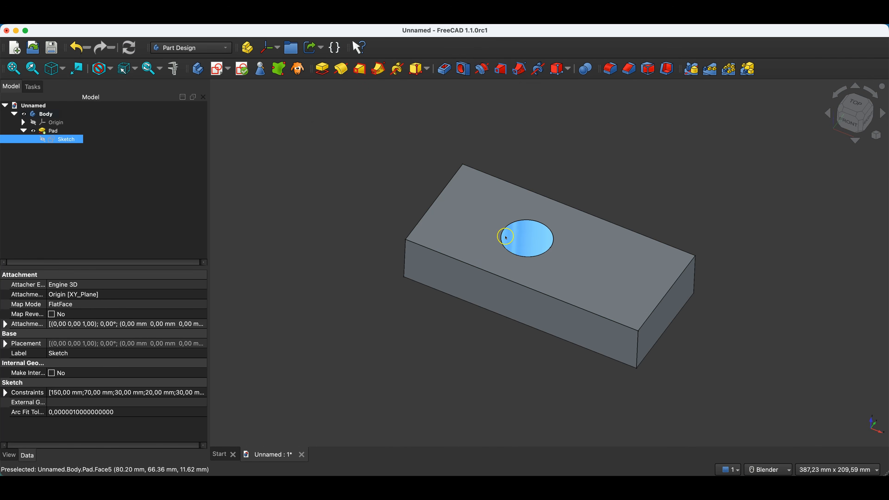
Step: Reopen the Pad's sketch and set the rectangle's vertical height to 90 mm
{"action": "double_click", "coordinate": [61, 139]}
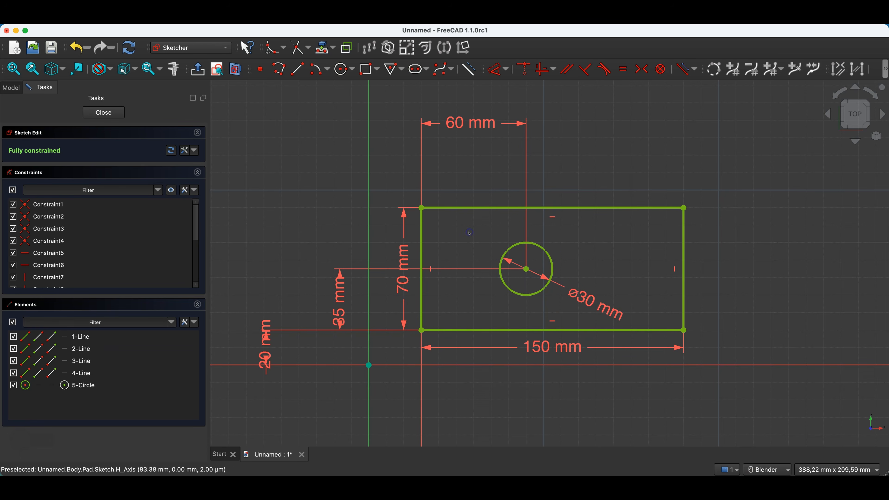
{"action": "left_click", "coordinate": [505, 235]}
{"action": "left_click", "coordinate": [493, 332]}
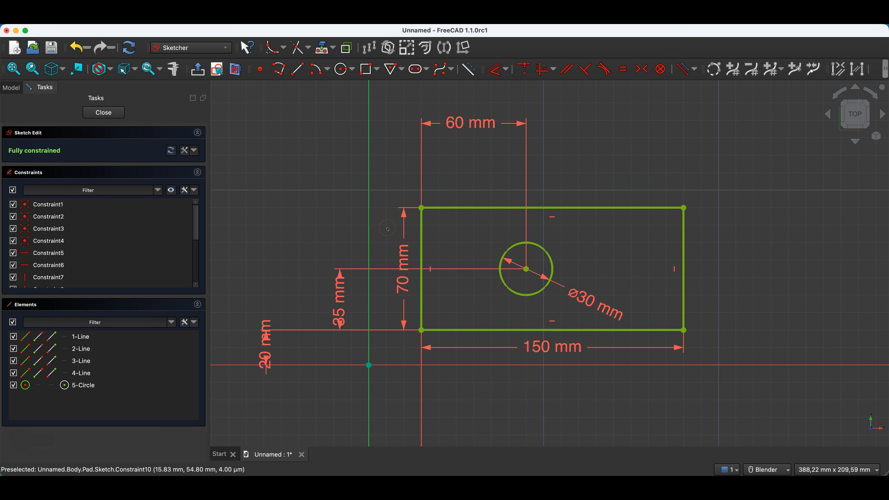
{"action": "double_click", "coordinate": [406, 266]}
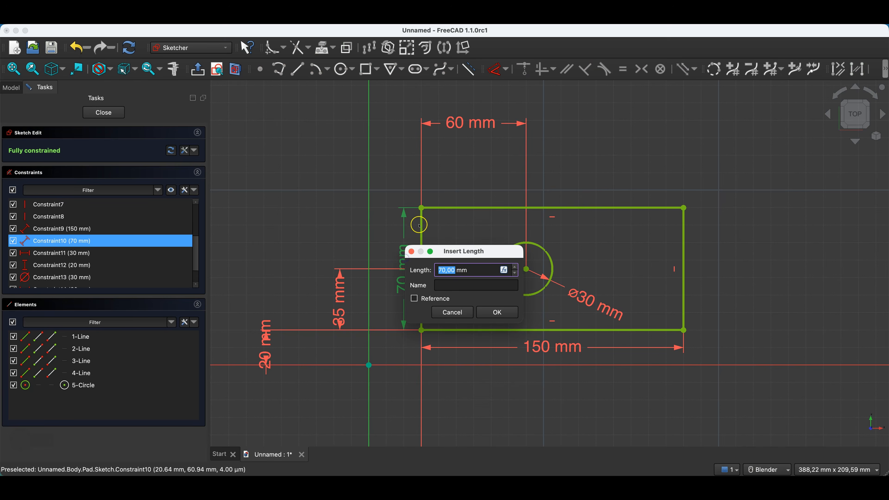
{"action": "type", "text": "90"}
{"action": "key", "text": "Return"}
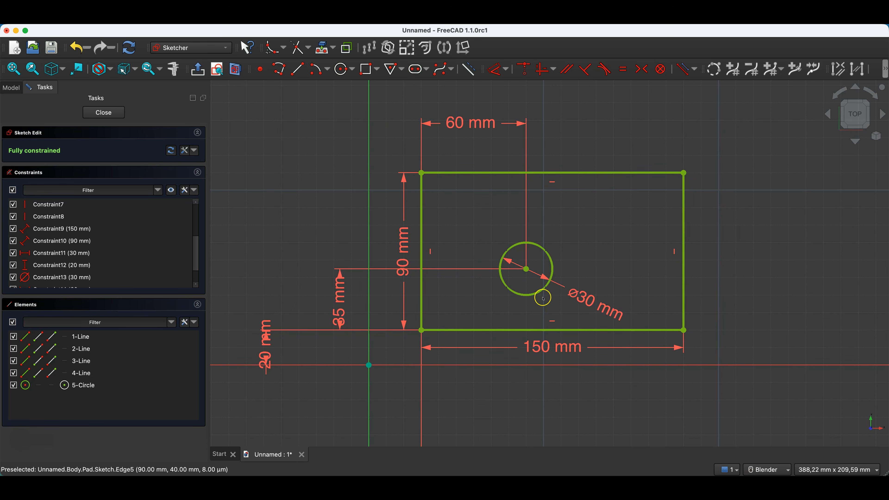
Step: Recentre the circle by setting its horizontal distance to 75 mm and its vertical distance to 45 mm from the rectangle's lower-left corner
{"action": "double_click", "coordinate": [456, 124]}
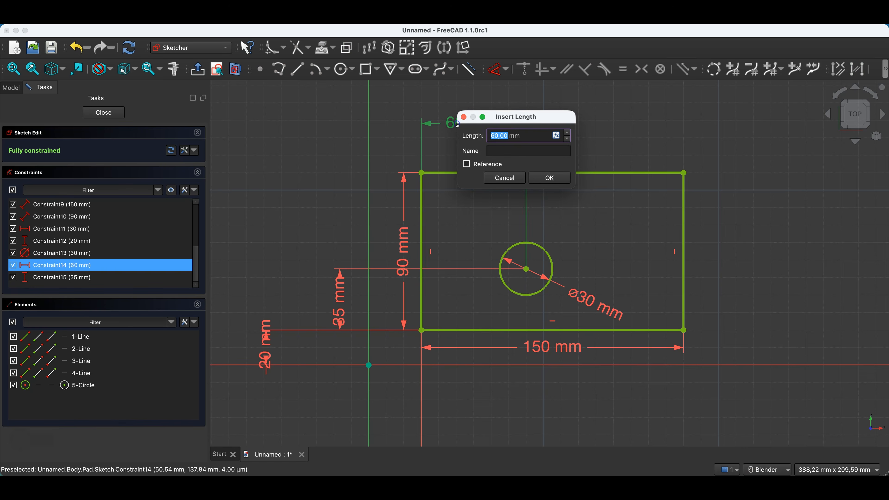
{"action": "type", "text": "75"}
{"action": "key", "text": "Return"}
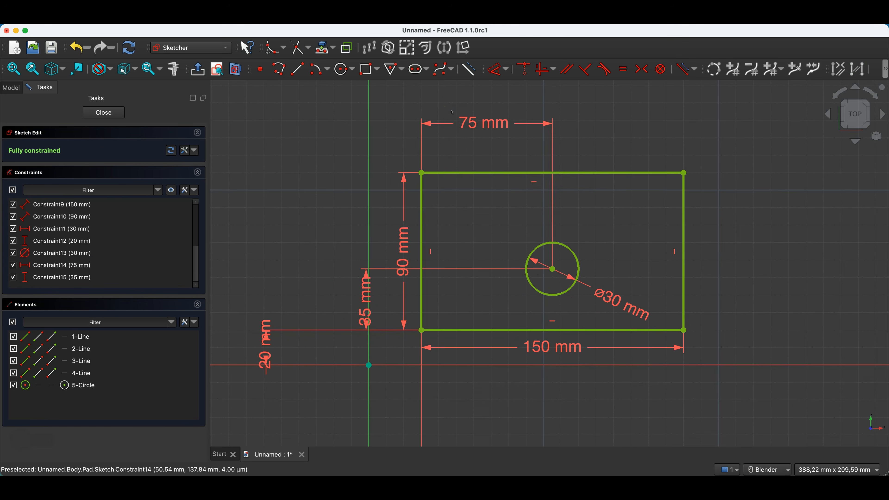
{"action": "double_click", "coordinate": [366, 295]}
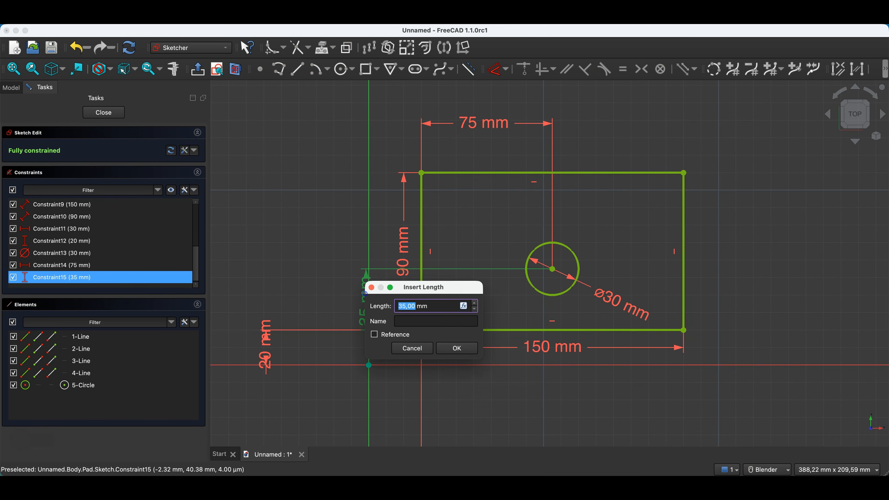
{"action": "type", "text": "45"}
{"action": "key", "text": "Return"}
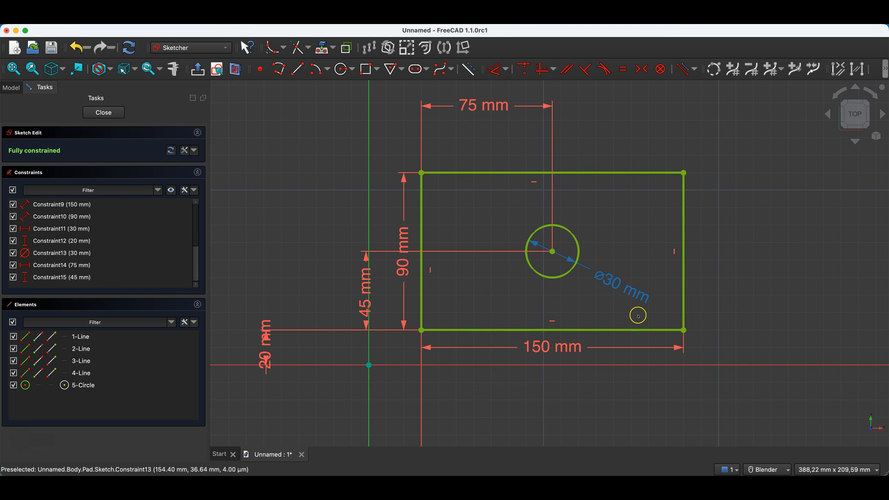
Step: Set the rectangle's horizontal width to 100 mm
{"action": "double_click", "coordinate": [543, 346]}
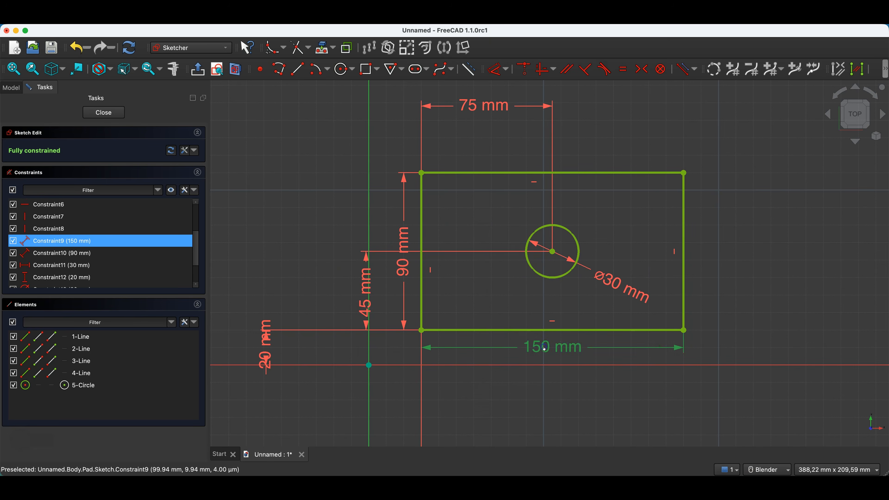
{"action": "type", "text": "100"}
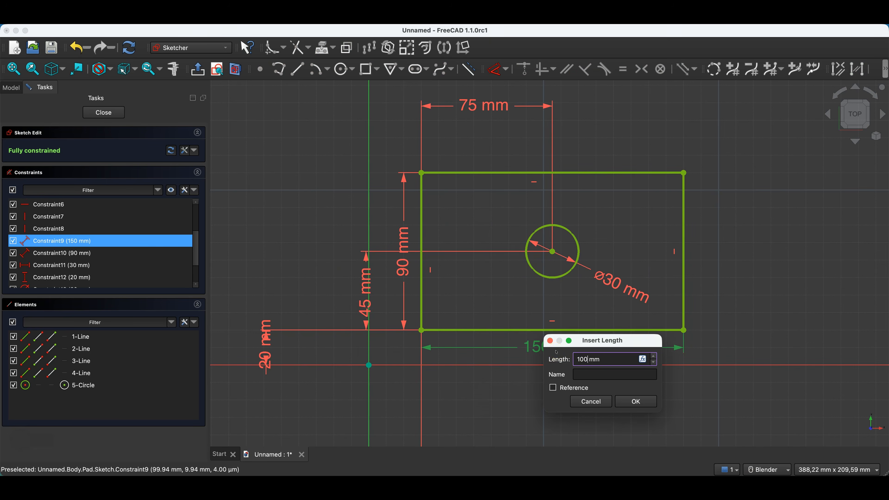
{"action": "key", "text": "Return"}
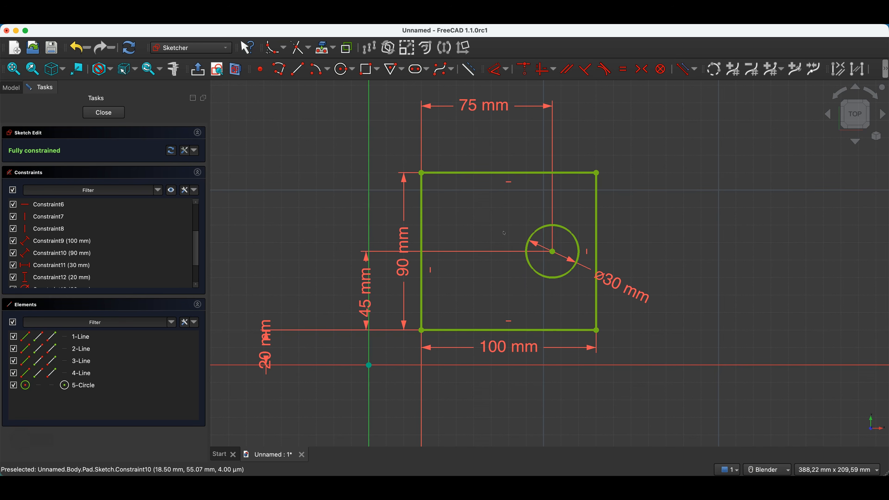
{"action": "left_click", "coordinate": [319, 194]}
{"action": "left_click", "coordinate": [304, 182]}
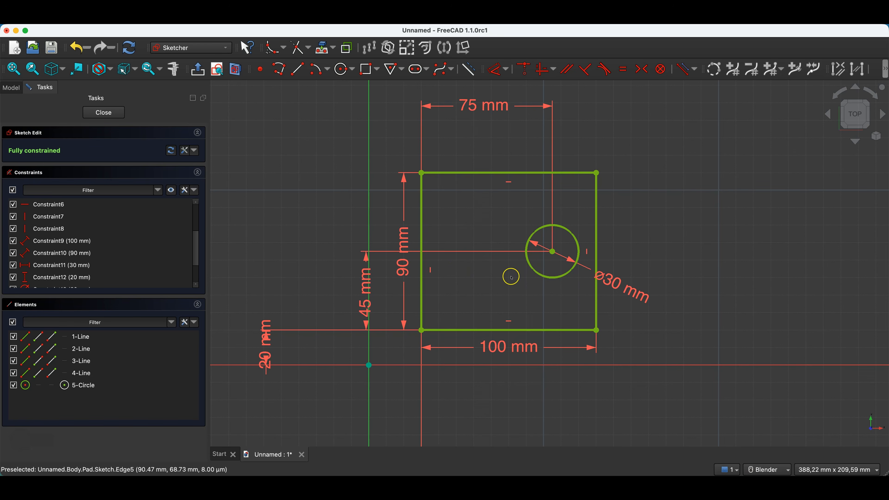
Step: Delete the circle's vertical and horizontal position dimensions and move the circle roughly to the middle of the rectangle
{"action": "left_click", "coordinate": [364, 280]}
{"action": "key", "text": "Delete"}
{"action": "left_click", "coordinate": [490, 112]}
{"action": "key", "text": "Delete"}
{"action": "left_click_drag", "start_coordinate": [552, 252], "coordinate": [514, 252]}
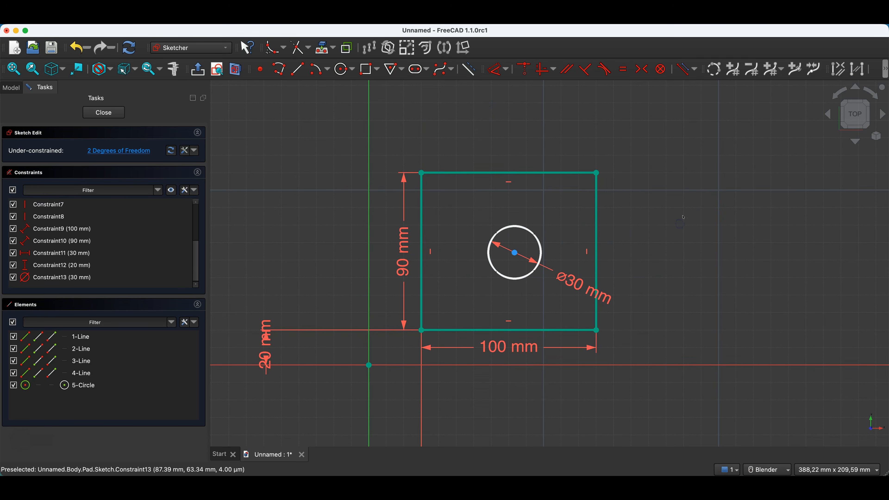
Step: Constrain the rectangle's lower-left and upper-right corners to be symmetric about the circle's centre
{"action": "left_click", "coordinate": [421, 330]}
{"action": "left_click", "coordinate": [597, 174]}
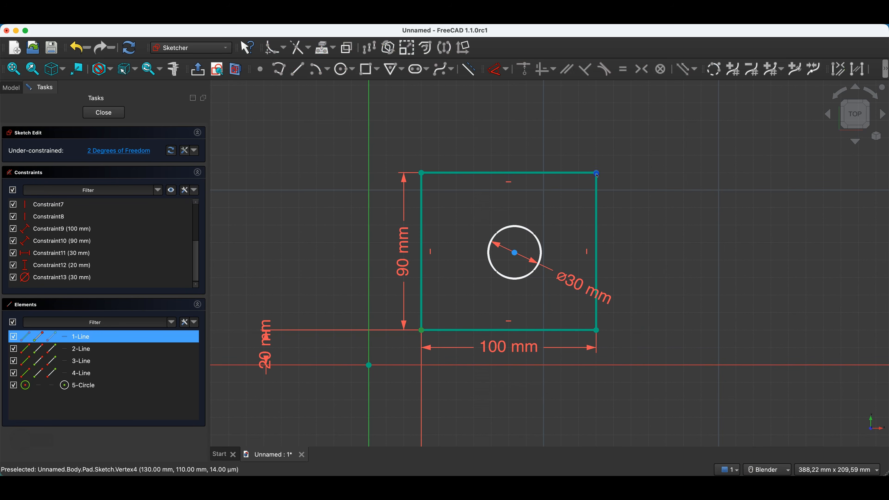
{"action": "left_click", "coordinate": [515, 253]}
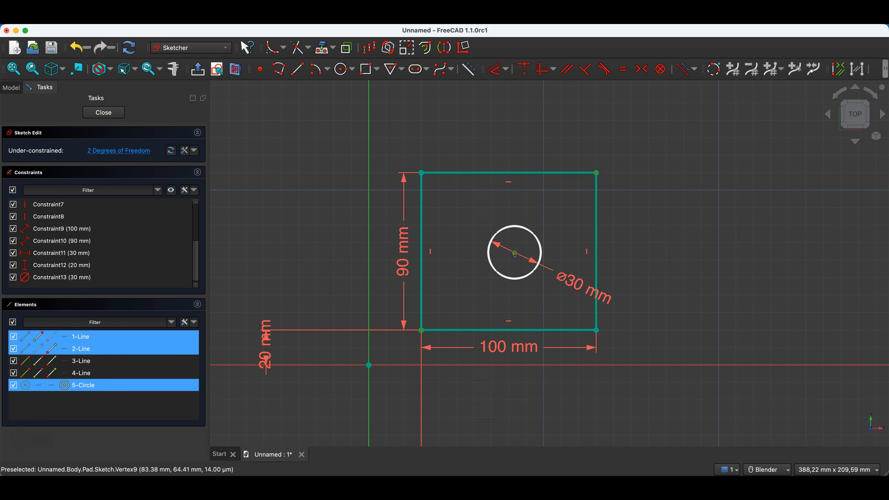
{"action": "left_click", "coordinate": [642, 70]}
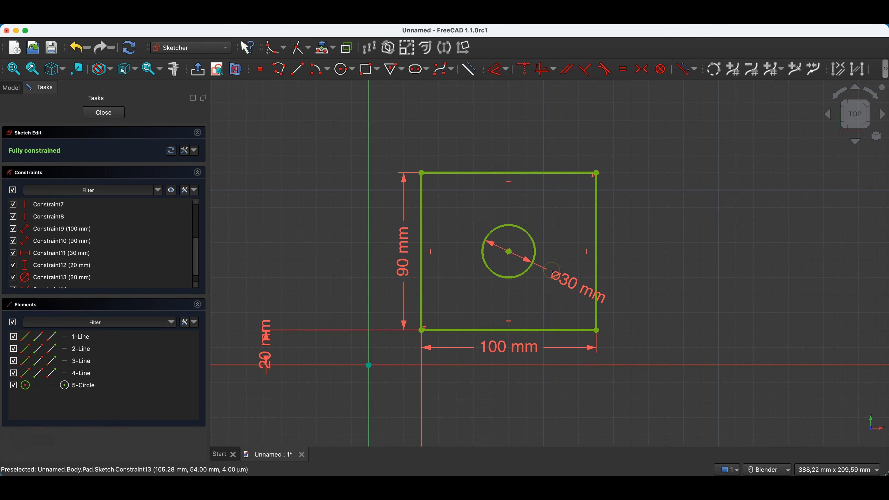
Step: Set the rectangle's width to 150 mm and its height to 120 mm, and close the sketch
{"action": "double_click", "coordinate": [497, 349]}
{"action": "type", "text": "150"}
{"action": "key", "text": "Return"}
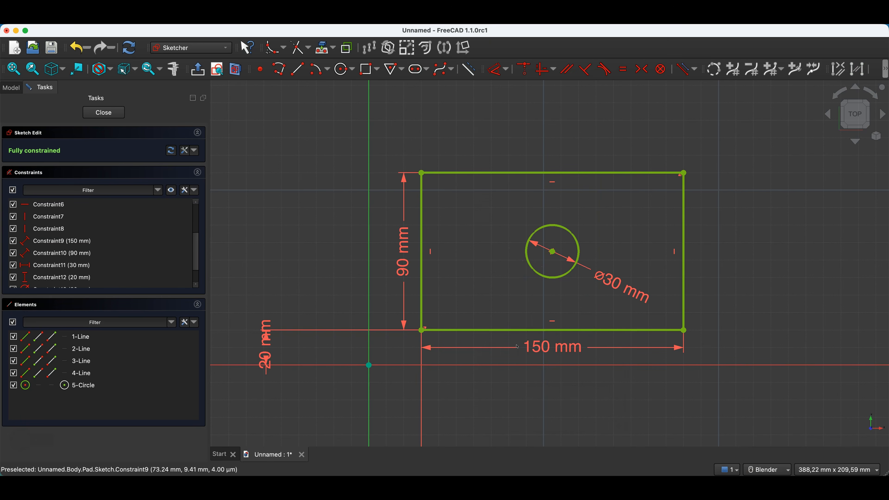
{"action": "double_click", "coordinate": [399, 240]}
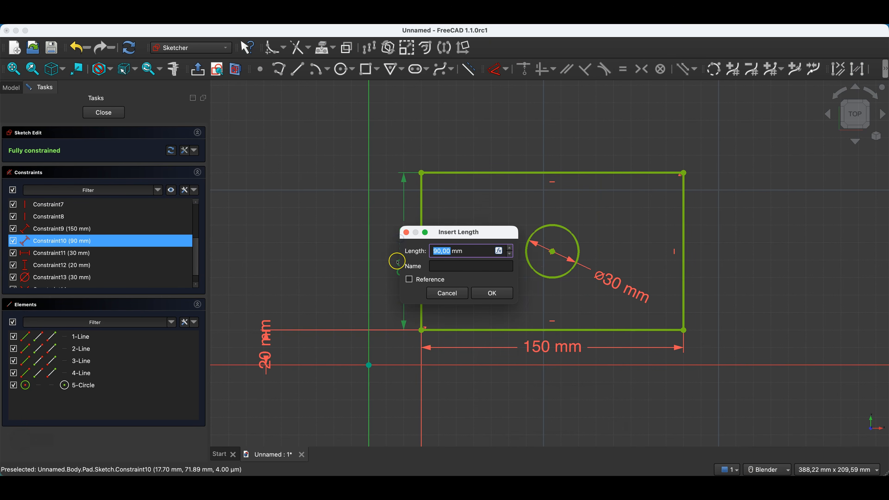
{"action": "type", "text": "120"}
{"action": "key", "text": "Return"}
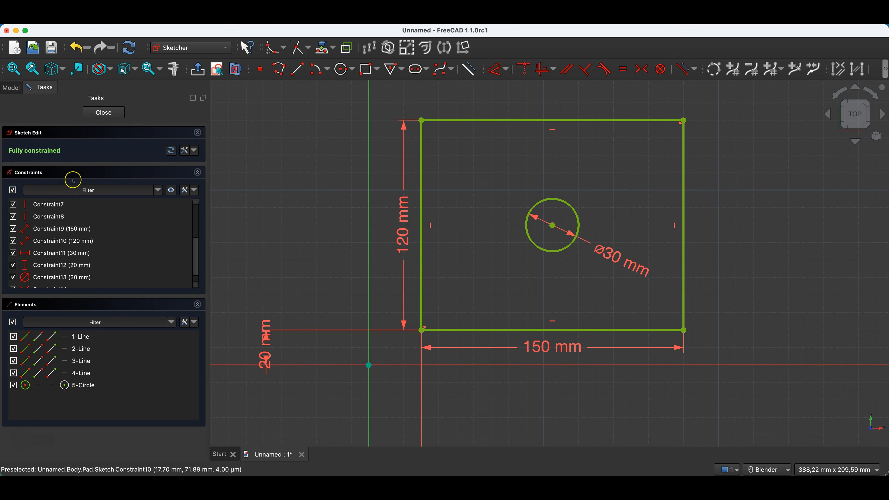
{"action": "left_click", "coordinate": [103, 112]}
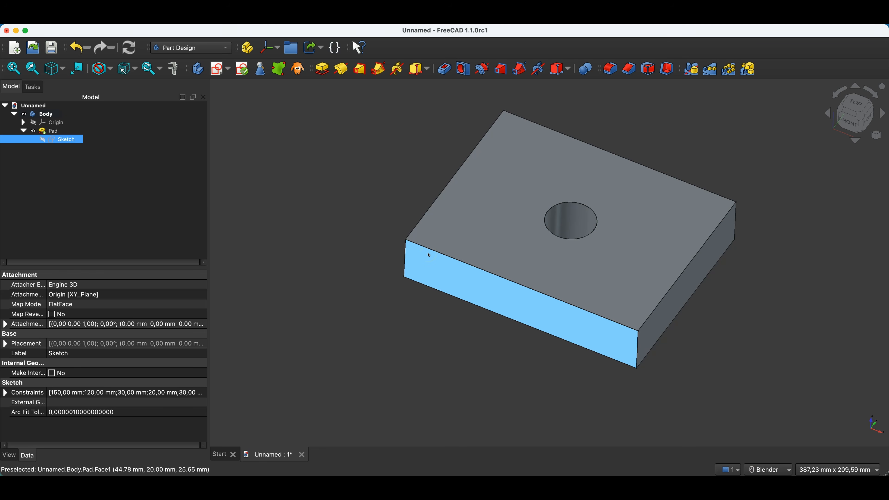
Step: Reopen the pad's sketch and set the rectangle's width to 120 mm and its height to 100 mm
{"action": "left_click", "coordinate": [66, 142]}
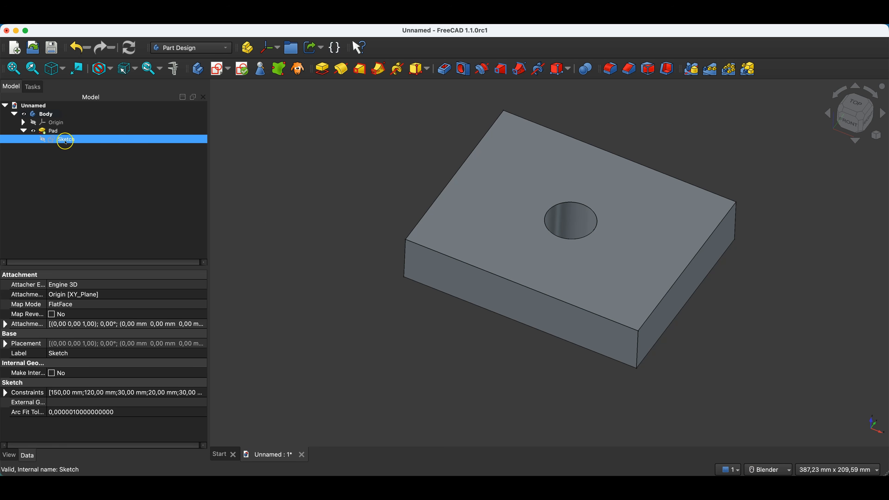
{"action": "double_click", "coordinate": [65, 140]}
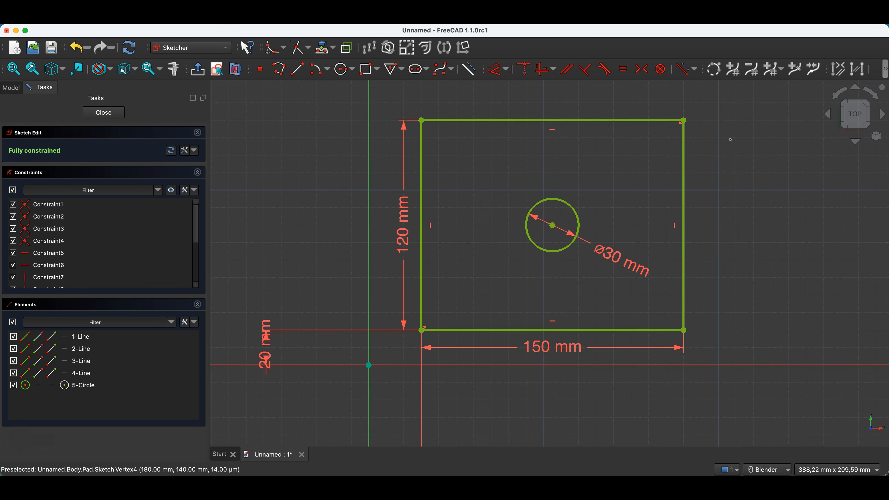
{"action": "left_click", "coordinate": [546, 346]}
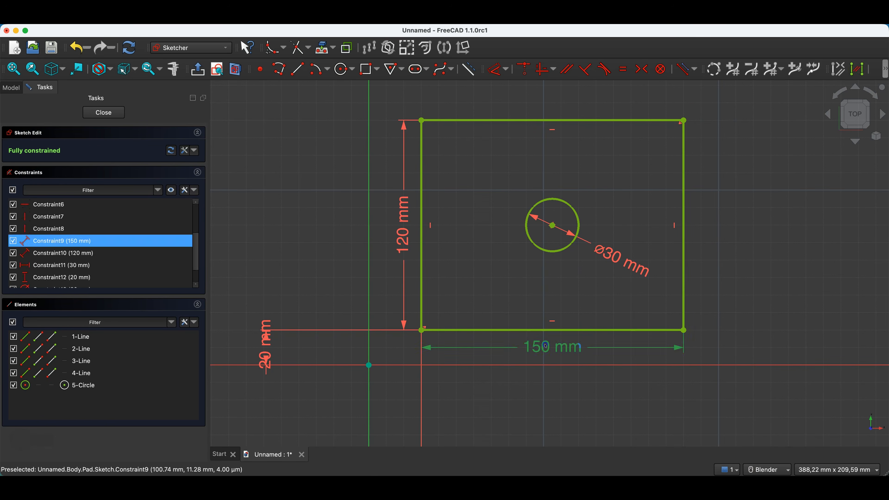
{"action": "double_click", "coordinate": [545, 345]}
{"action": "type", "text": "120"}
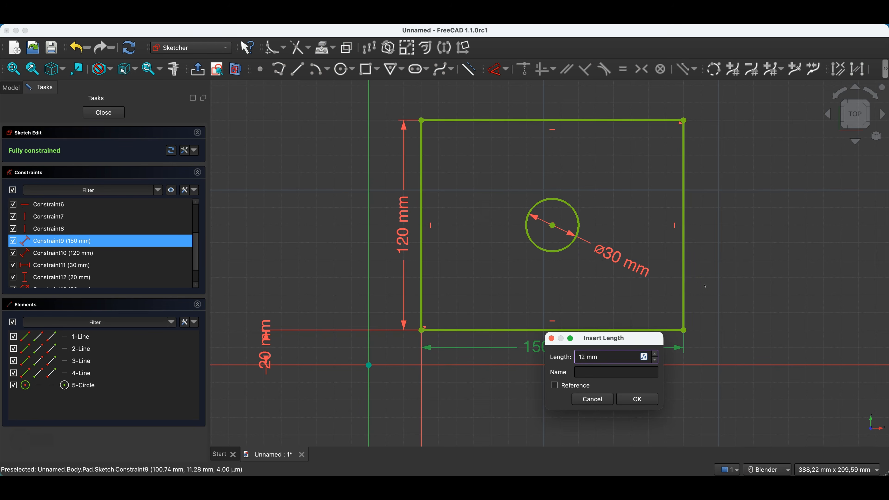
{"action": "key", "text": "Return"}
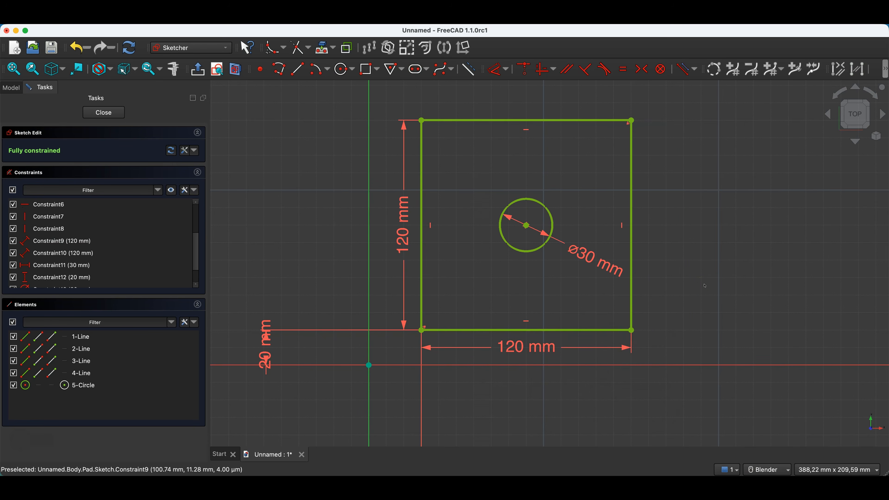
{"action": "double_click", "coordinate": [405, 210]}
{"action": "type", "text": "100"}
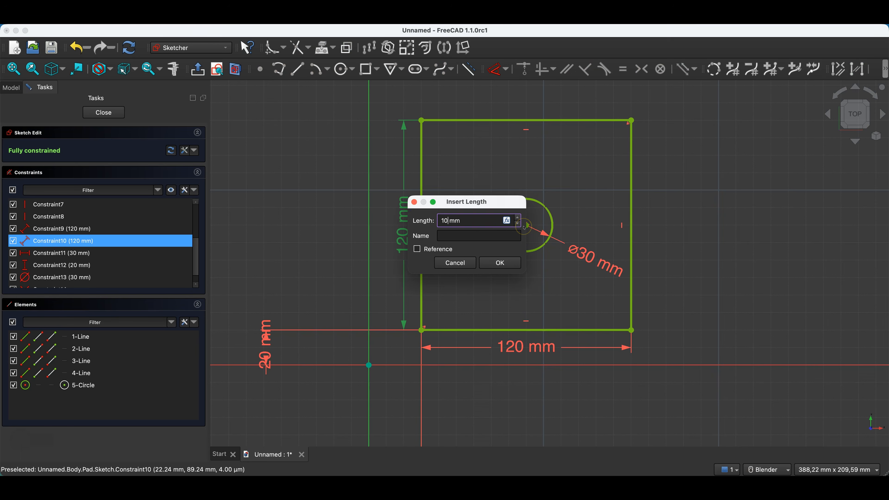
{"action": "key", "text": "Return"}
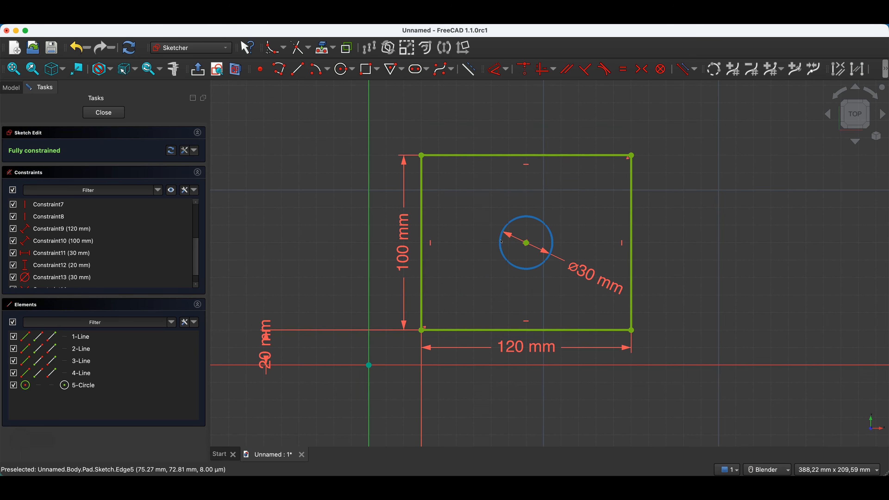
Step: Delete the horizontal and vertical dimensions locating the rectangle's lower-left corner, and move the freed rectangle farther from the origin
{"action": "scroll", "coordinate": [504, 239], "scroll_direction": "down", "scroll_amount": 2}
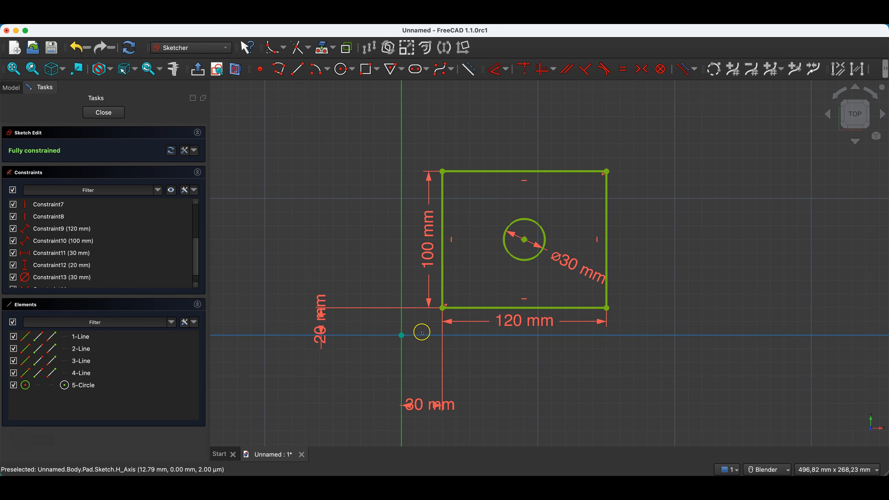
{"action": "left_click", "coordinate": [443, 308]}
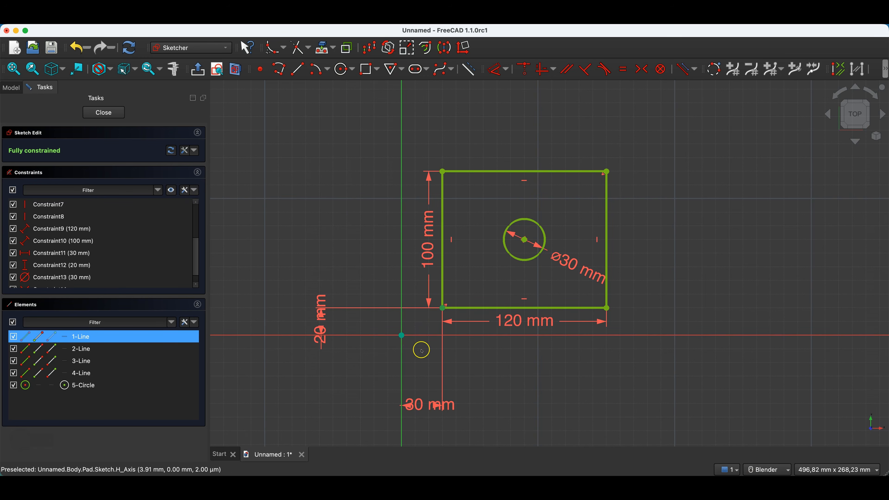
{"action": "left_click", "coordinate": [434, 357]}
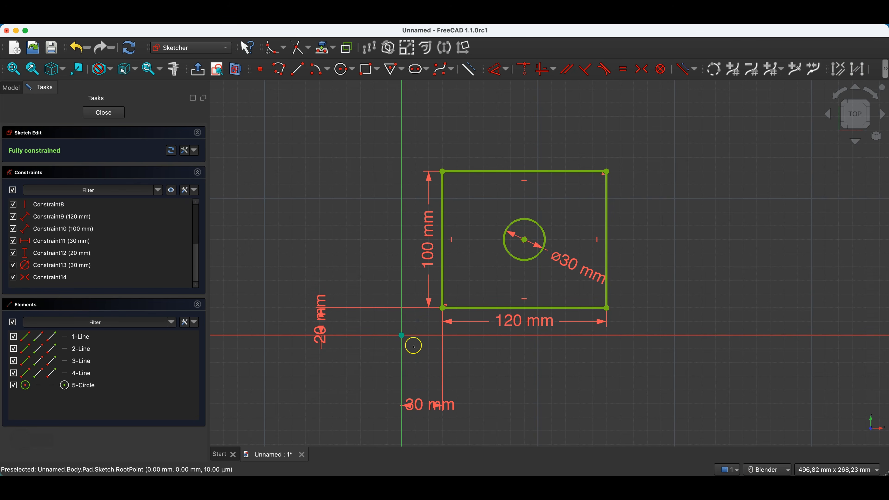
{"action": "left_click", "coordinate": [430, 407]}
{"action": "key", "text": "Delete"}
{"action": "left_click", "coordinate": [323, 312]}
{"action": "key", "text": "Delete"}
{"action": "mouse_move", "coordinate": [441, 309]}
{"action": "left_mouse_down"}
{"action": "mouse_move", "coordinate": [454, 270]}
{"action": "mouse_move", "coordinate": [525, 275]}
{"action": "mouse_move", "coordinate": [510, 279]}
{"action": "left_mouse_up"}
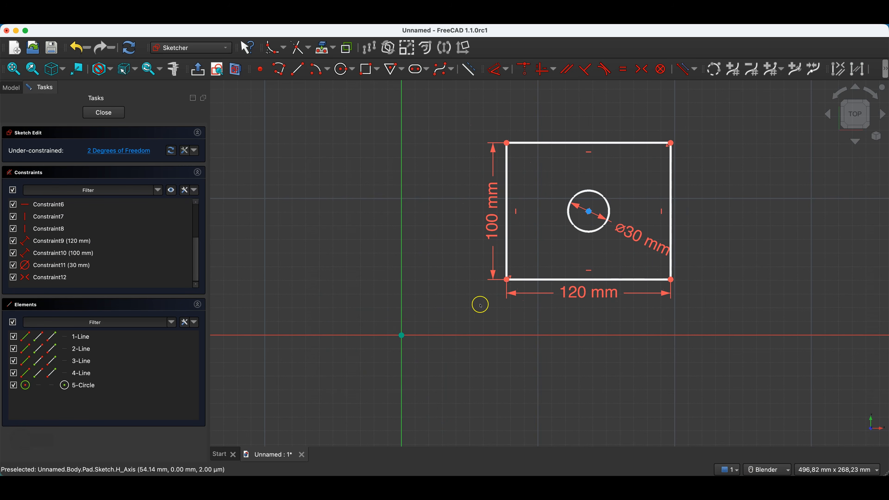
{"action": "mouse_move", "coordinate": [600, 202]}
{"action": "left_mouse_down"}
{"action": "mouse_move", "coordinate": [616, 218]}
{"action": "mouse_move", "coordinate": [593, 212]}
{"action": "mouse_move", "coordinate": [597, 199]}
{"action": "mouse_move", "coordinate": [609, 217]}
{"action": "left_mouse_up"}
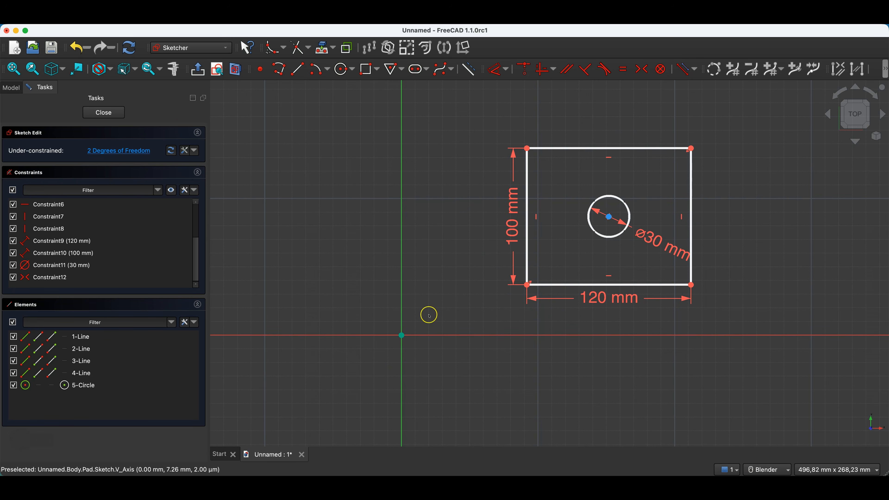
Step: Make the rectangle's lower-left corner coincident with the sketch origin and close the sketch
{"action": "left_click", "coordinate": [528, 286]}
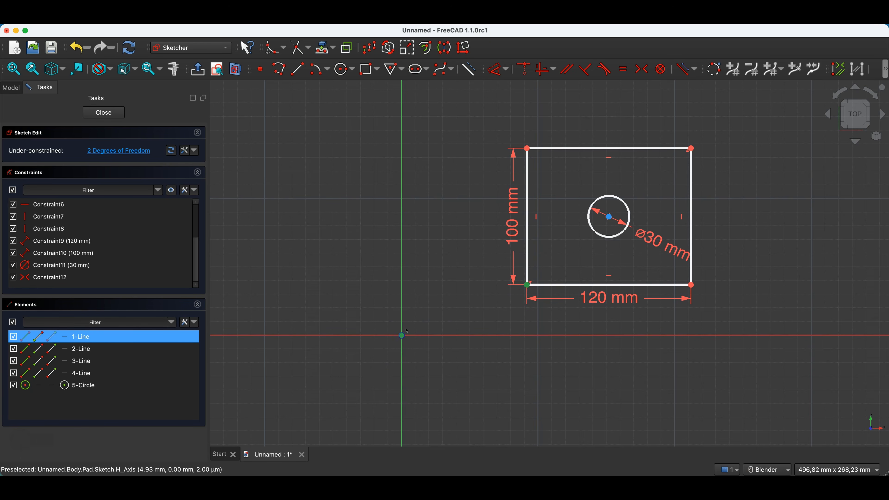
{"action": "left_click", "coordinate": [402, 337]}
{"action": "left_click", "coordinate": [458, 325]}
{"action": "left_click", "coordinate": [523, 69]}
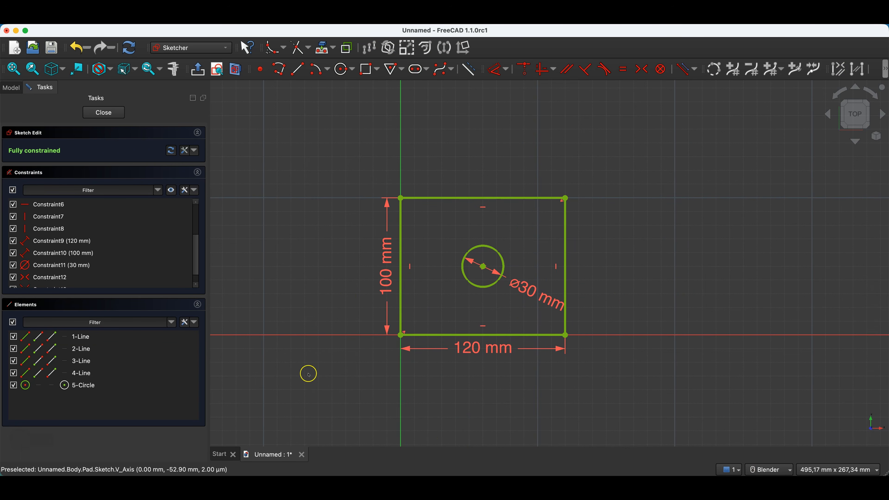
{"action": "left_click", "coordinate": [102, 113]}
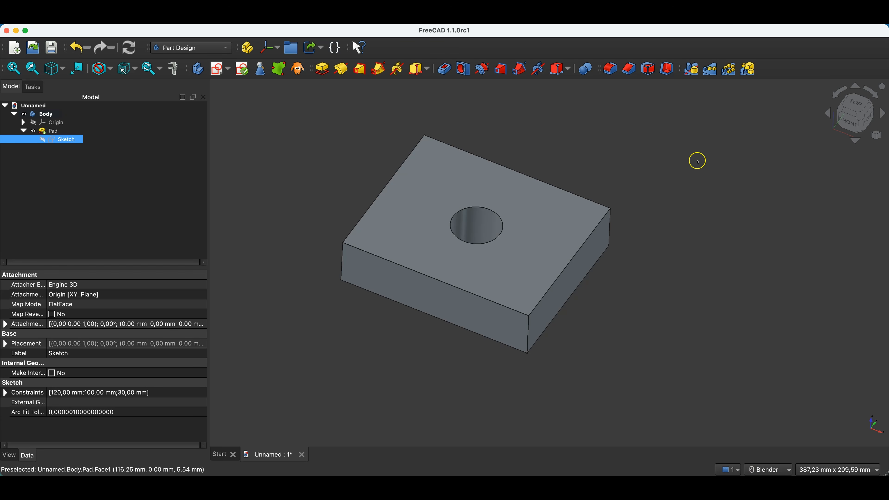
Step: Fillet the two vertical corner edges at the plate's positive-X end with an 8 mm radius
{"action": "left_click", "coordinate": [526, 333]}
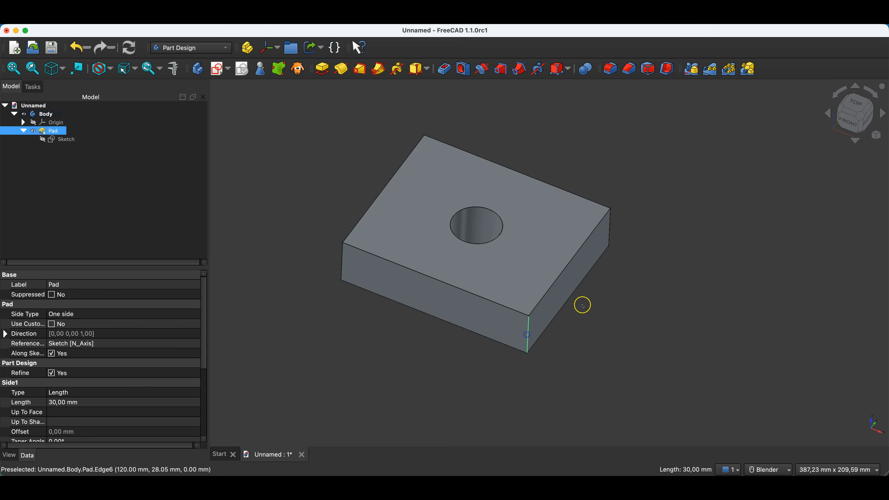
{"action": "left_click", "coordinate": [612, 229], "text": "ctrl"}
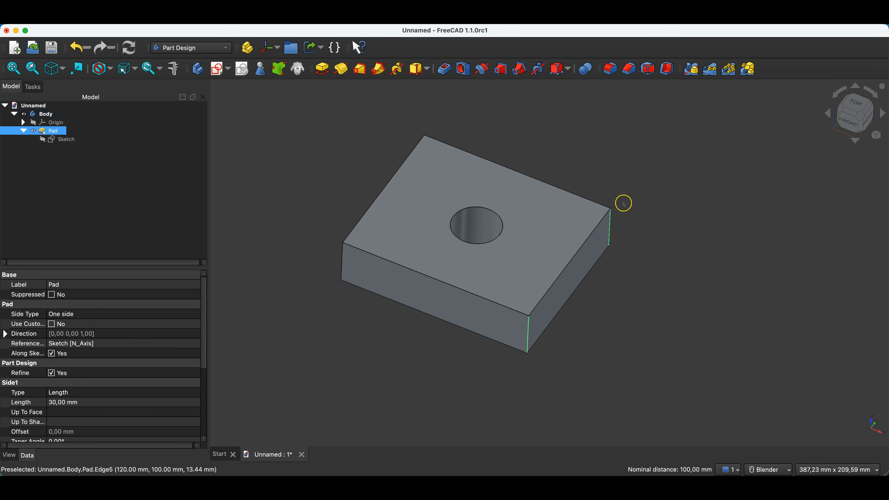
{"action": "left_click", "coordinate": [610, 69]}
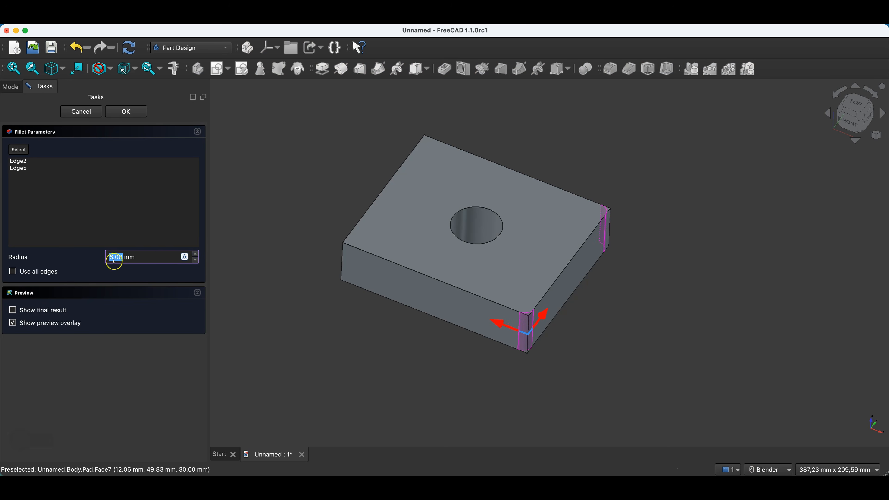
{"action": "left_click", "coordinate": [196, 256]}
{"action": "left_click", "coordinate": [195, 257]}
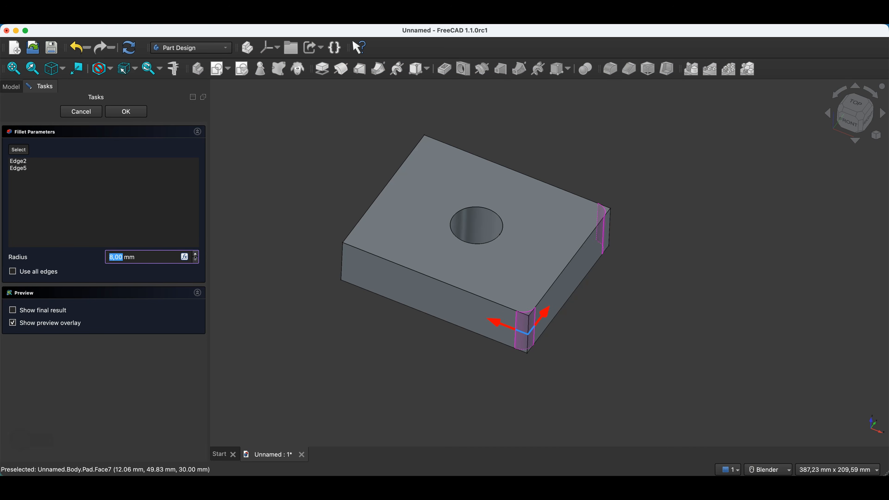
{"action": "left_click", "coordinate": [136, 111]}
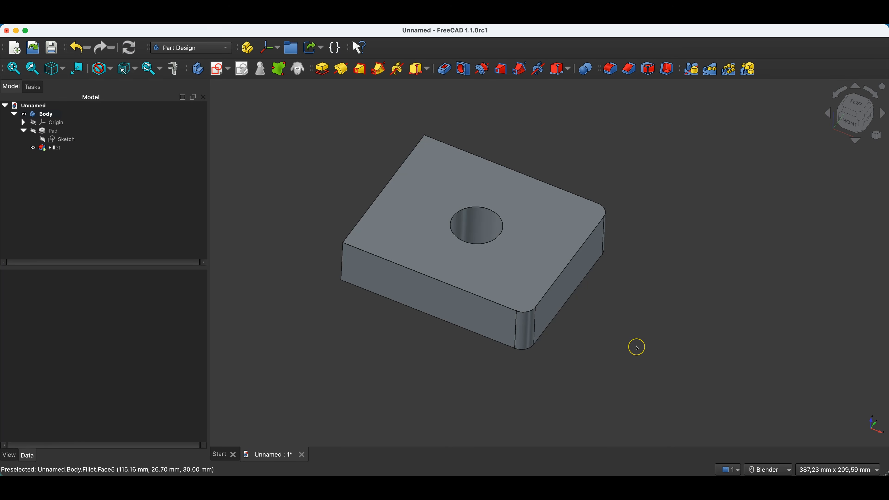
Step: Examine the filleted plate from a different angle and at several viewing distances
{"action": "middle_click_drag", "start_coordinate": [583, 346], "coordinate": [560, 310]}
{"action": "scroll", "coordinate": [561, 310], "scroll_direction": "up", "scroll_amount": 10}
{"action": "scroll", "coordinate": [567, 286], "scroll_direction": "down", "scroll_amount": 15}
{"action": "scroll", "coordinate": [536, 267], "scroll_direction": "up", "scroll_amount": 12}
{"action": "scroll", "coordinate": [530, 267], "scroll_direction": "down", "scroll_amount": 5}
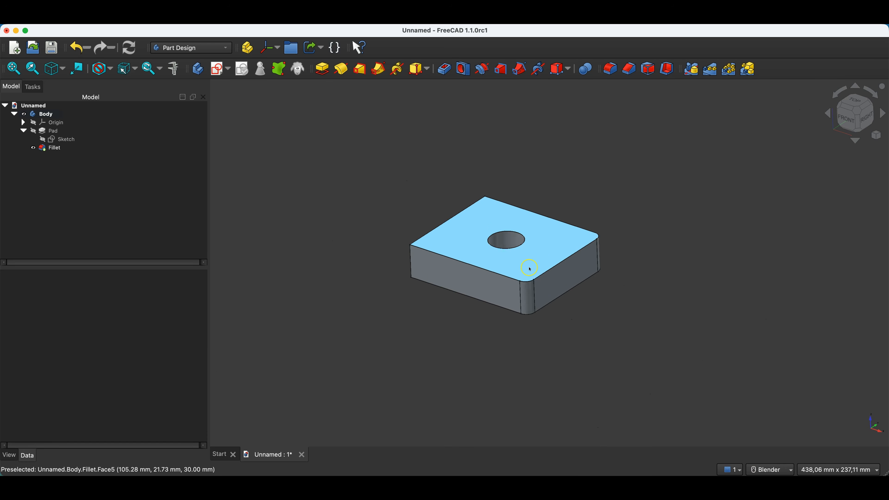
{"action": "scroll", "coordinate": [530, 267], "scroll_direction": "down", "scroll_amount": 2}
{"action": "scroll", "coordinate": [605, 277], "scroll_direction": "up", "scroll_amount": 4}
{"action": "scroll", "coordinate": [605, 280], "scroll_direction": "down", "scroll_amount": 6}
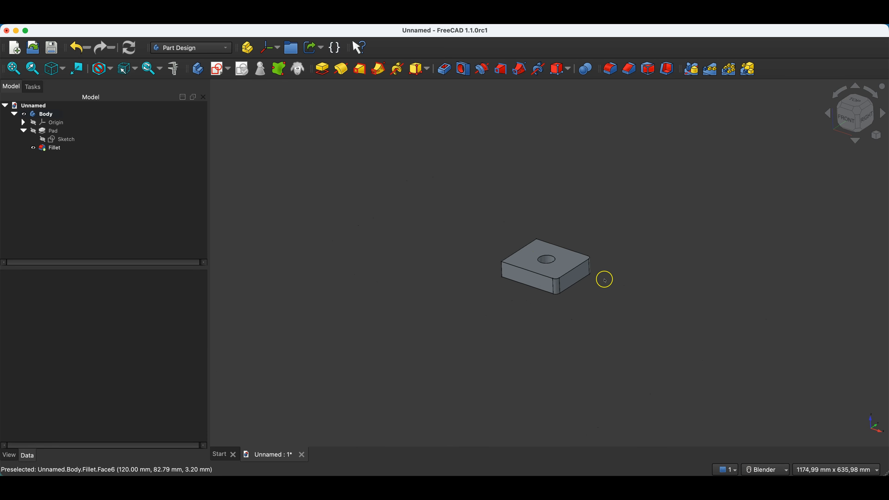
{"action": "scroll", "coordinate": [540, 253], "scroll_direction": "up", "scroll_amount": 5}
{"action": "scroll", "coordinate": [546, 254], "scroll_direction": "down", "scroll_amount": 3}
{"action": "scroll", "coordinate": [545, 257], "scroll_direction": "up", "scroll_amount": 3}
{"action": "scroll", "coordinate": [541, 259], "scroll_direction": "down", "scroll_amount": 1}
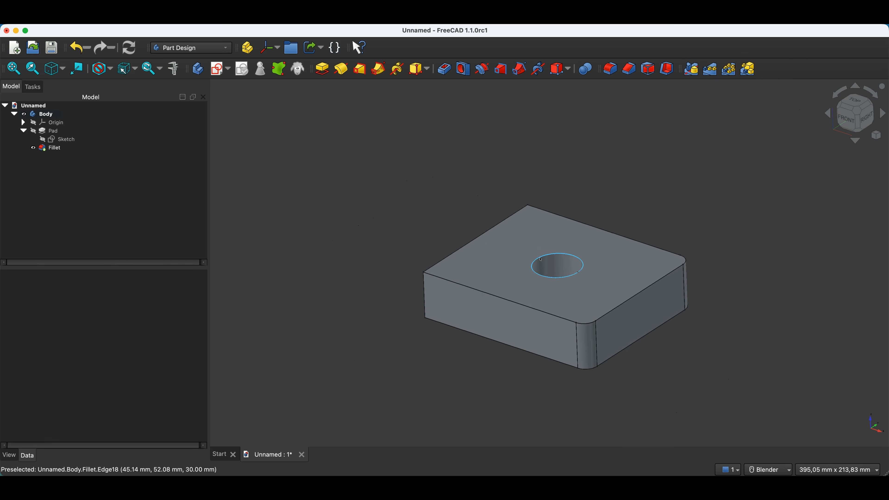
{"action": "middle_click_drag", "start_coordinate": [486, 231], "coordinate": [355, 152], "text": "shift"}
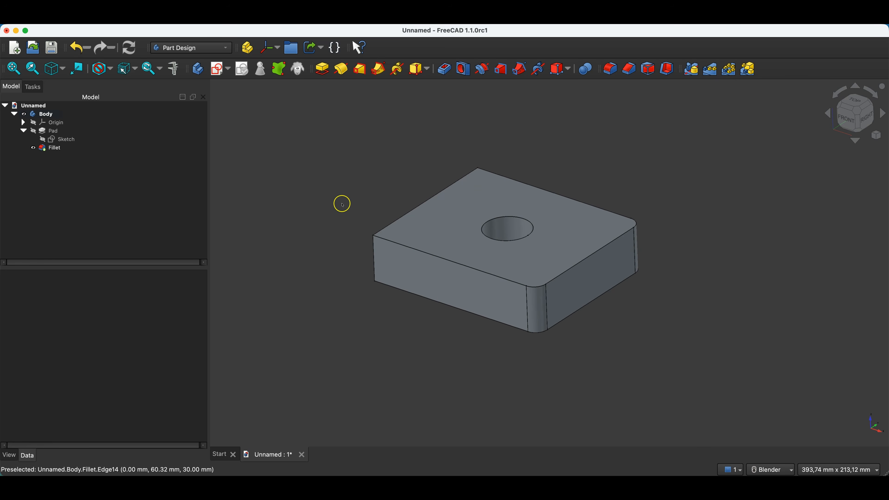
{"action": "middle_click_drag", "start_coordinate": [342, 196], "coordinate": [363, 209], "text": "shift"}
Step: Chamfer the two remaining sharp vertical corner edges of the plate with an equal distance of 5 mm
{"action": "middle_click_drag", "start_coordinate": [415, 354], "coordinate": [436, 365]}
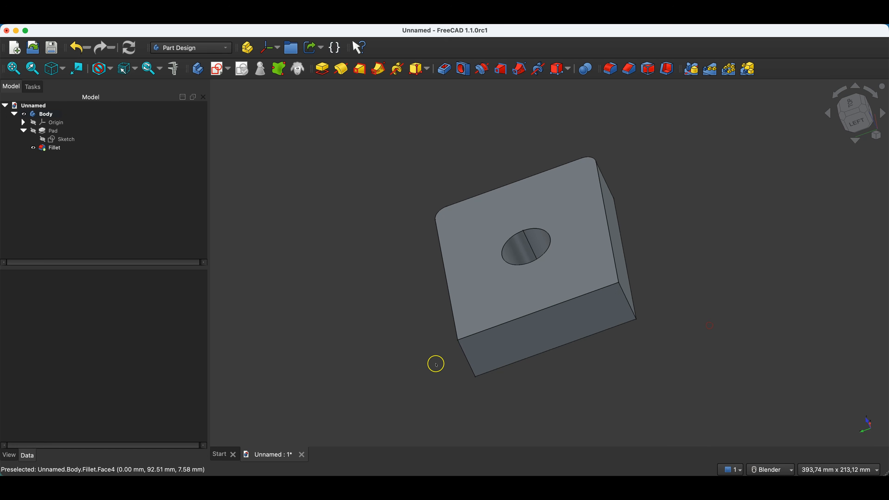
{"action": "left_click", "coordinate": [463, 359]}
{"action": "left_click", "coordinate": [625, 295], "text": "super"}
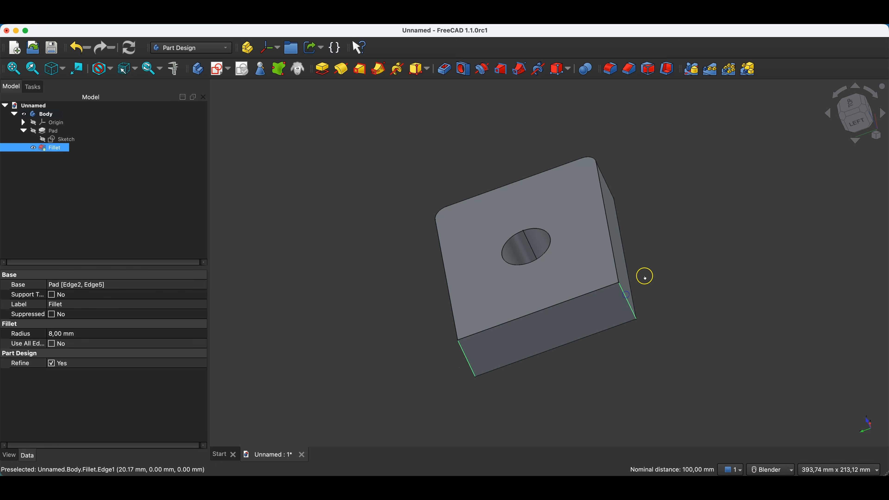
{"action": "left_click", "coordinate": [629, 69]}
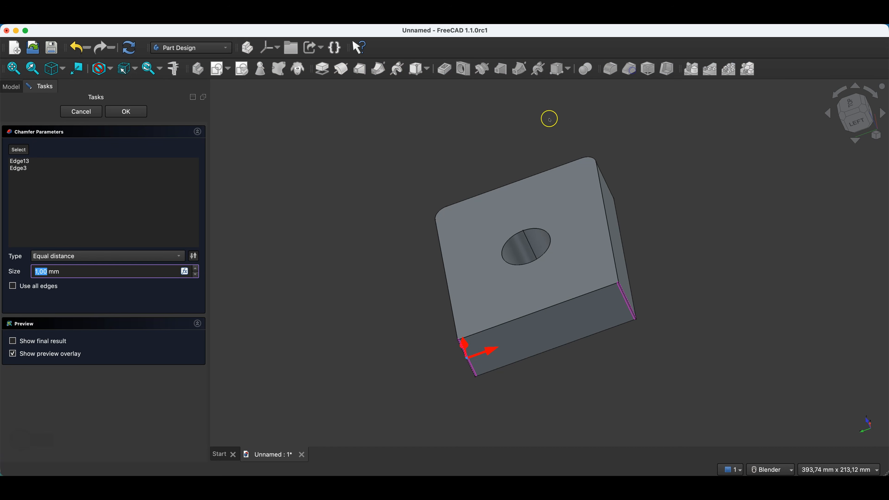
{"action": "left_click", "coordinate": [126, 113]}
{"action": "middle_click_drag", "start_coordinate": [426, 350], "coordinate": [274, 378]}
{"action": "middle_click_drag", "start_coordinate": [821, 160], "coordinate": [849, 267]}
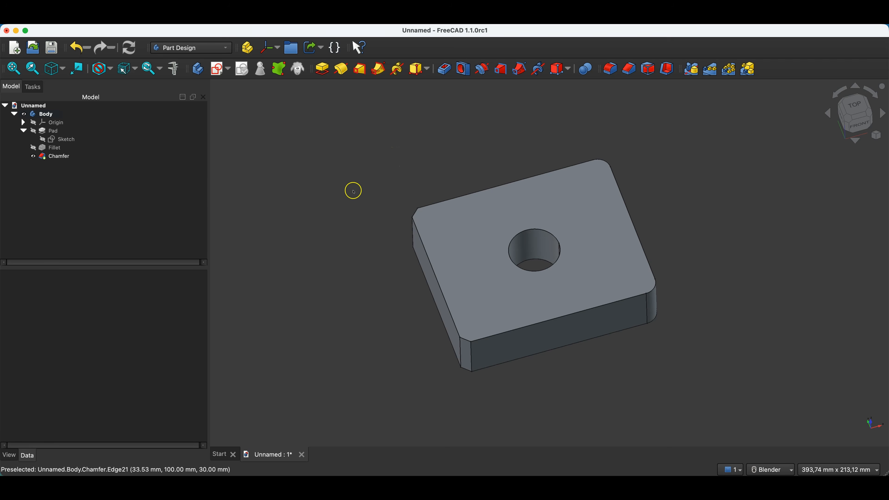
Step: Delete the chamfer and the fillet features from the body, leaving only the pad
{"action": "left_click", "coordinate": [54, 159]}
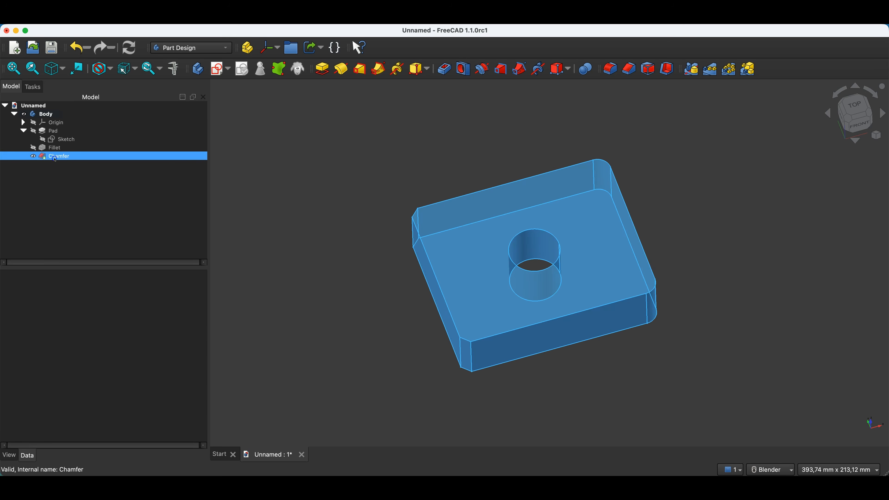
{"action": "right_click", "coordinate": [67, 159]}
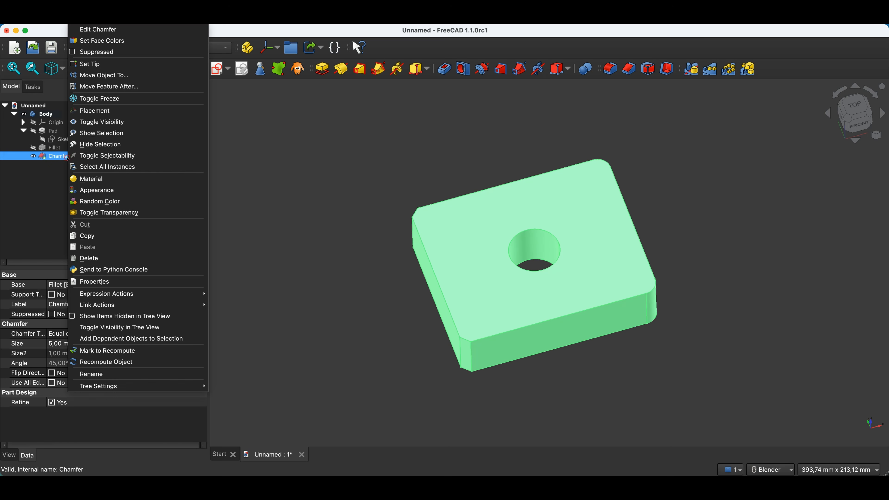
{"action": "left_click", "coordinate": [100, 259]}
{"action": "left_click", "coordinate": [55, 147]}
{"action": "key", "text": "Delete"}
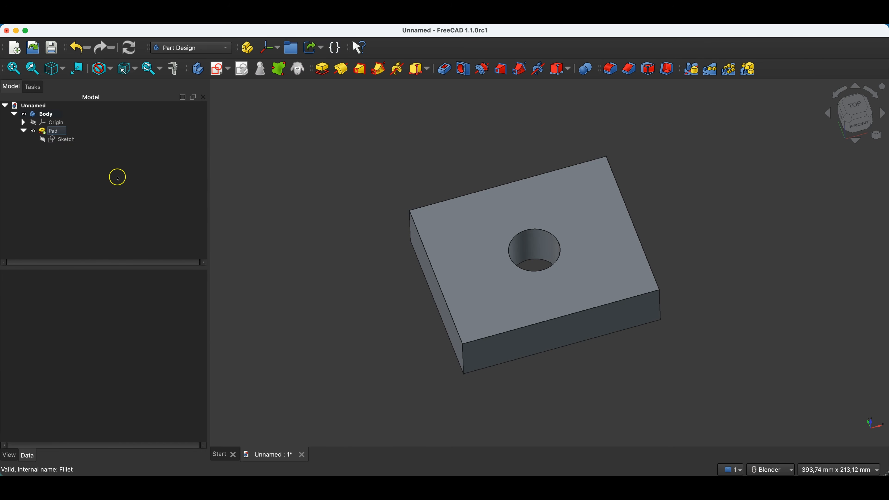
Step: Fillet three of the plate's vertical corner edges with a 9 mm radius, skipping the corner diagonally opposite the origin
{"action": "left_click", "coordinate": [611, 73]}
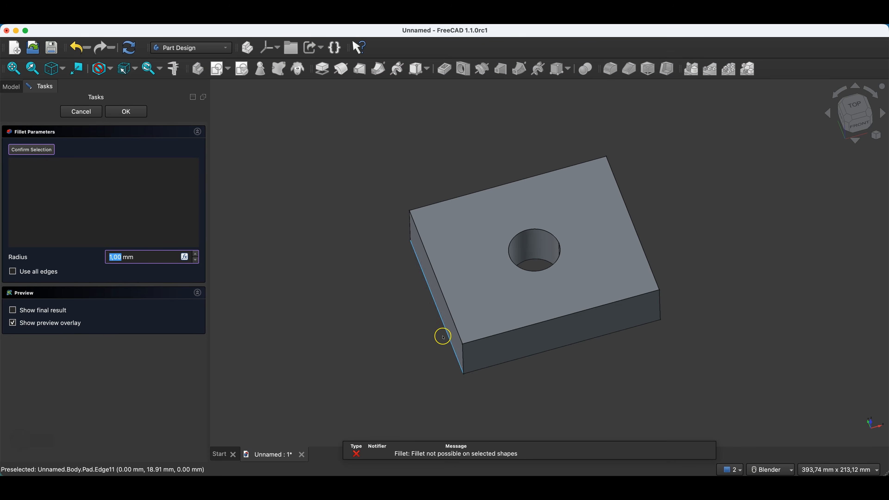
{"action": "left_click", "coordinate": [464, 352]}
{"action": "left_click", "coordinate": [660, 304]}
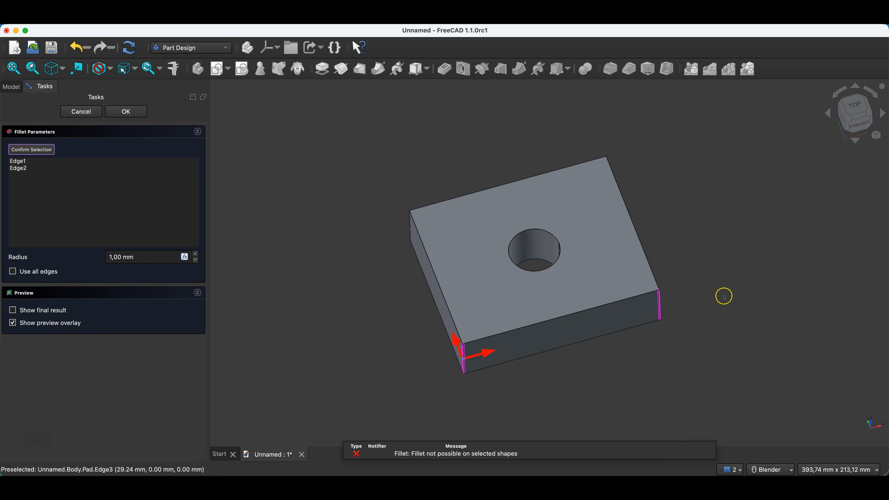
{"action": "middle_click_drag", "start_coordinate": [718, 357], "coordinate": [426, 356]}
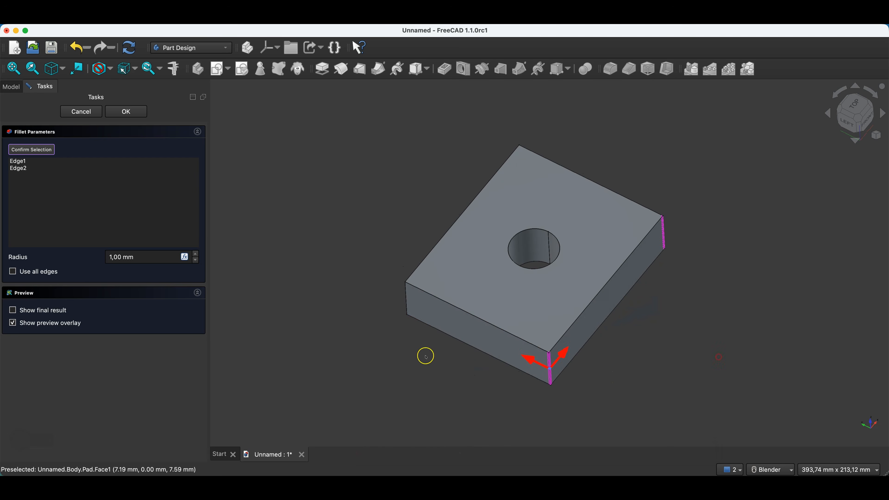
{"action": "left_click", "coordinate": [406, 298]}
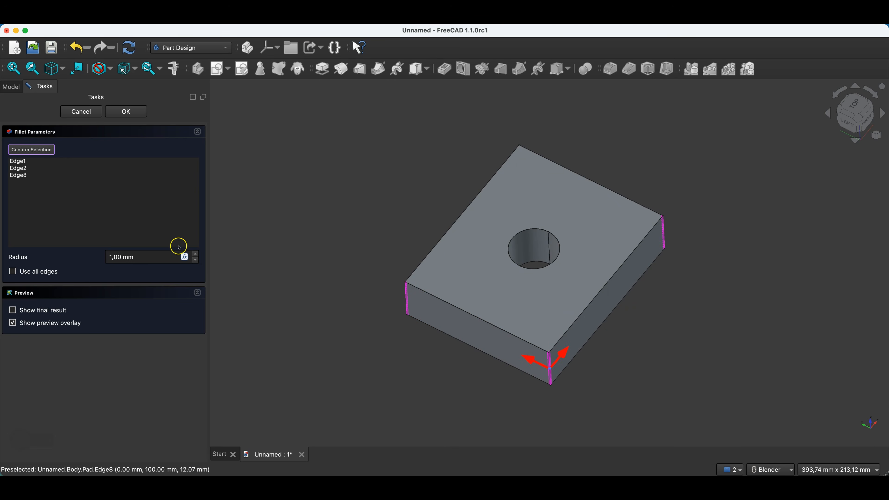
{"action": "left_click", "coordinate": [197, 253]}
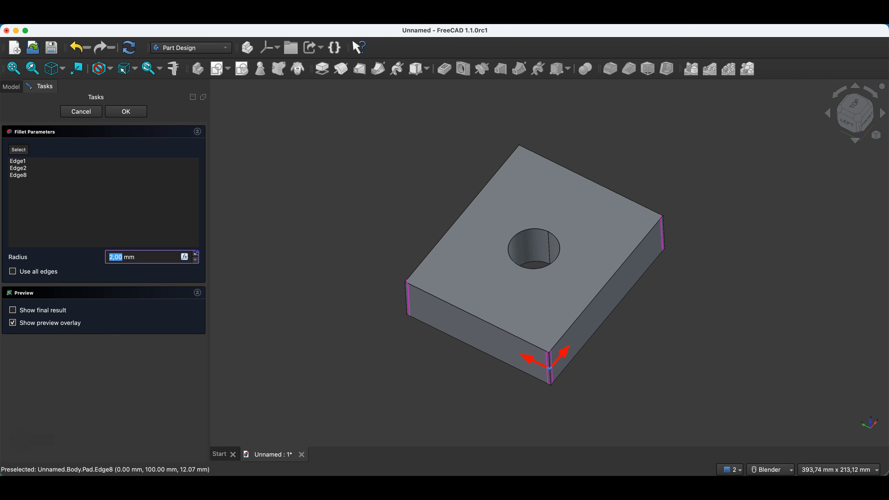
{"action": "left_click", "coordinate": [126, 111]}
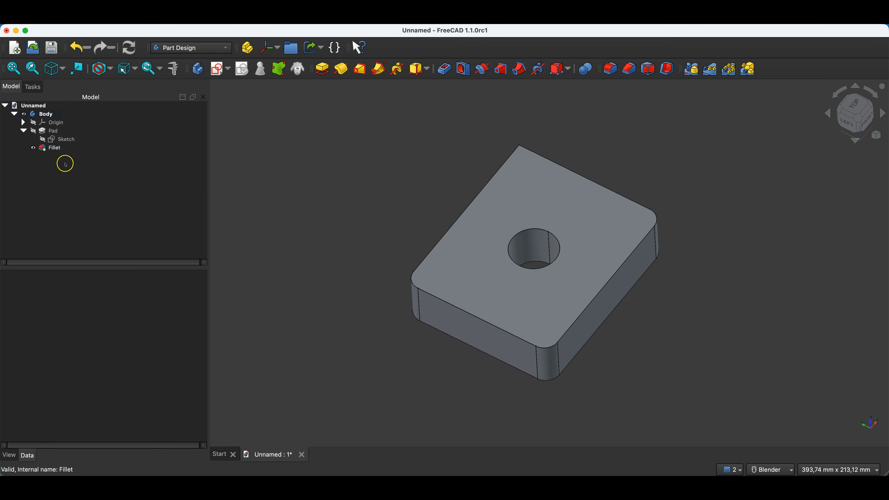
Step: Edit the fillet to include the upper rim of the central hole as an additional edge
{"action": "double_click", "coordinate": [55, 148]}
{"action": "left_click", "coordinate": [22, 150]}
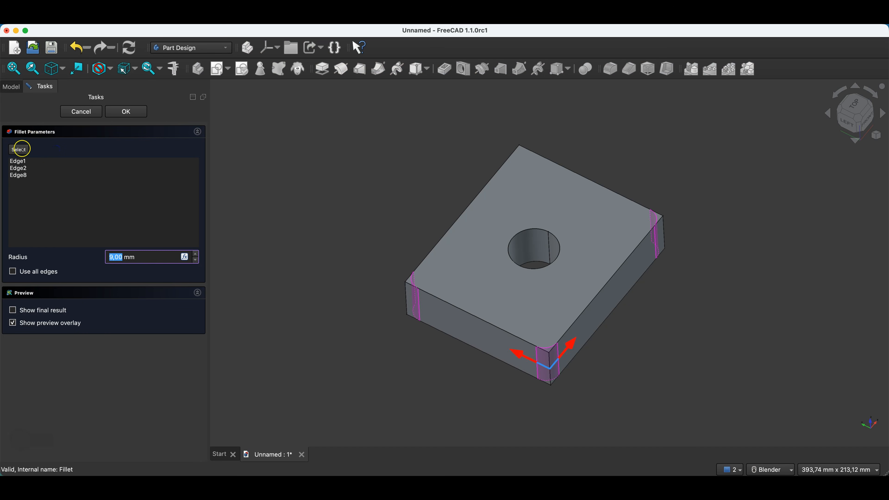
{"action": "left_click", "coordinate": [523, 230]}
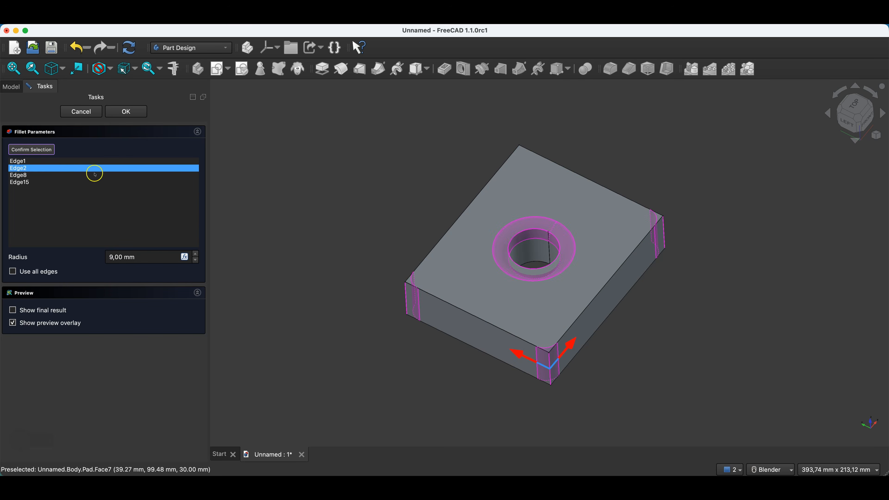
{"action": "left_click", "coordinate": [40, 149]}
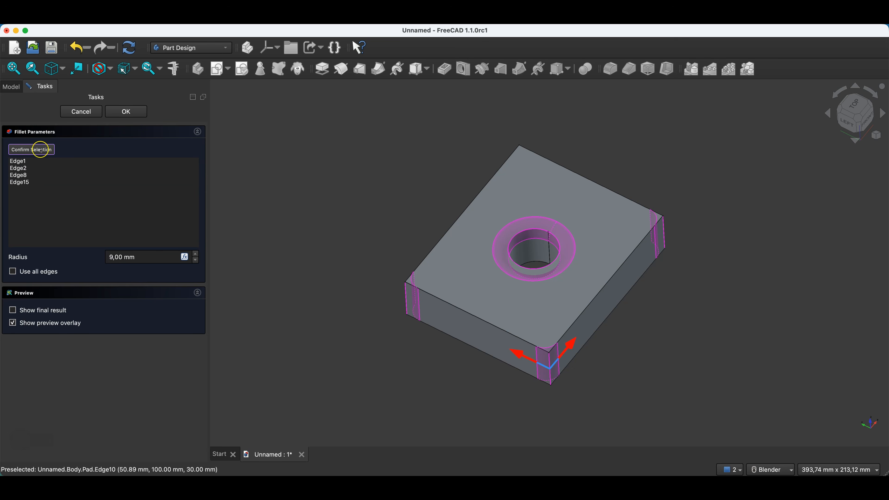
{"action": "left_click", "coordinate": [126, 111]}
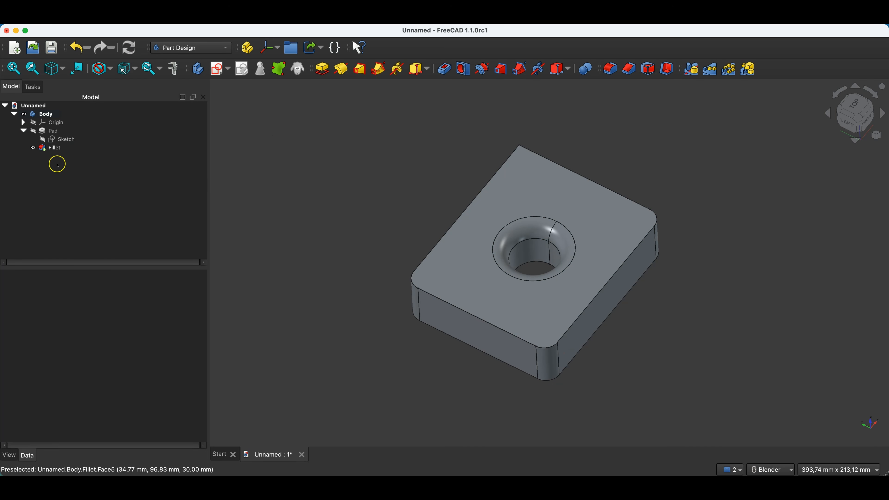
Step: Reopen the fillet and remove the hole's upper rim from its selected edges
{"action": "left_click", "coordinate": [57, 148]}
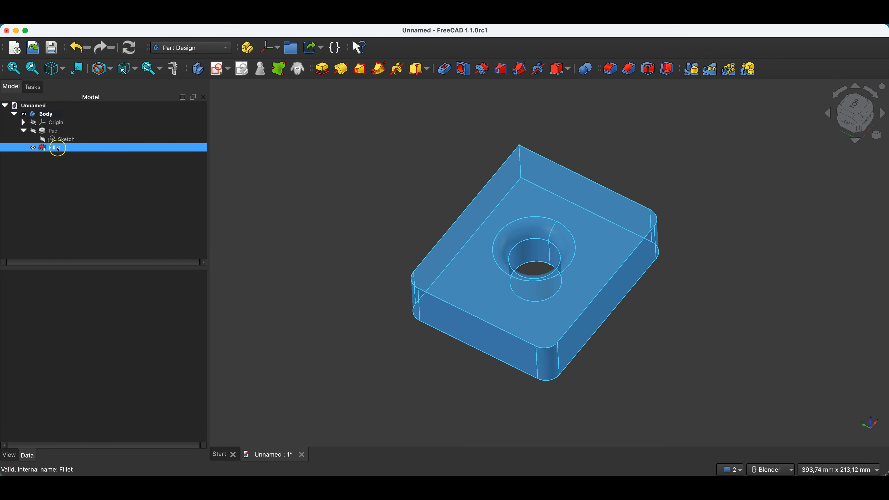
{"action": "double_click", "coordinate": [57, 148]}
{"action": "left_click", "coordinate": [72, 162]}
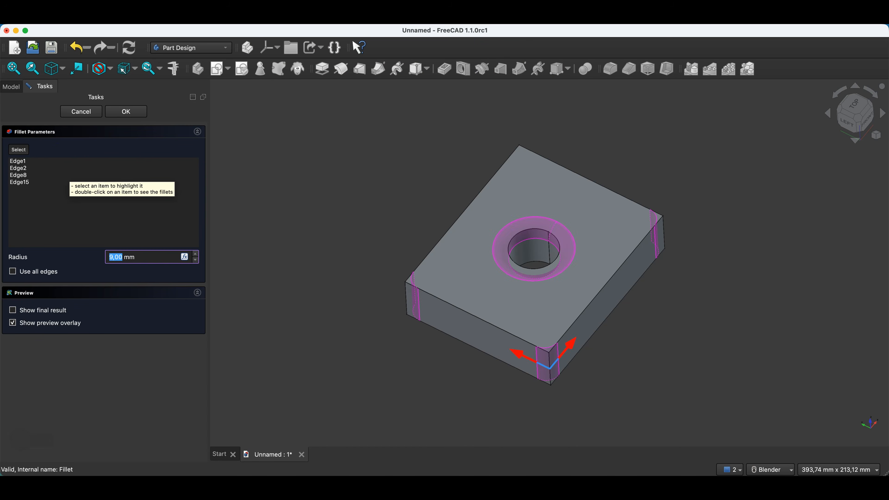
{"action": "left_click", "coordinate": [30, 168]}
{"action": "left_click", "coordinate": [21, 151]}
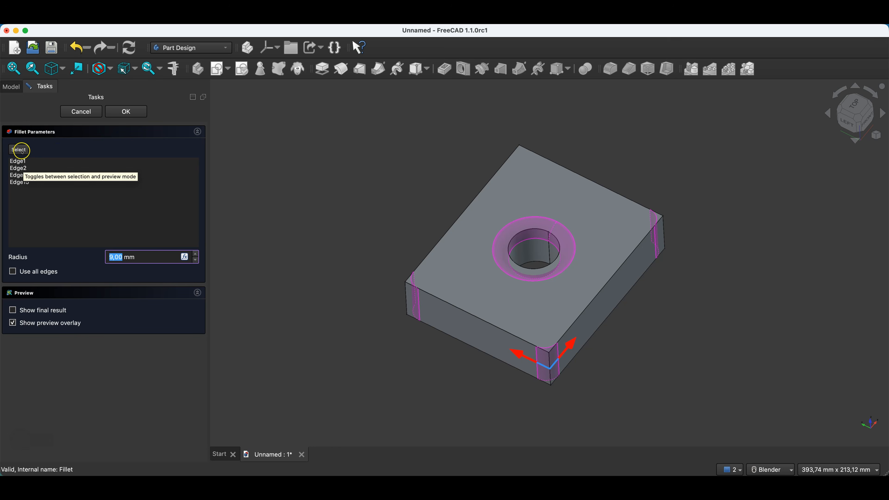
{"action": "left_click", "coordinate": [535, 231]}
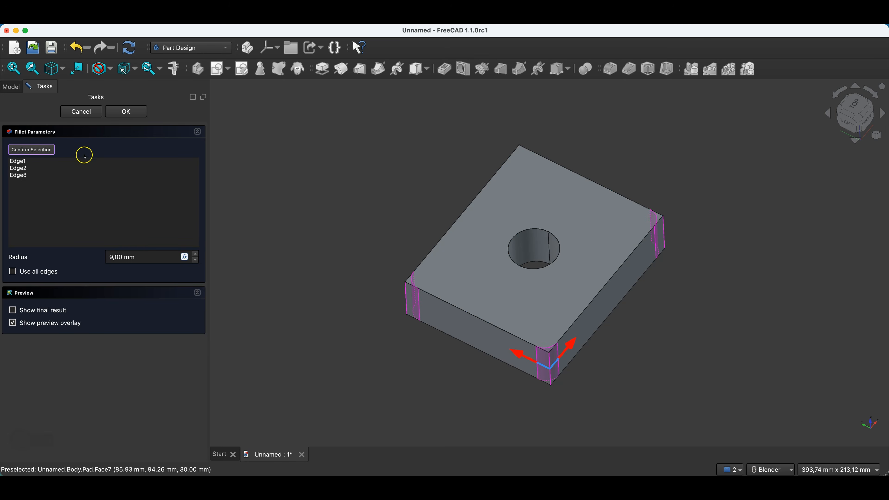
{"action": "left_click", "coordinate": [42, 151]}
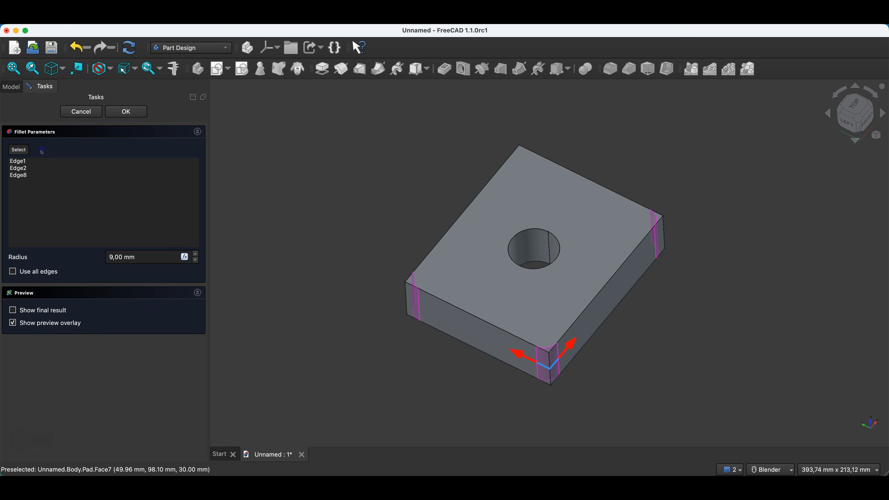
Step: Remove the two vertical edges of the plate's X=0 face, Edge8 and Edge1, from the fillet and accept the edit
{"action": "left_click", "coordinate": [20, 176]}
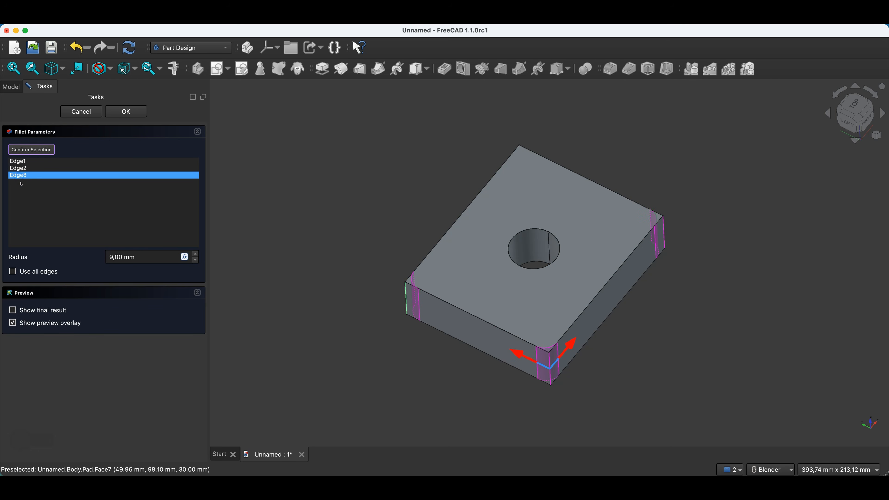
{"action": "key", "text": "Delete"}
{"action": "left_click", "coordinate": [21, 169]}
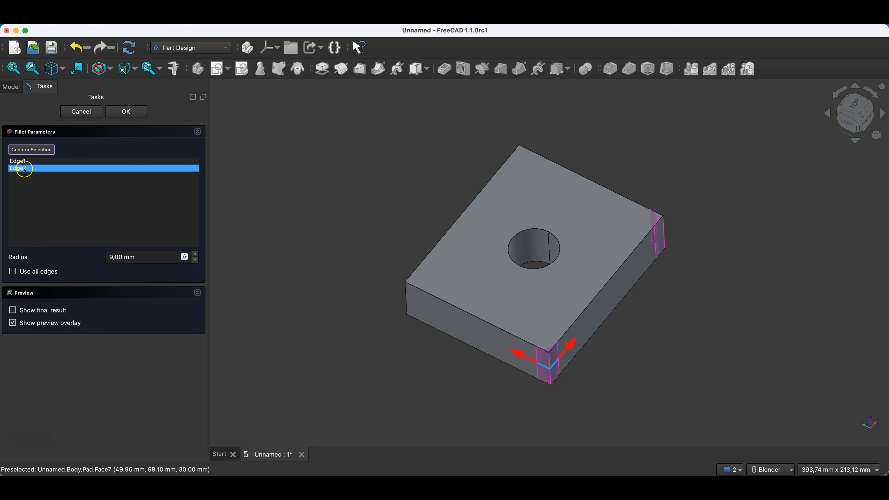
{"action": "left_click", "coordinate": [21, 160]}
{"action": "left_click", "coordinate": [41, 186]}
{"action": "left_click", "coordinate": [32, 167]}
{"action": "left_click", "coordinate": [12, 162]}
{"action": "left_click", "coordinate": [39, 192]}
{"action": "left_click", "coordinate": [28, 160]}
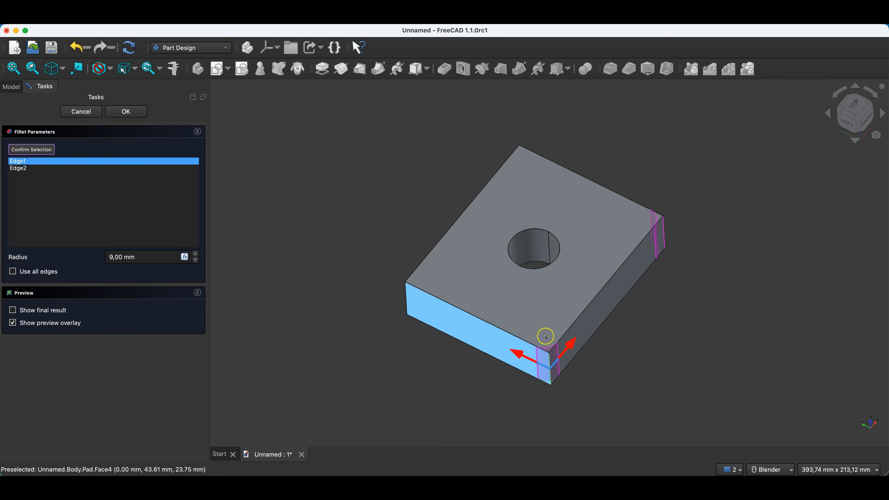
{"action": "key", "text": "Delete"}
{"action": "left_click", "coordinate": [18, 149]}
{"action": "left_click", "coordinate": [109, 112]}
{"action": "left_click", "coordinate": [583, 101]}
{"action": "left_click", "coordinate": [630, 75]}
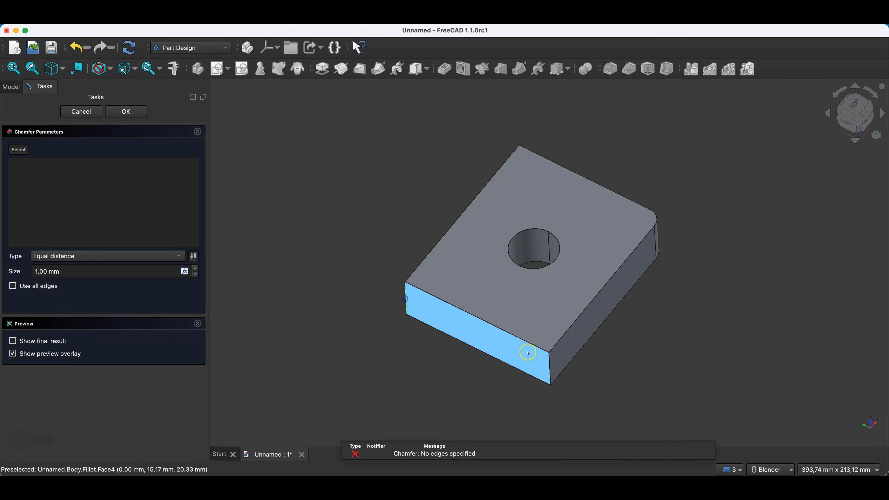
{"action": "left_click", "coordinate": [550, 369]}
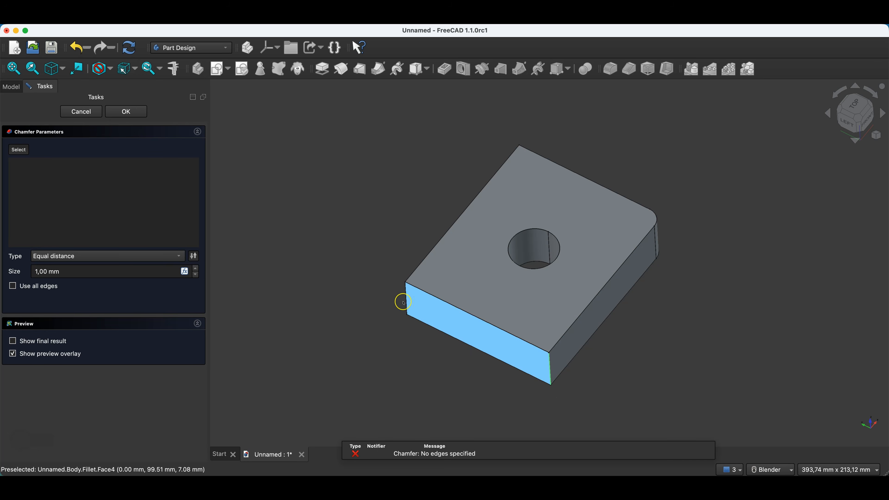
{"action": "left_click", "coordinate": [30, 154]}
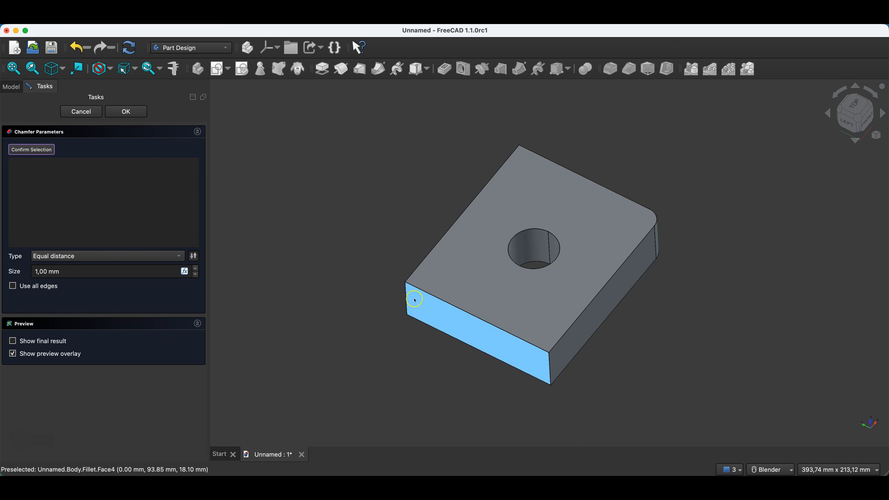
{"action": "left_click", "coordinate": [406, 298]}
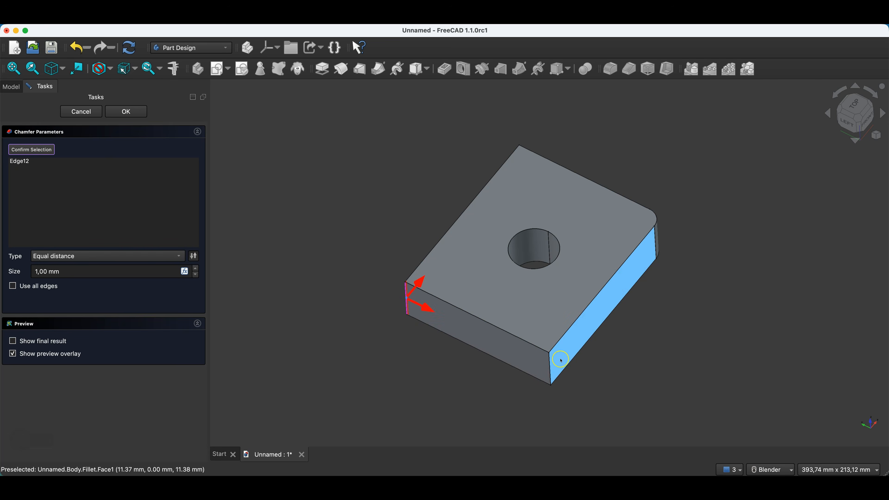
{"action": "left_click", "coordinate": [549, 364]}
{"action": "left_click", "coordinate": [31, 150]}
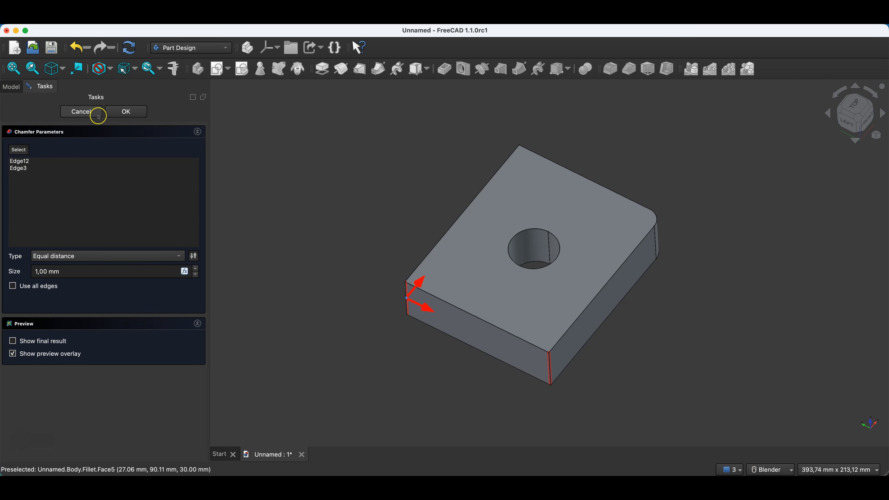
{"action": "left_click", "coordinate": [82, 111]}
{"action": "left_click", "coordinate": [621, 76]}
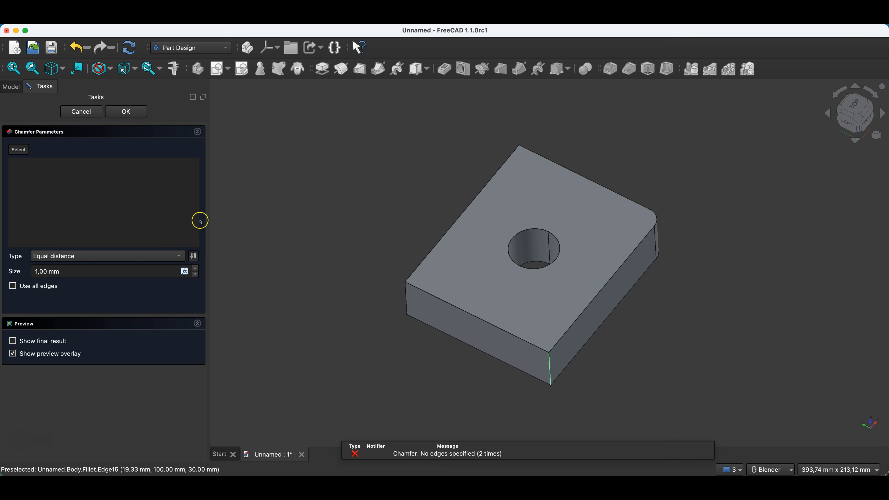
{"action": "left_click", "coordinate": [23, 152]}
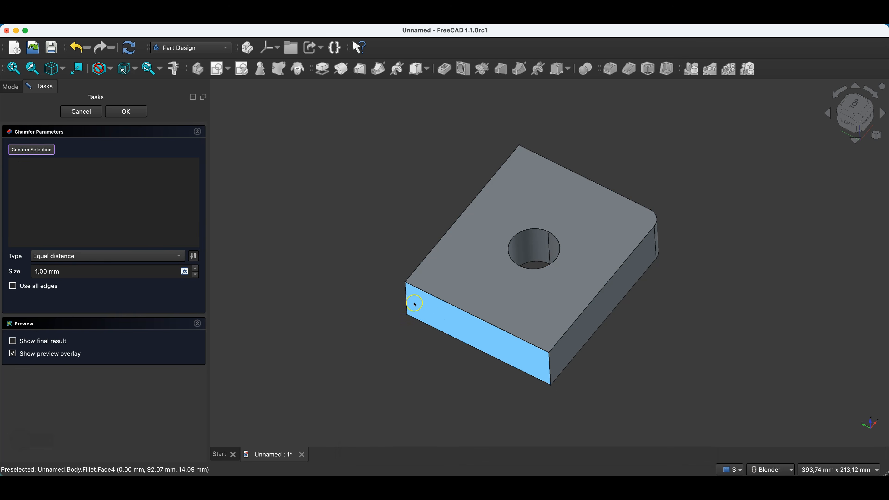
{"action": "left_click", "coordinate": [406, 299]}
{"action": "left_click", "coordinate": [549, 366]}
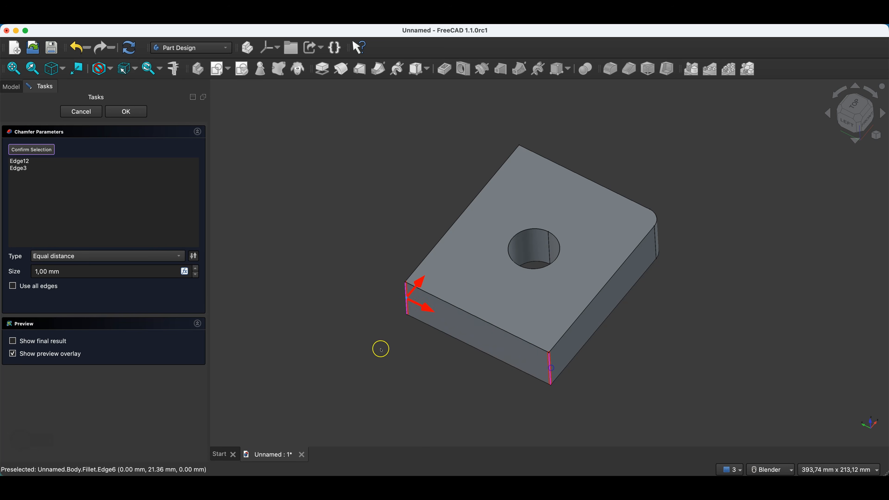
{"action": "left_click", "coordinate": [195, 268]}
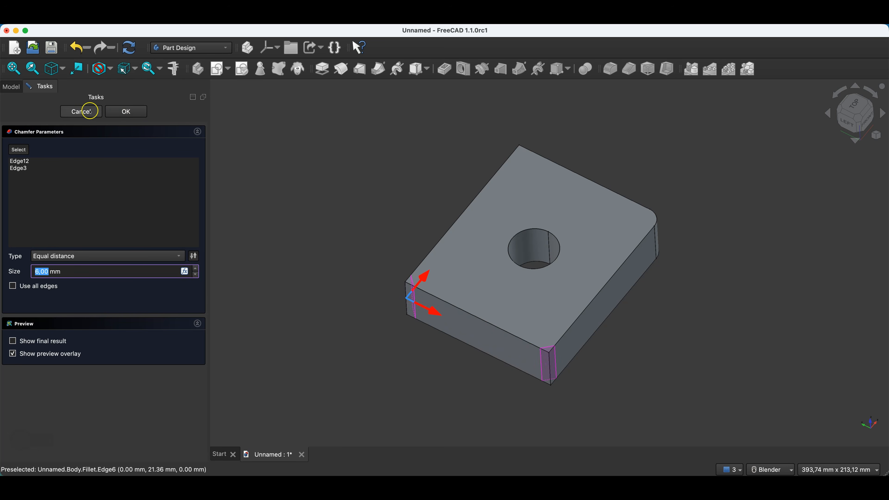
{"action": "left_click", "coordinate": [80, 111]}
Step: Delete the fillet feature from the body
{"action": "left_click", "coordinate": [32, 150]}
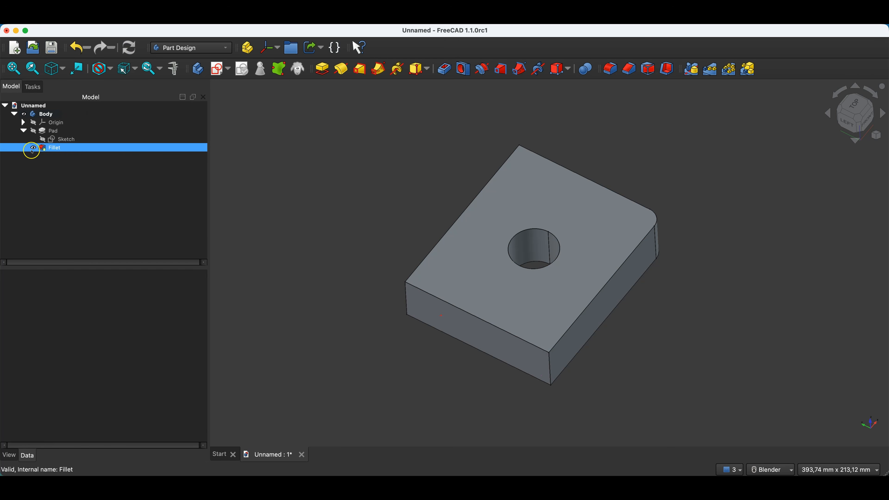
{"action": "left_click", "coordinate": [50, 151]}
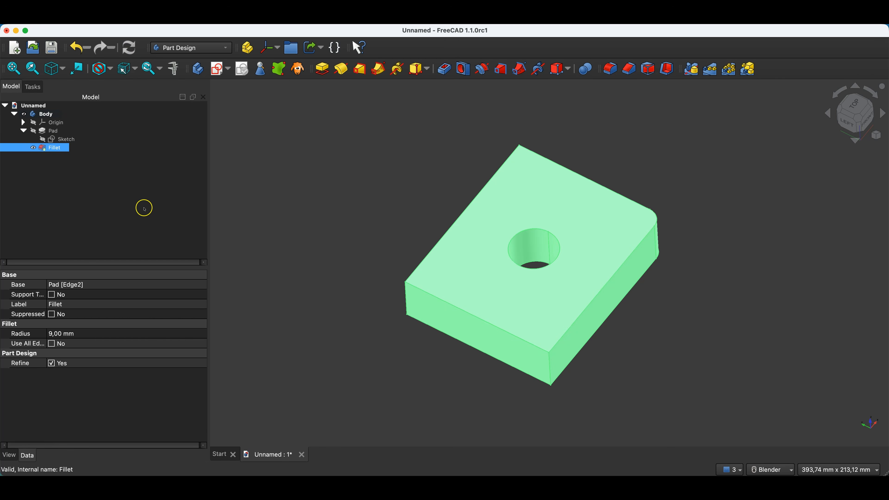
{"action": "key", "text": "Delete"}
Step: Chamfer all edges of the plate's top face, including the hole's rim, with an equal distance of a few millimetres
{"action": "left_click", "coordinate": [540, 179]}
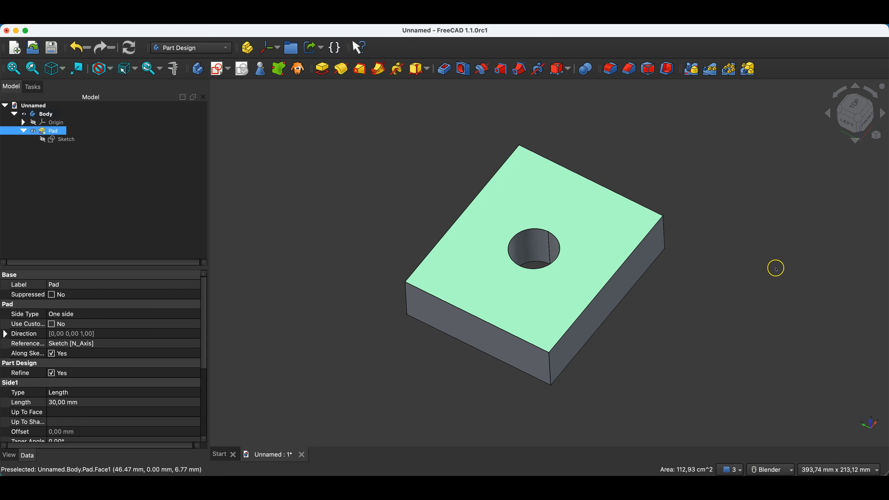
{"action": "left_click", "coordinate": [629, 71]}
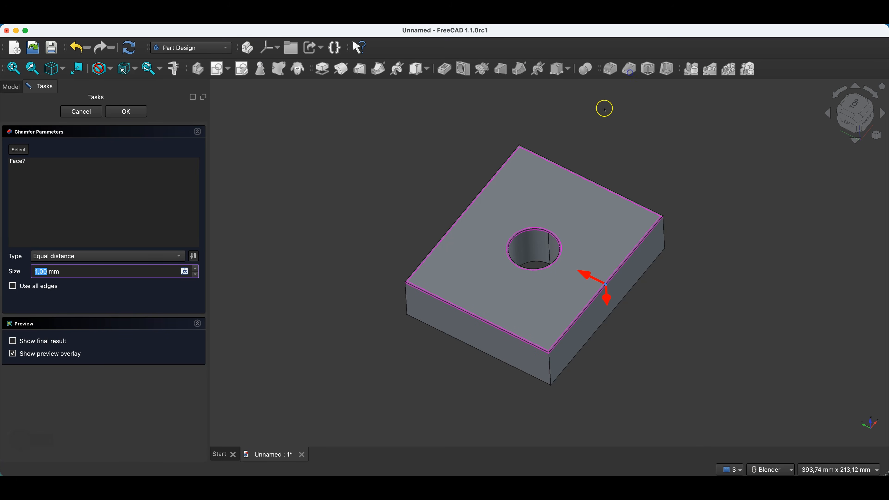
{"action": "left_click", "coordinate": [195, 269]}
{"action": "left_click", "coordinate": [196, 269]}
{"action": "left_click", "coordinate": [195, 268]}
{"action": "left_click", "coordinate": [196, 269]}
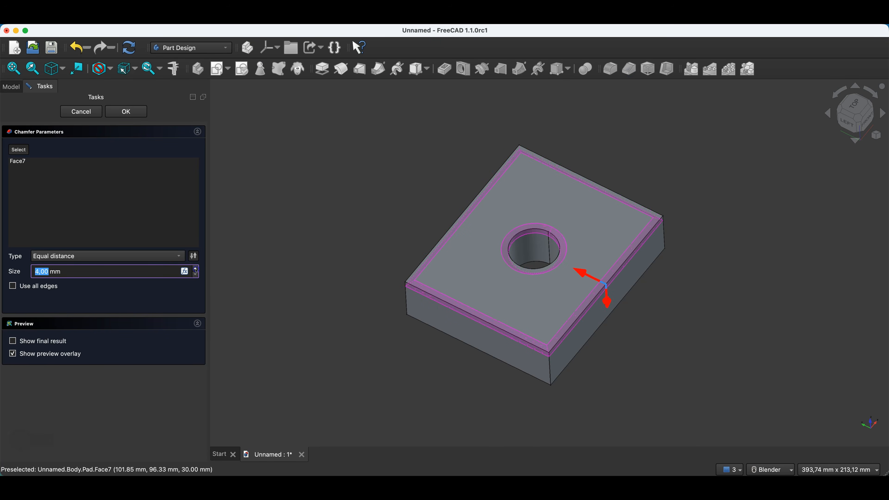
{"action": "left_click", "coordinate": [126, 112]}
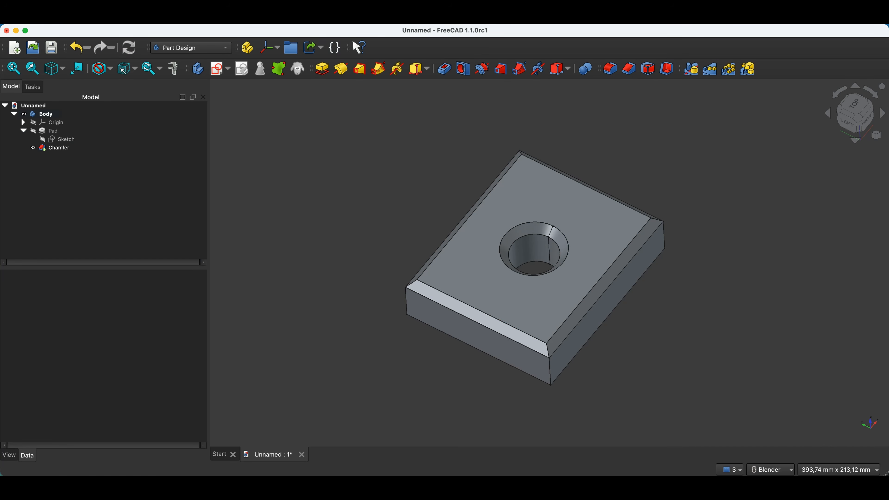
{"action": "left_click", "coordinate": [66, 18]}
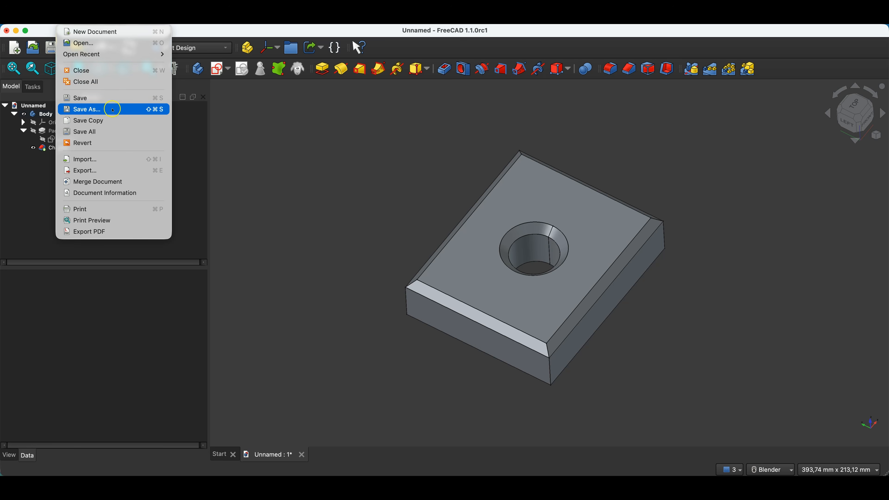
{"action": "left_click", "coordinate": [313, 134]}
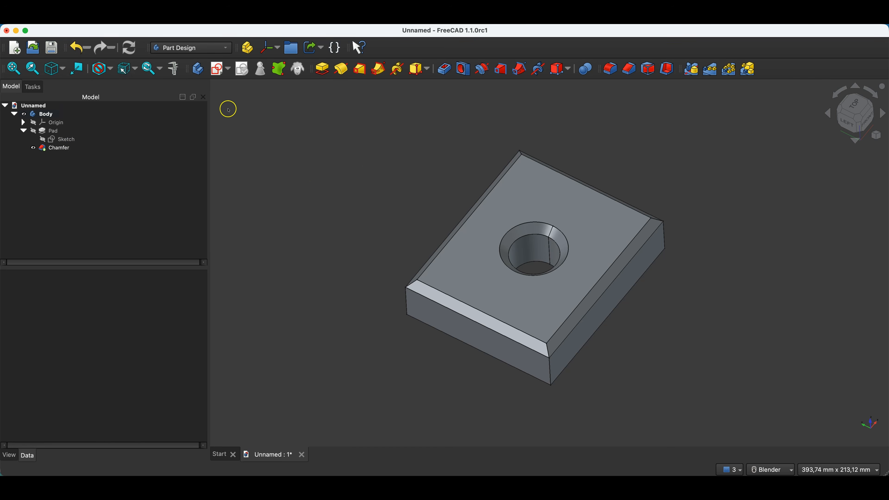
Step: Close the chamfered plate's document without saving it
{"action": "left_click", "coordinate": [65, 19]}
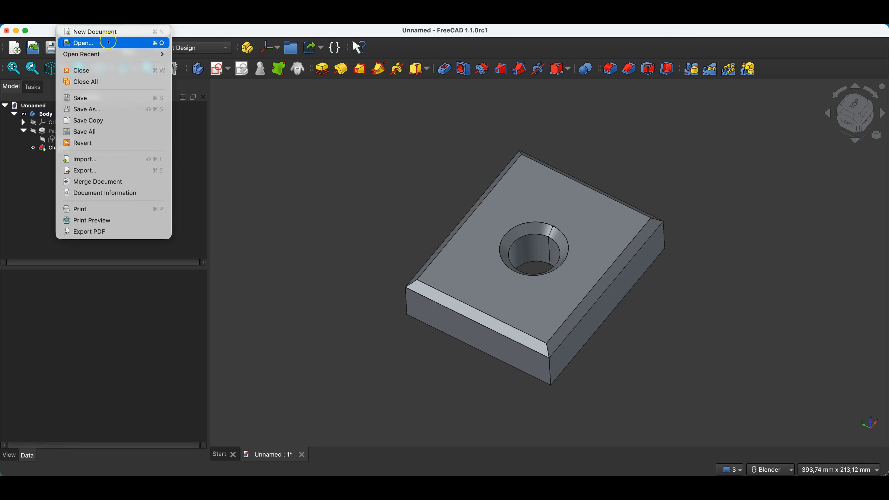
{"action": "left_click", "coordinate": [369, 153]}
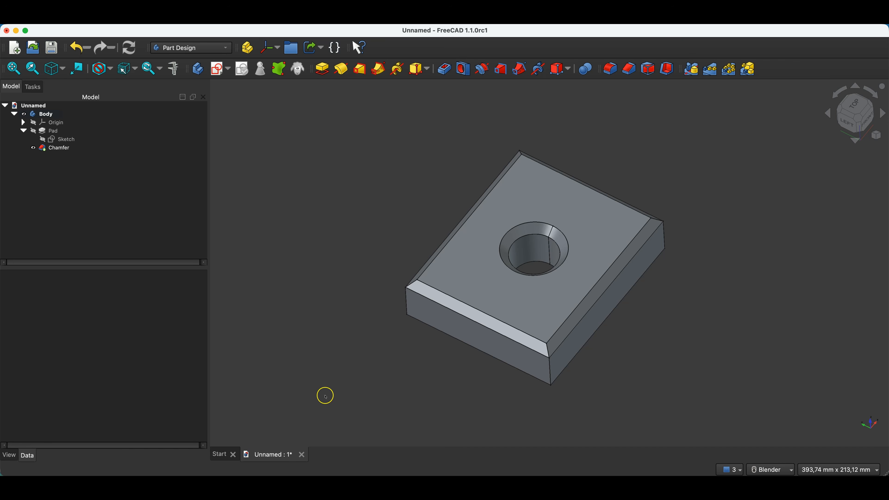
{"action": "left_click", "coordinate": [302, 455]}
{"action": "left_click", "coordinate": [409, 274]}
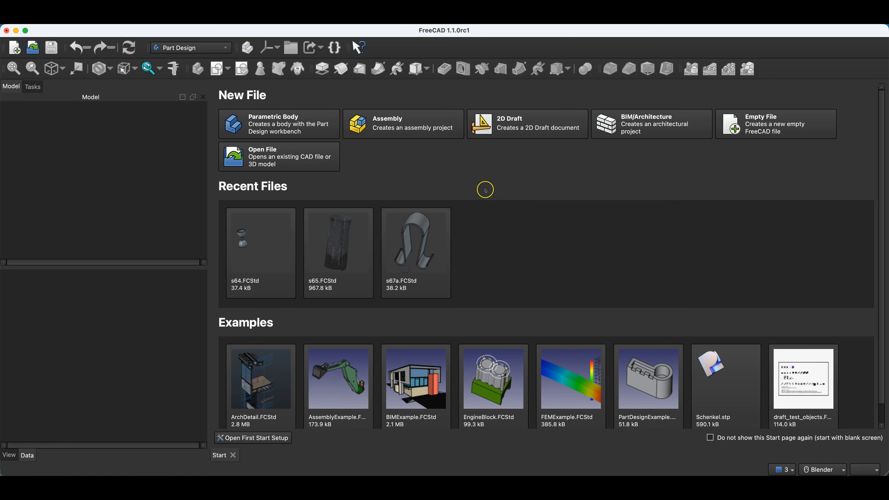
Step: Create a new parametric body document and start a sketch on the body's XY-plane
{"action": "left_click", "coordinate": [281, 123]}
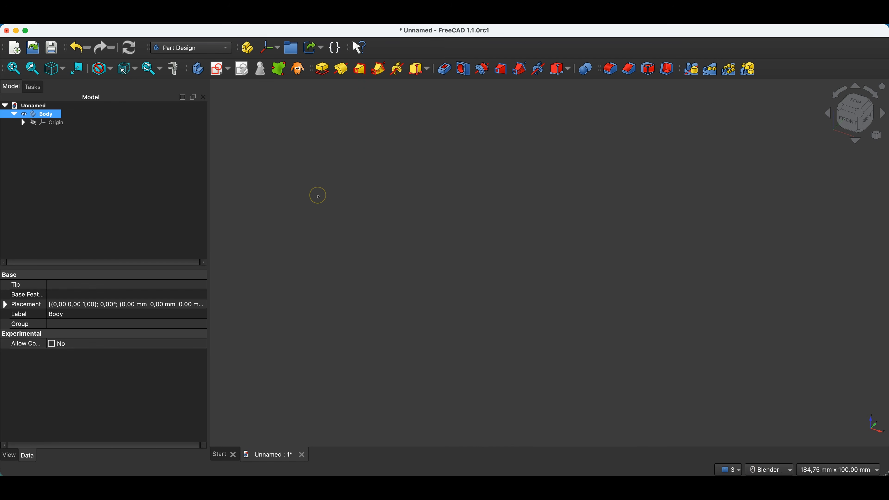
{"action": "left_click", "coordinate": [215, 71]}
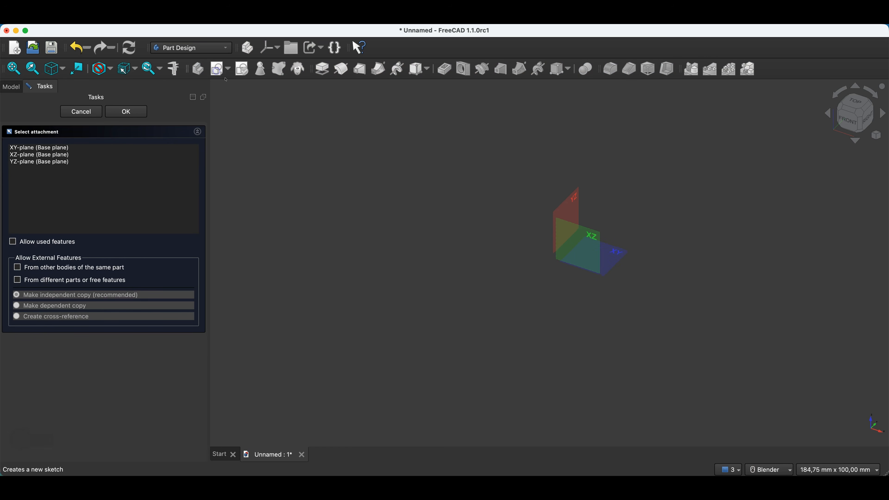
{"action": "left_click", "coordinate": [619, 253]}
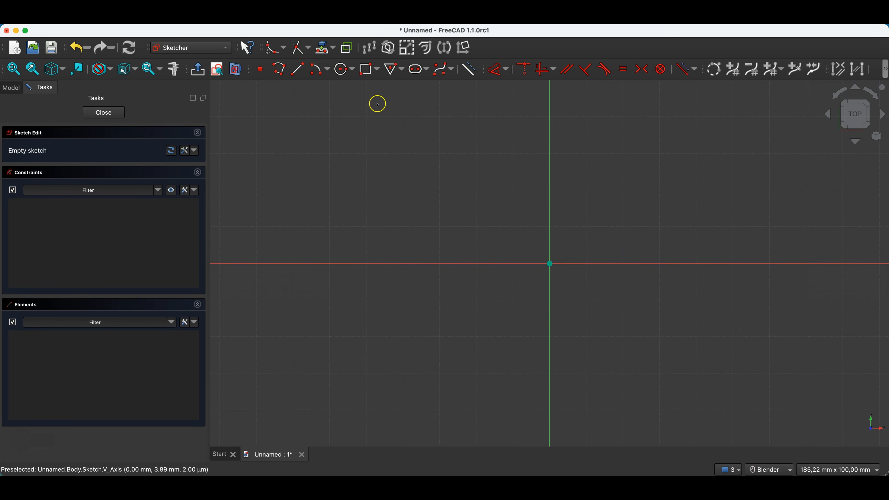
Step: Sketch a centered rectangle on the origin, 120 mm wide and 100 mm high
{"action": "left_click", "coordinate": [379, 72]}
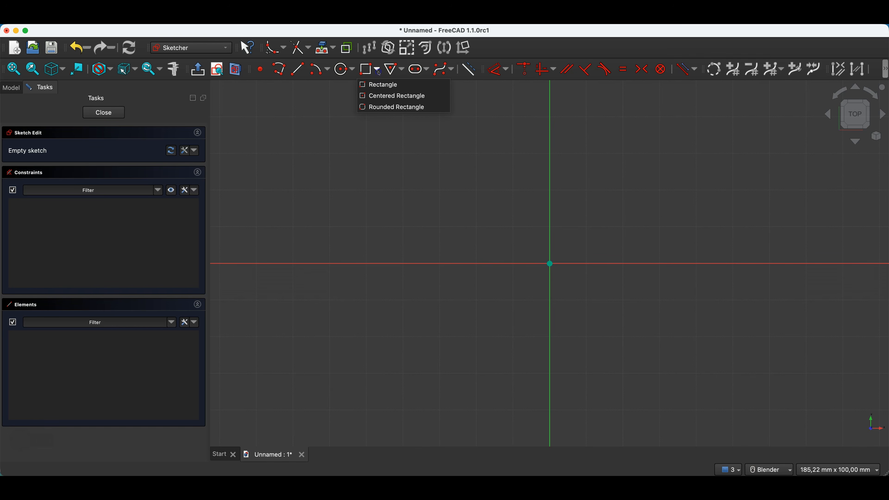
{"action": "left_click", "coordinate": [400, 96]}
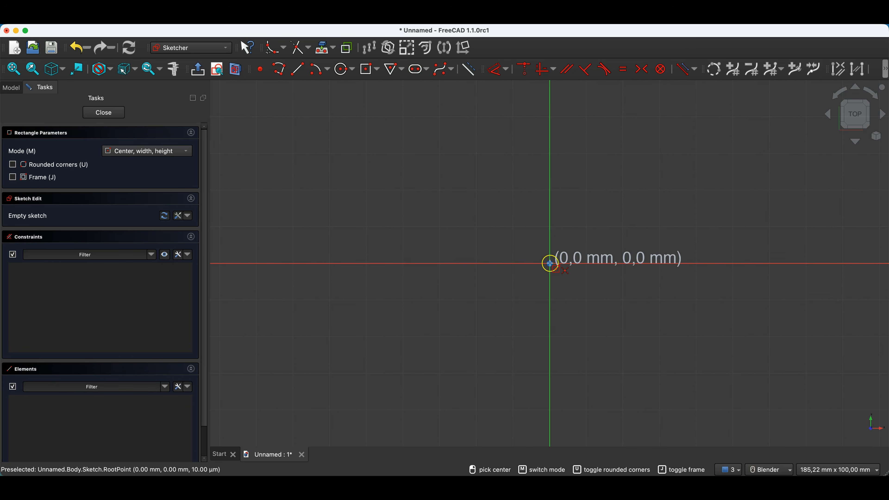
{"action": "left_click", "coordinate": [550, 263]}
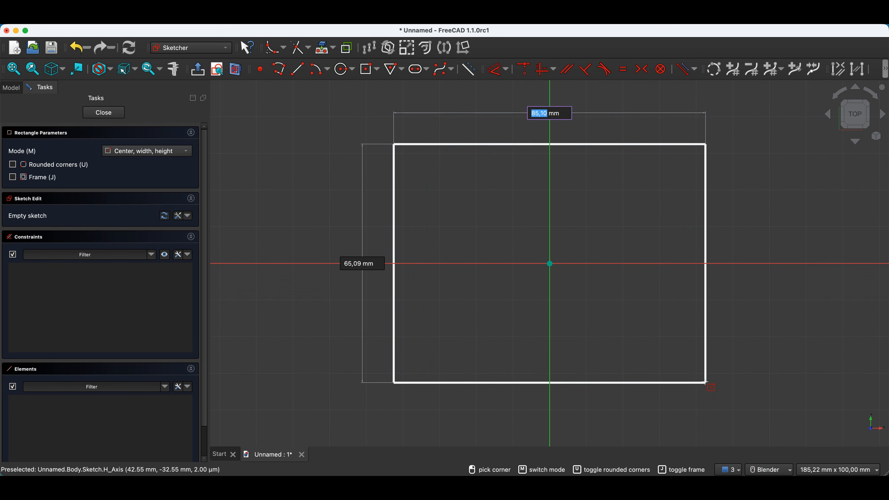
{"action": "type", "text": "120"}
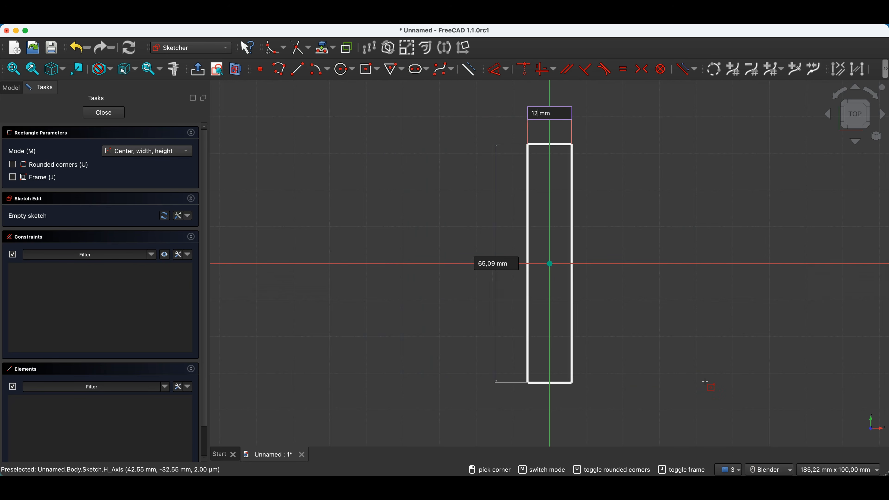
{"action": "key", "text": "Tab"}
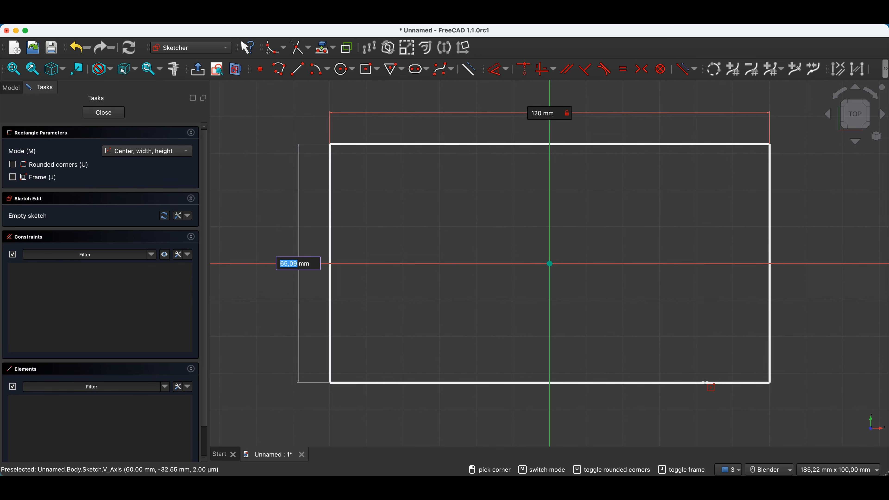
{"action": "type", "text": "100"}
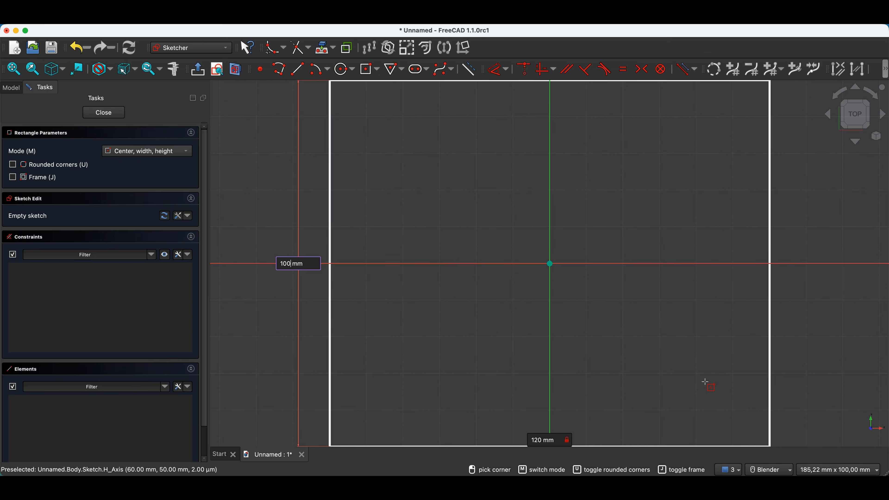
{"action": "key", "text": "Return"}
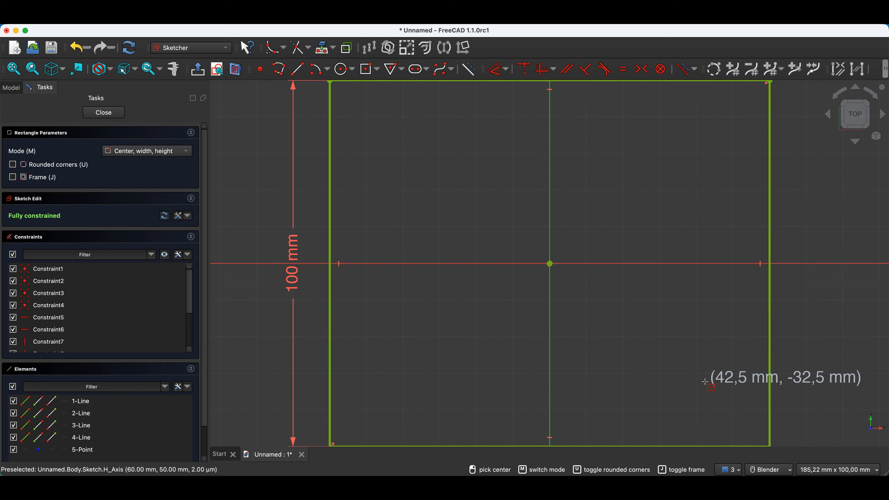
{"action": "key", "text": "Escape"}
{"action": "scroll", "coordinate": [525, 304], "scroll_direction": "down", "scroll_amount": 5}
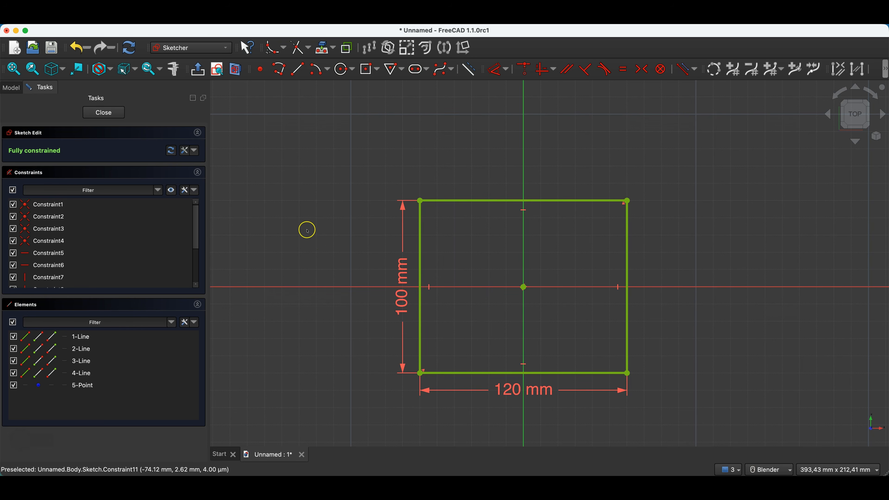
{"action": "left_click", "coordinate": [195, 191]}
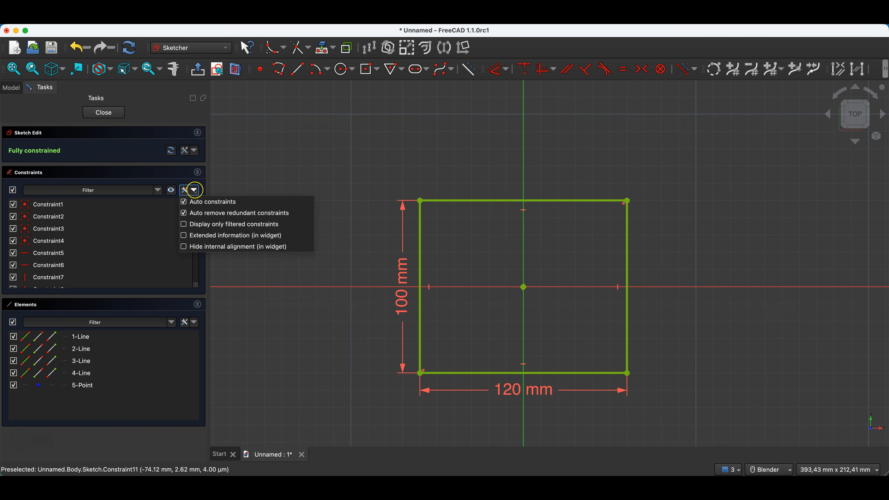
{"action": "left_click", "coordinate": [241, 214]}
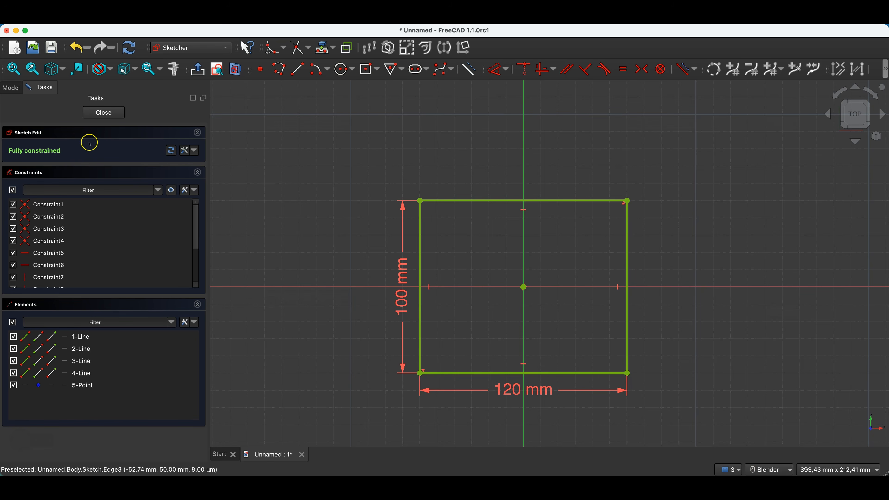
{"action": "left_click", "coordinate": [54, 231]}
Step: Draw a 30 mm diameter circle above the rectangle and move its centre slightly past the vertical axis
{"action": "left_click", "coordinate": [342, 69]}
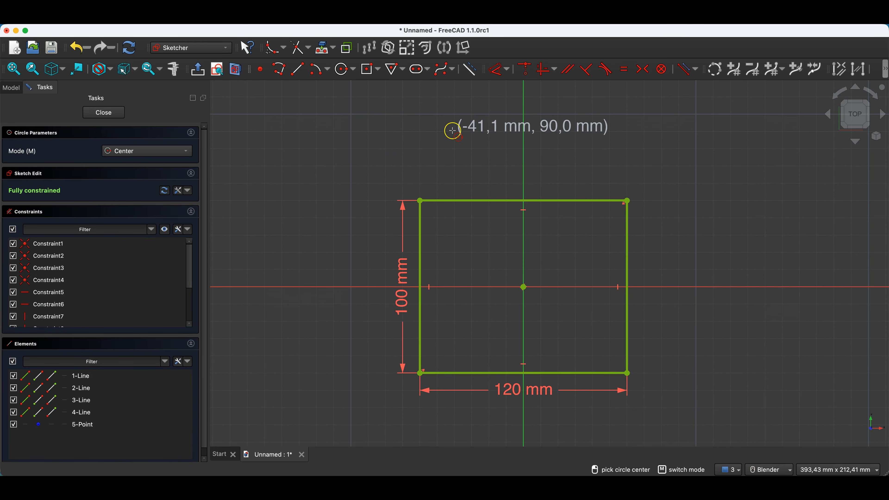
{"action": "left_click", "coordinate": [484, 155]}
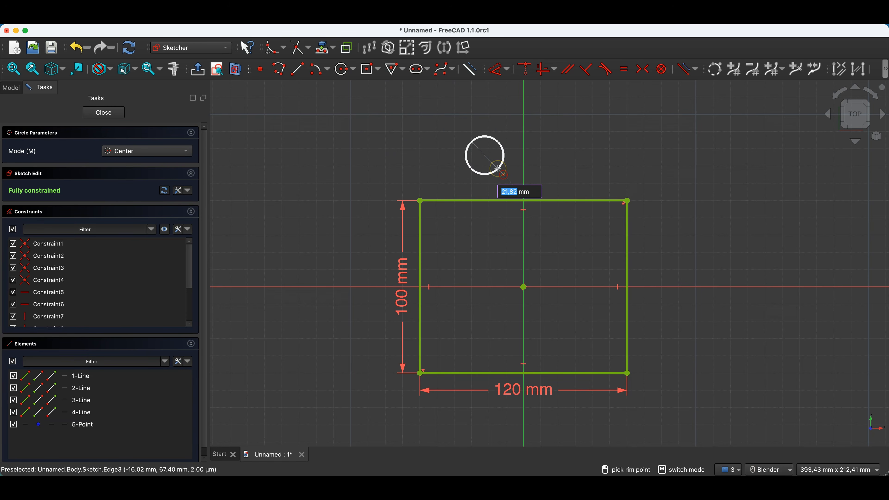
{"action": "type", "text": "30"}
{"action": "key", "text": "Return"}
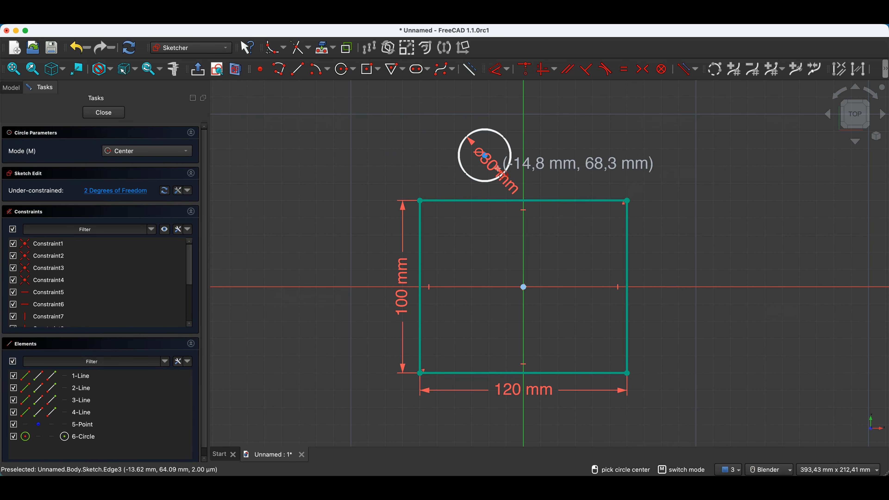
{"action": "key", "text": "Escape"}
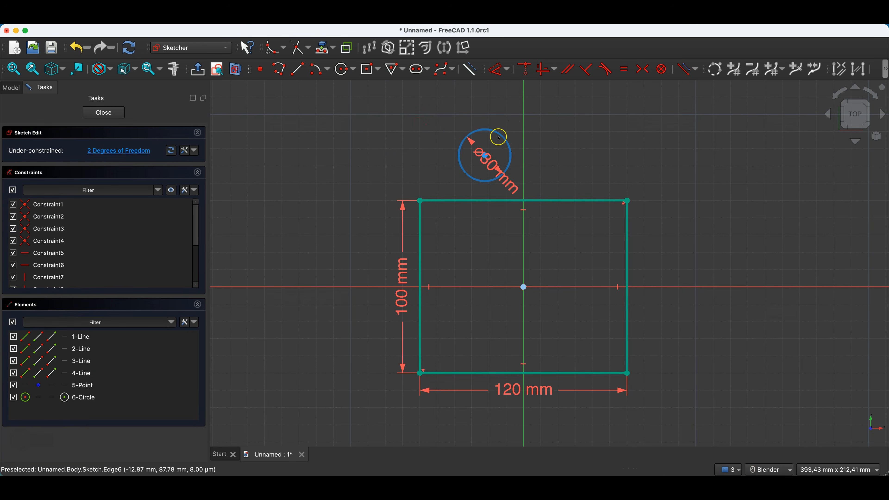
{"action": "left_click_drag", "start_coordinate": [485, 157], "coordinate": [536, 158]}
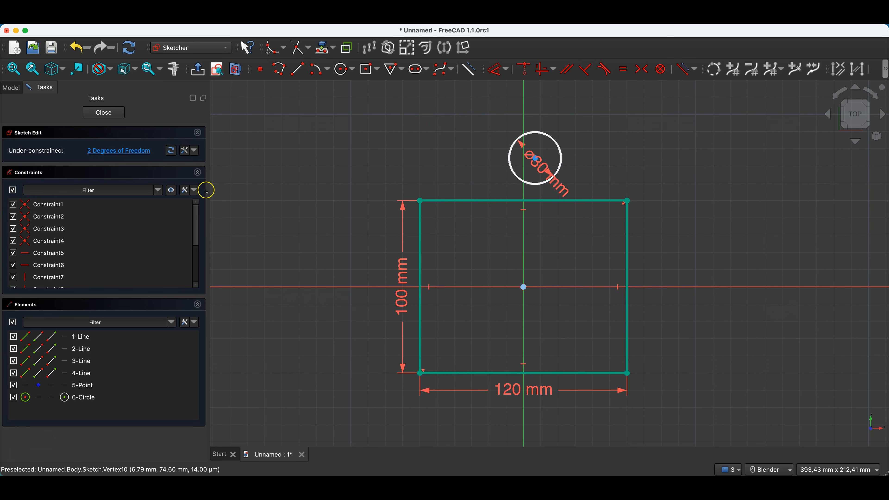
Step: Turn off automatic removal of redundant constraints and constrain the circle's centre onto the rectangle's upper edge
{"action": "left_click", "coordinate": [195, 190]}
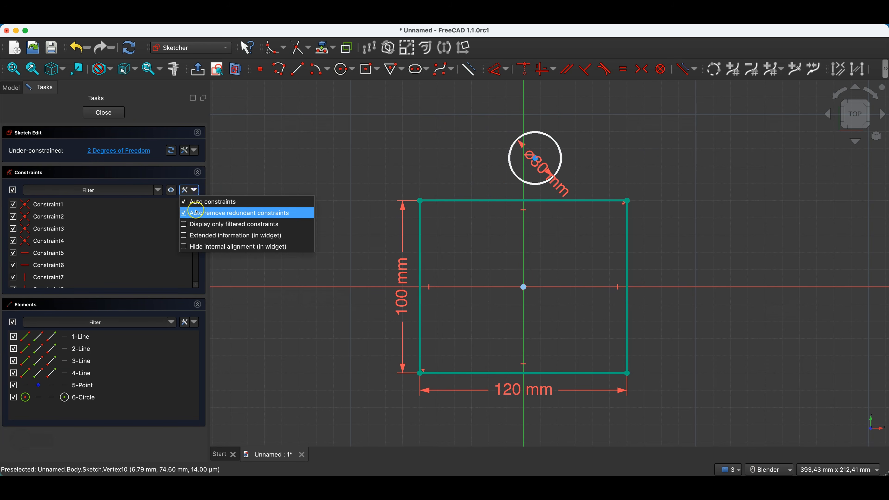
{"action": "left_click", "coordinate": [184, 214]}
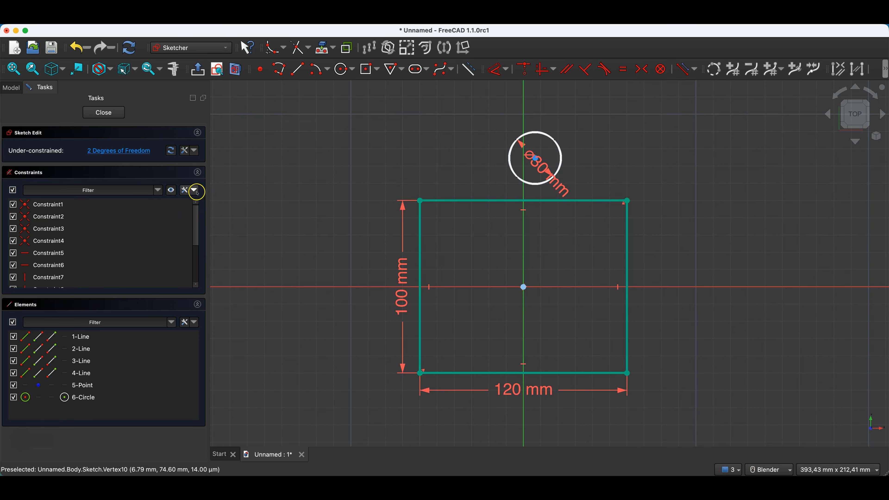
{"action": "left_click", "coordinate": [535, 160]}
{"action": "left_click", "coordinate": [539, 202]}
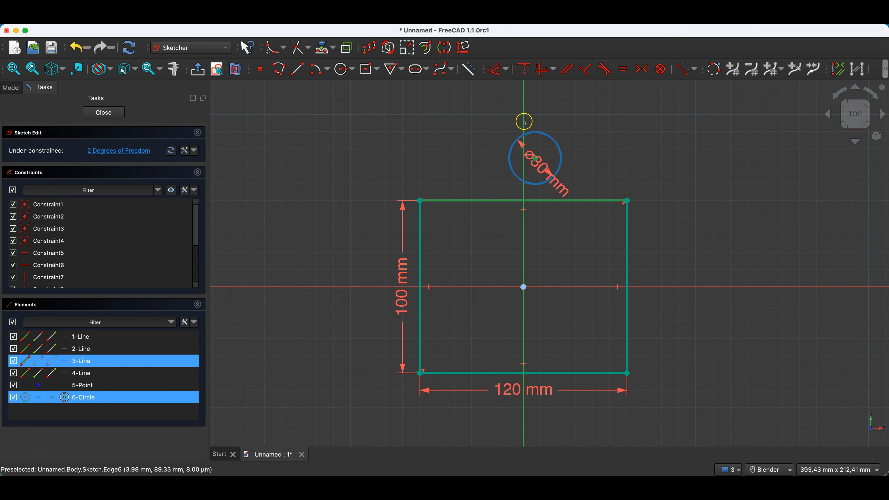
{"action": "left_click", "coordinate": [523, 69]}
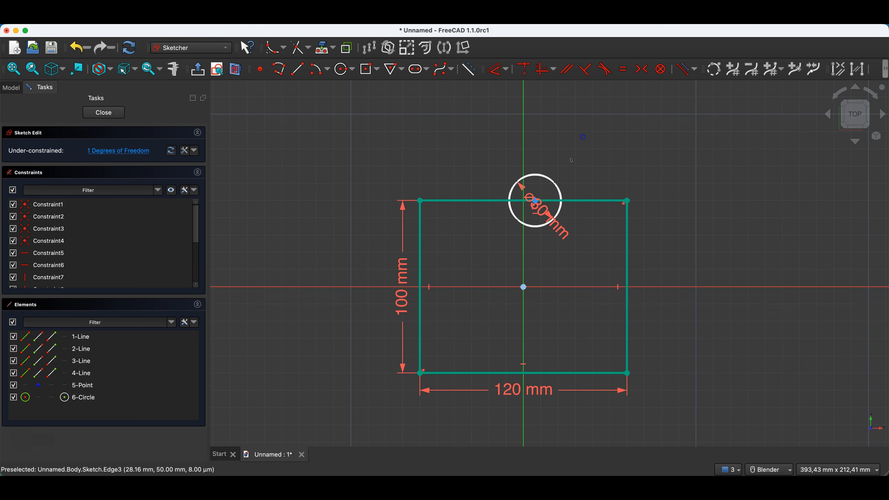
Step: Make the upper edge's two corners symmetric about the circle's centre
{"action": "left_click", "coordinate": [626, 207]}
{"action": "left_click", "coordinate": [482, 202]}
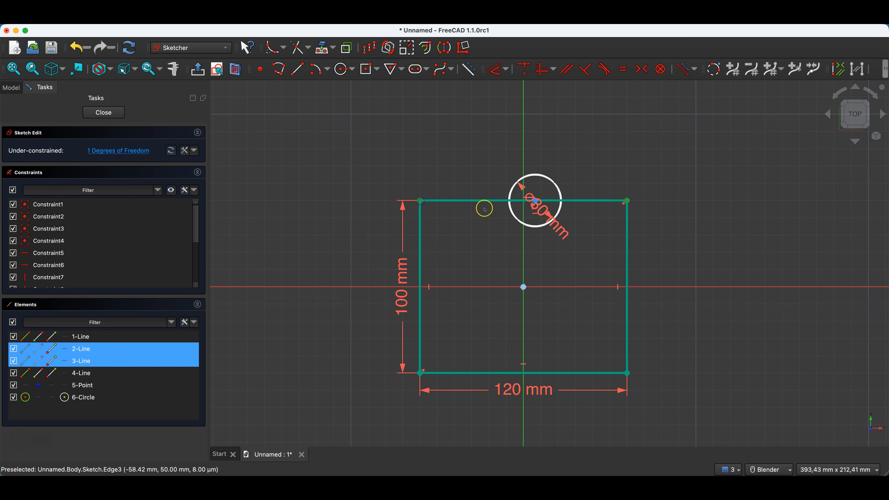
{"action": "left_click", "coordinate": [532, 202]}
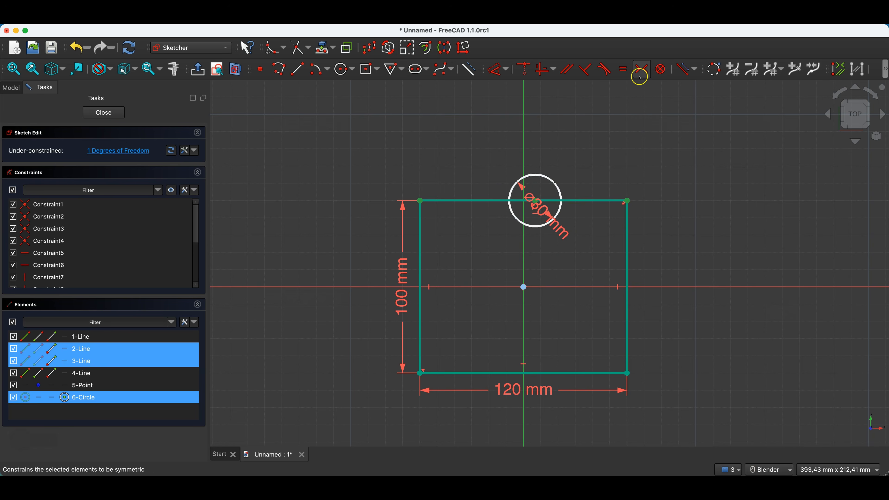
{"action": "left_click", "coordinate": [642, 69]}
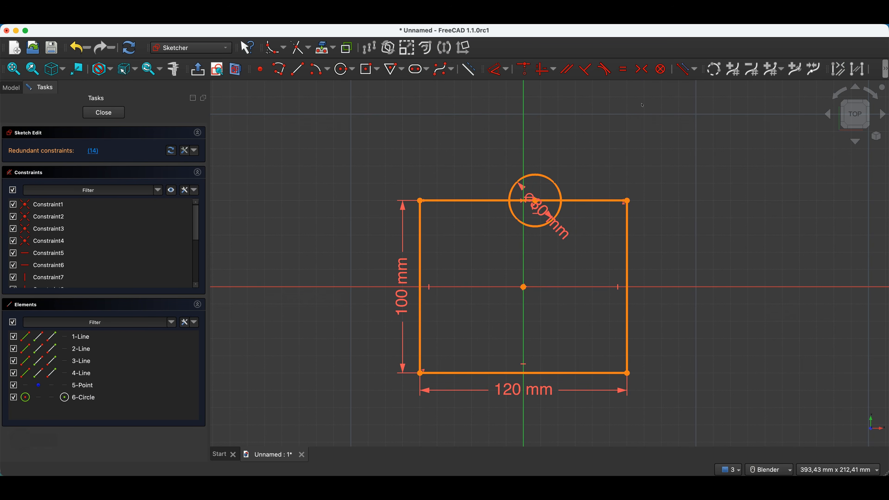
Step: Select the redundant point-on-edge constraint, Constraint14, and delete it from the sketch
{"action": "left_click", "coordinate": [93, 152]}
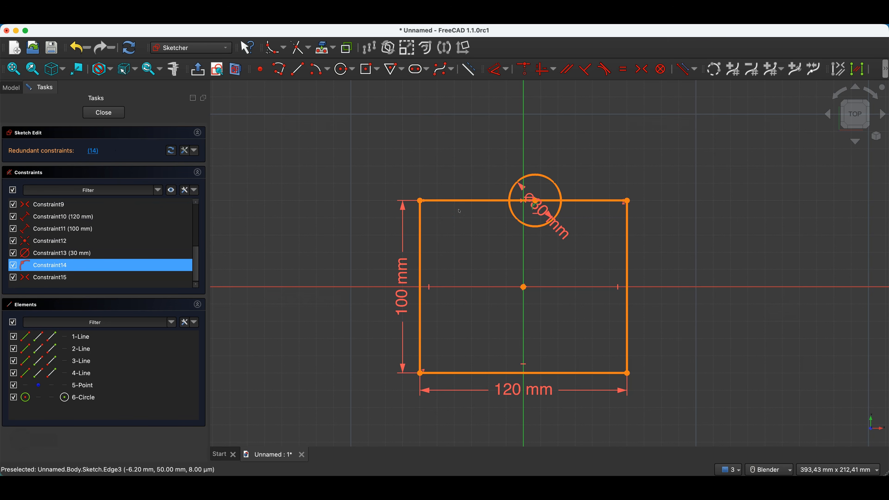
{"action": "right_click", "coordinate": [52, 269]}
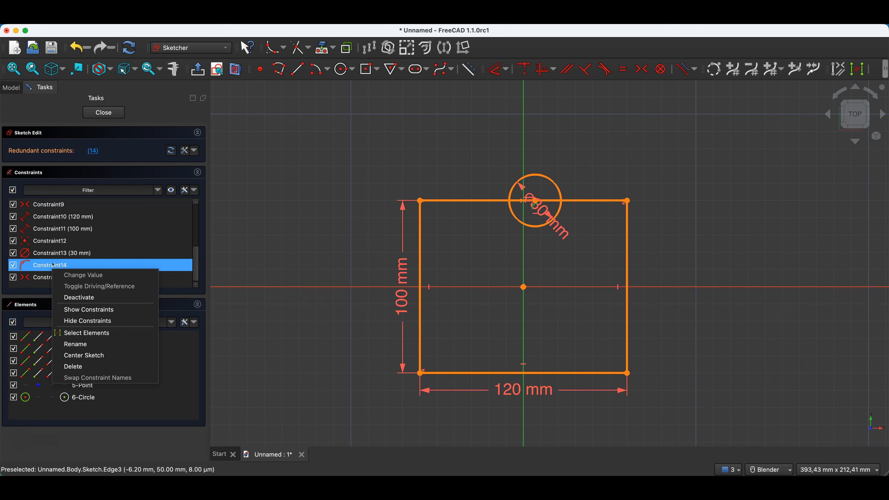
{"action": "left_click", "coordinate": [83, 367]}
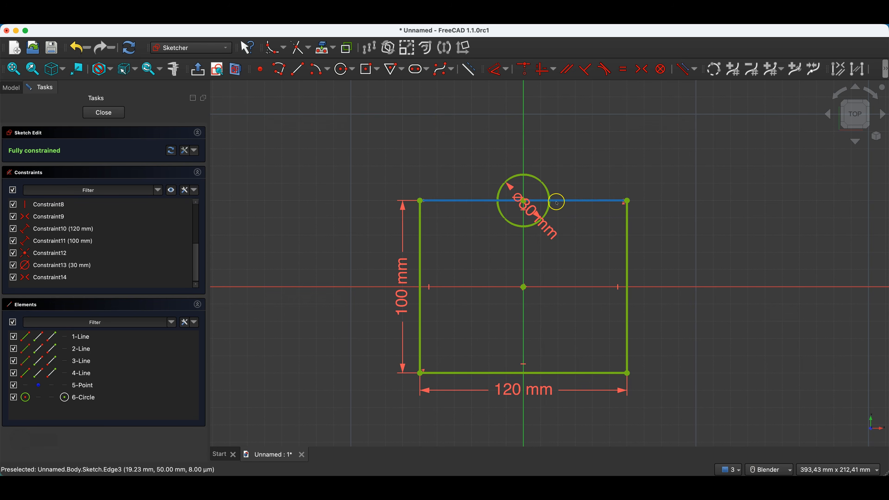
Step: Undo the constraint deletion, the corner symmetry and the placement of the circle's centre on the upper edge
{"action": "key", "text": "super+z"}
{"action": "key", "text": "super+z"}
{"action": "key", "text": "super+z"}
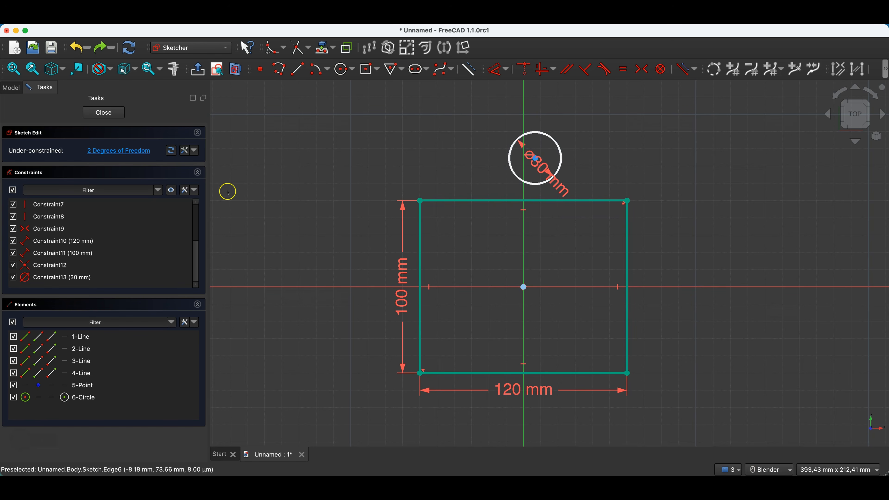
Step: Turn automatic removal of redundant constraints back on for the sketch
{"action": "left_click", "coordinate": [196, 190]}
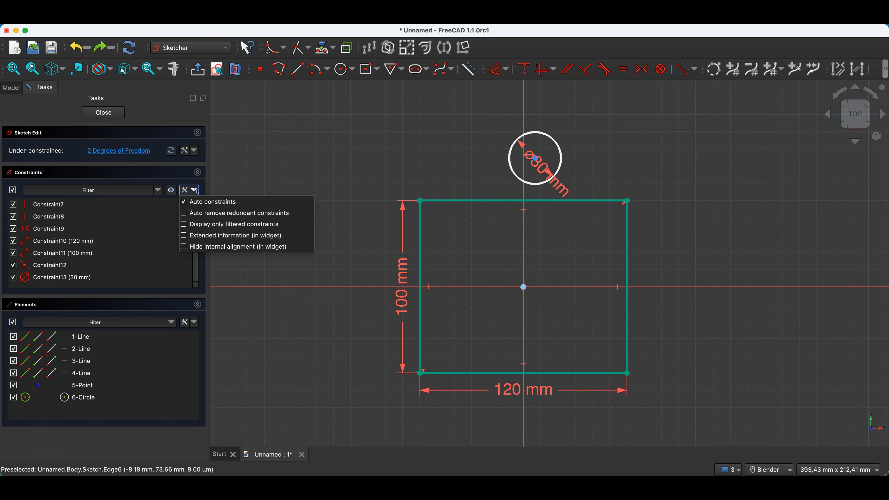
{"action": "left_click", "coordinate": [184, 213]}
{"action": "left_click", "coordinate": [194, 192]}
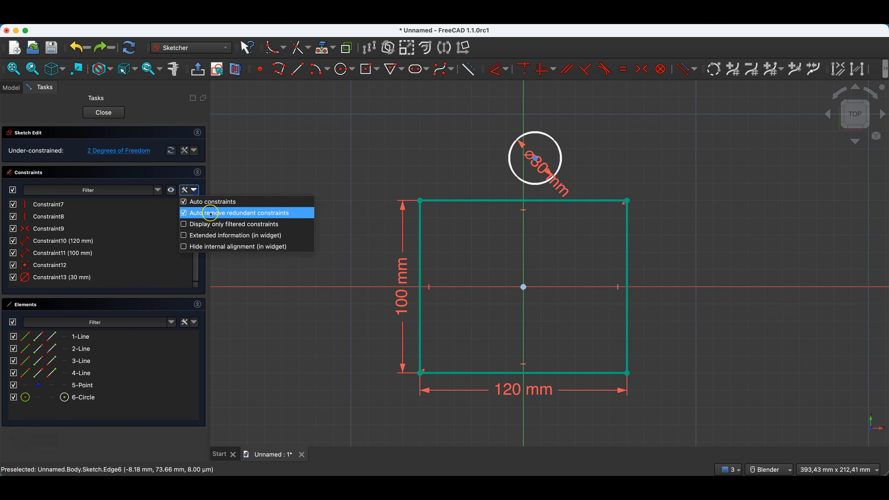
{"action": "left_click", "coordinate": [268, 213]}
Step: Constrain the 30 mm circle's centre onto the rectangle's upper edge
{"action": "left_click", "coordinate": [534, 159]}
{"action": "left_click", "coordinate": [542, 201]}
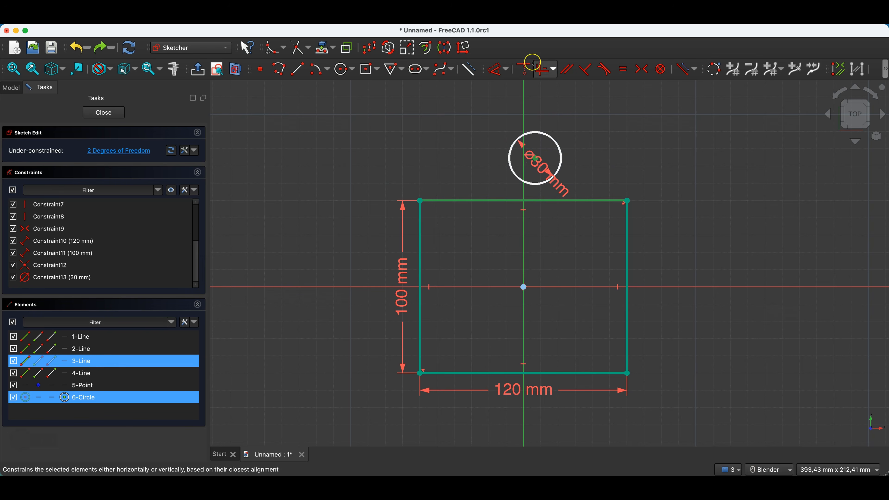
{"action": "left_click", "coordinate": [523, 69]}
Step: Make the upper edge's two corners symmetric about the 30 mm circle's centre
{"action": "left_click", "coordinate": [421, 199]}
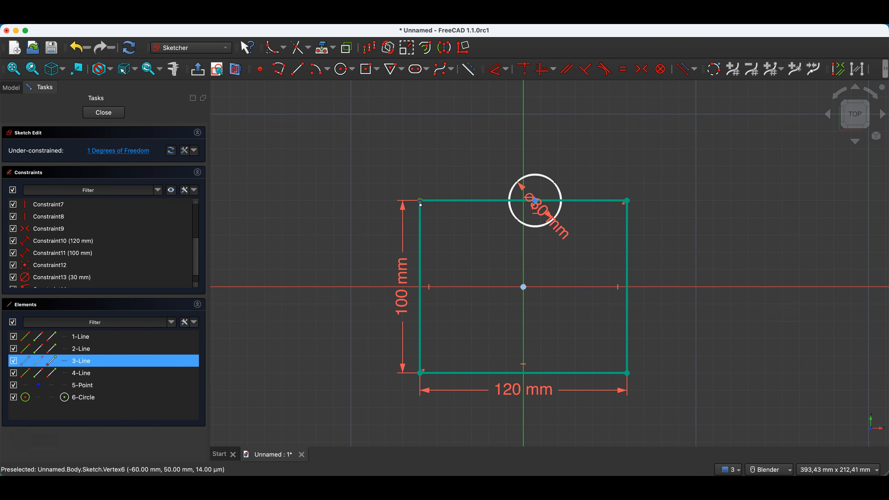
{"action": "left_click", "coordinate": [626, 202]}
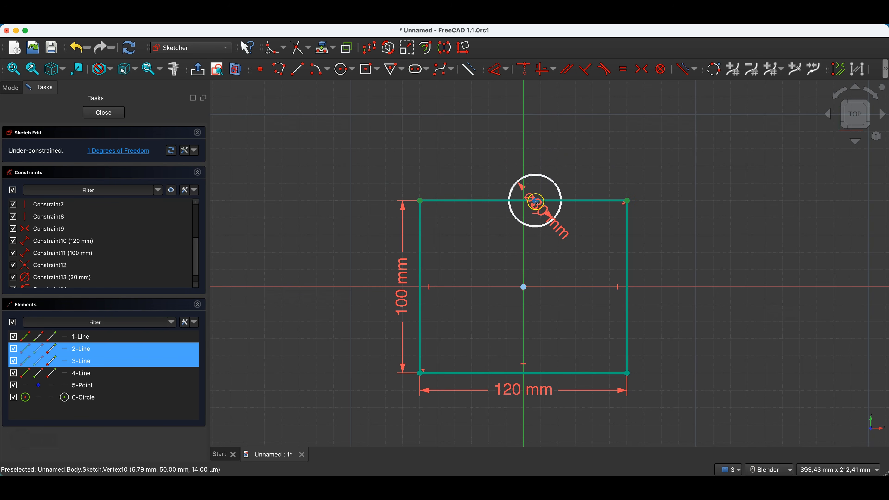
{"action": "left_click", "coordinate": [534, 201]}
{"action": "left_click", "coordinate": [637, 74]}
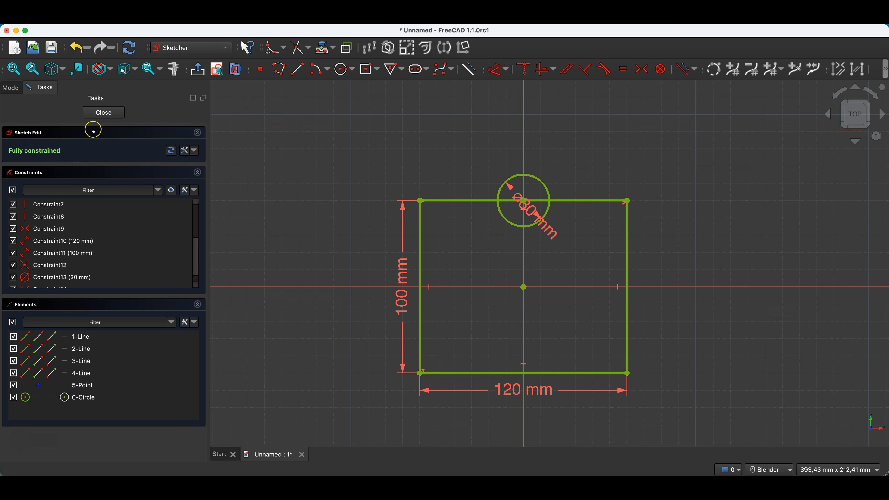
Step: Delete the 30 mm circle and draw a 15 mm diameter circle in the upper-left part of the rectangle
{"action": "left_click", "coordinate": [535, 179]}
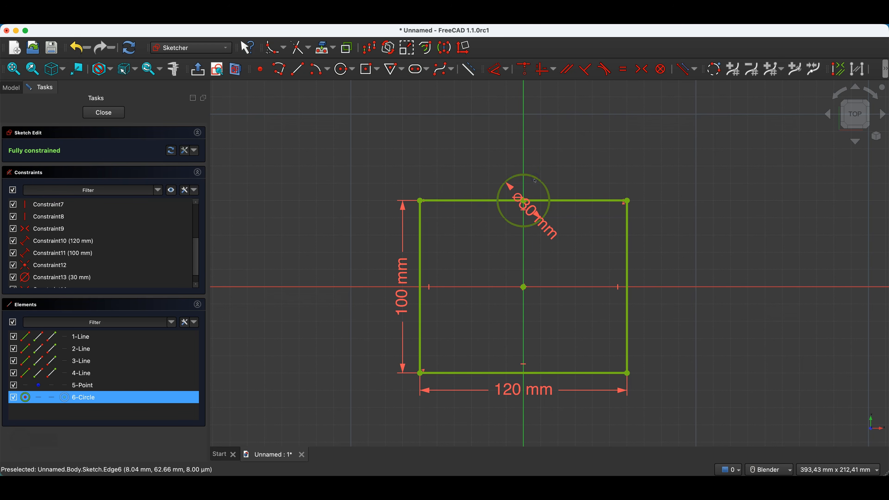
{"action": "key", "text": "Delete"}
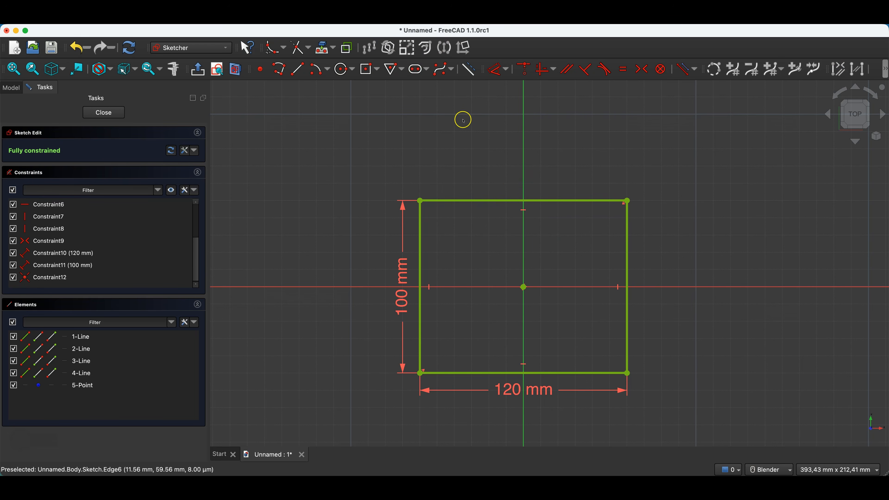
{"action": "left_click", "coordinate": [342, 70]}
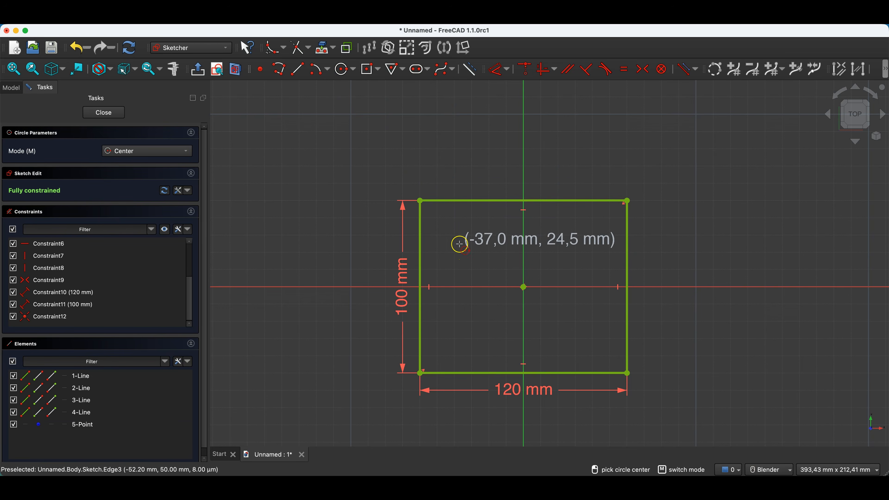
{"action": "left_click", "coordinate": [466, 258]}
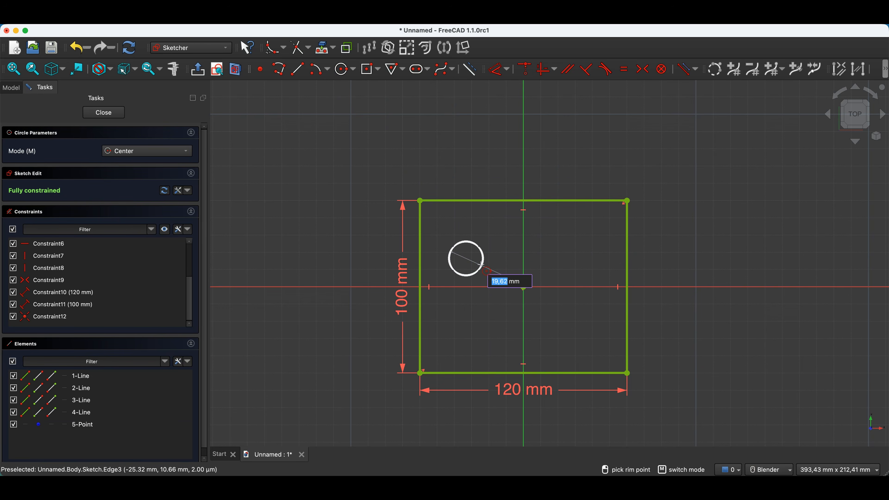
{"action": "type", "text": "15"}
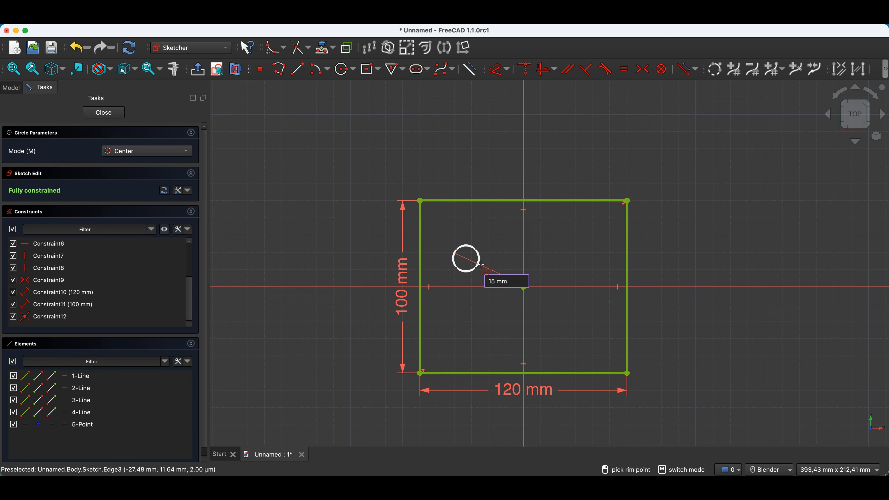
{"action": "key", "text": "Return"}
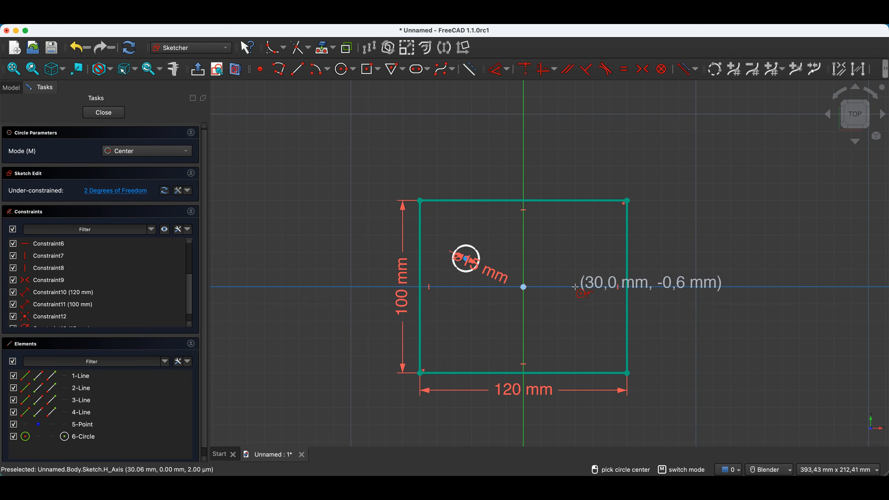
Step: Draw a second circle about 27 mm in diameter on the horizontal axis, right of the origin, and move the 15 mm dimension label clear of its circle
{"action": "left_click", "coordinate": [575, 287]}
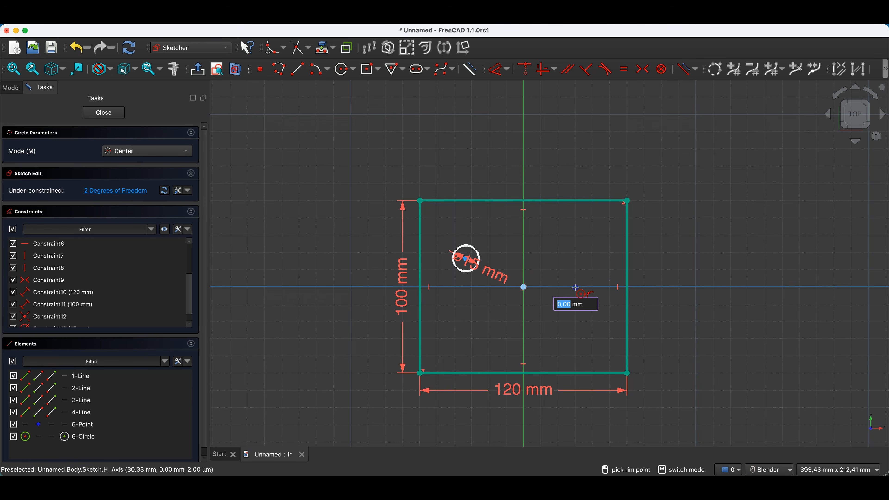
{"action": "left_click", "coordinate": [583, 298]}
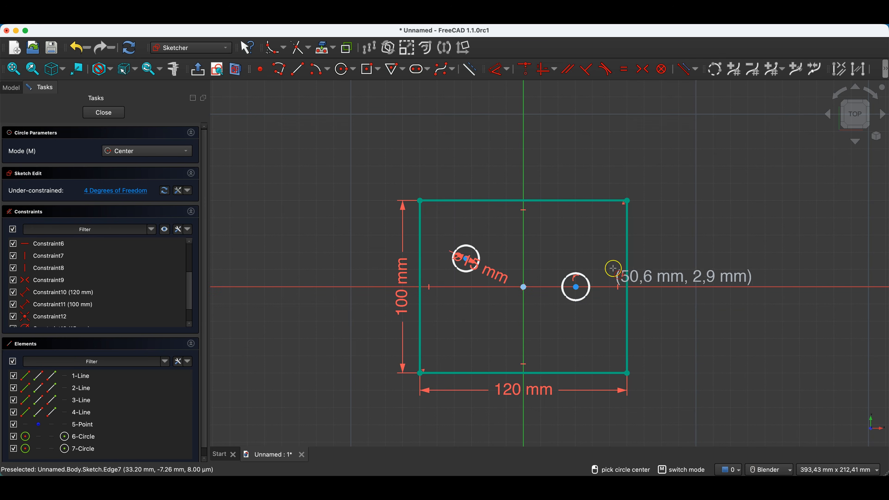
{"action": "key", "text": "Escape"}
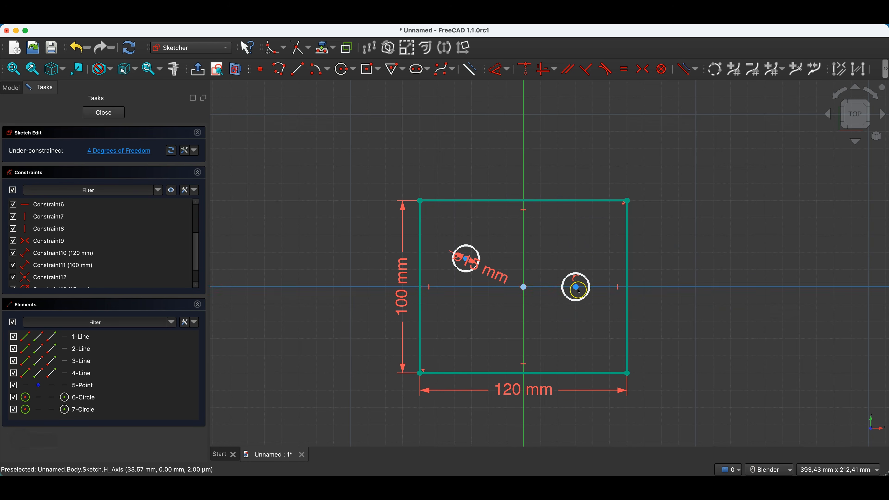
{"action": "mouse_move", "coordinate": [582, 281]}
{"action": "left_mouse_down"}
{"action": "mouse_move", "coordinate": [564, 298]}
{"action": "mouse_move", "coordinate": [525, 300]}
{"action": "mouse_move", "coordinate": [581, 296]}
{"action": "mouse_move", "coordinate": [601, 272]}
{"action": "mouse_move", "coordinate": [553, 300]}
{"action": "mouse_move", "coordinate": [621, 290]}
{"action": "mouse_move", "coordinate": [591, 291]}
{"action": "left_mouse_up"}
{"action": "left_click", "coordinate": [597, 214]}
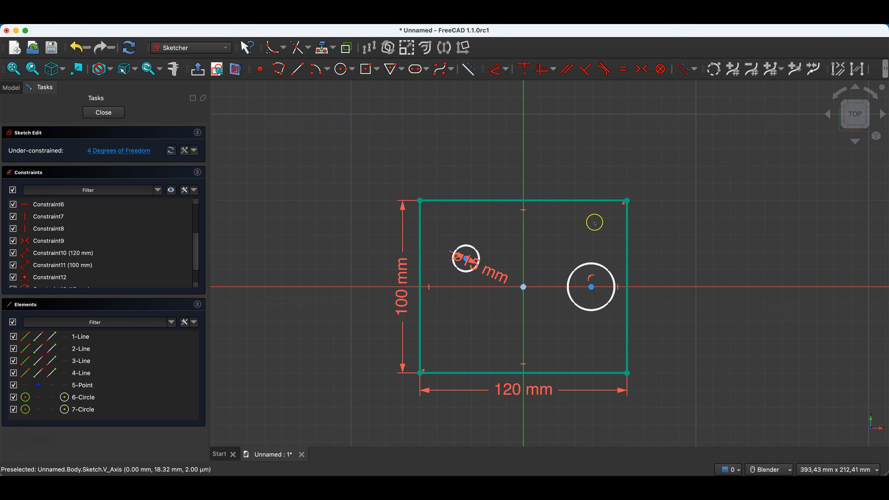
{"action": "scroll", "coordinate": [456, 232], "scroll_direction": "up", "scroll_amount": 2}
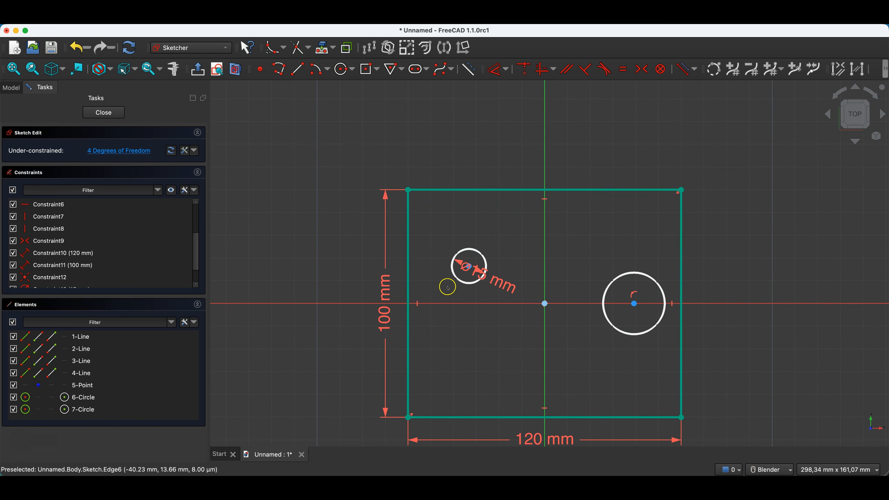
{"action": "left_click_drag", "start_coordinate": [495, 284], "coordinate": [471, 269]}
Step: Try constraining the 15 mm circle's centre to the horizontal axis and undo that constraint
{"action": "left_click", "coordinate": [470, 269]}
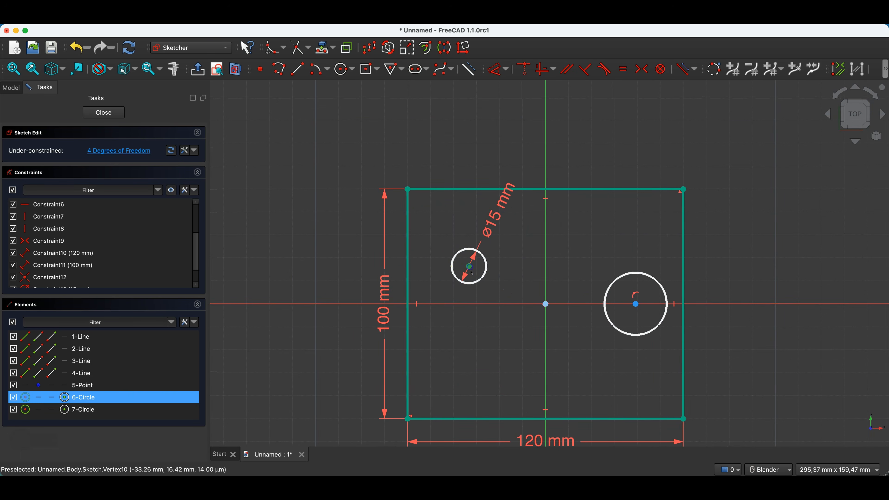
{"action": "left_click", "coordinate": [492, 303]}
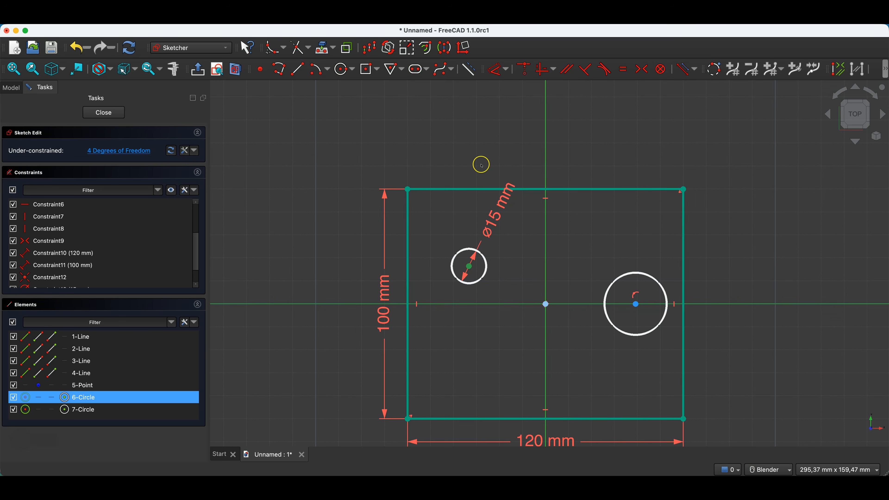
{"action": "left_click", "coordinate": [523, 68]}
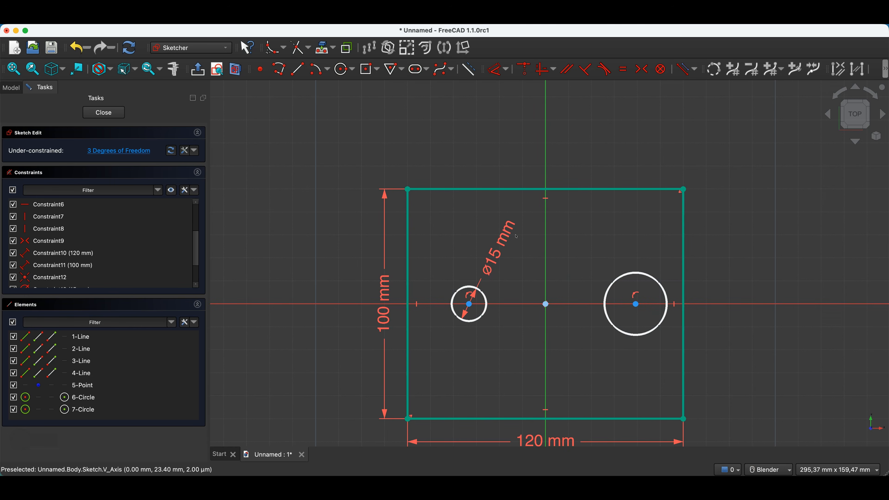
{"action": "key", "text": "ctrl+z"}
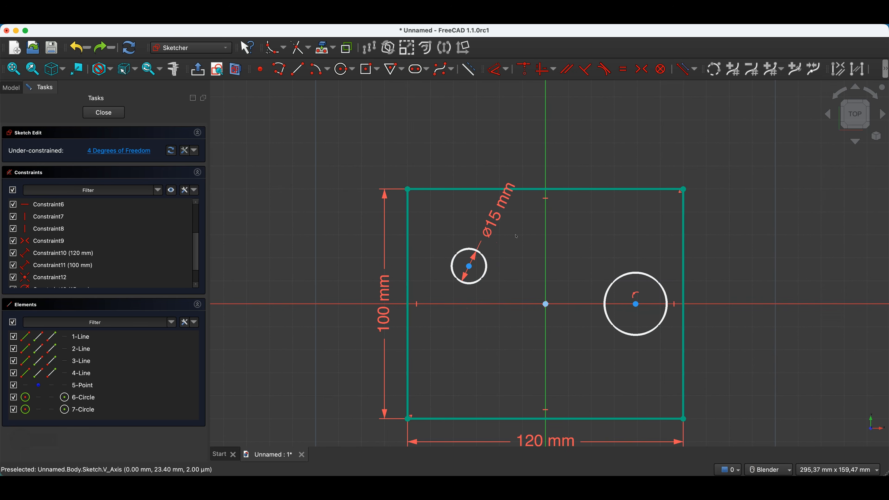
Step: Make the two circles' centres symmetric about the vertical axis and move them farther apart along the horizontal axis
{"action": "left_click", "coordinate": [636, 304]}
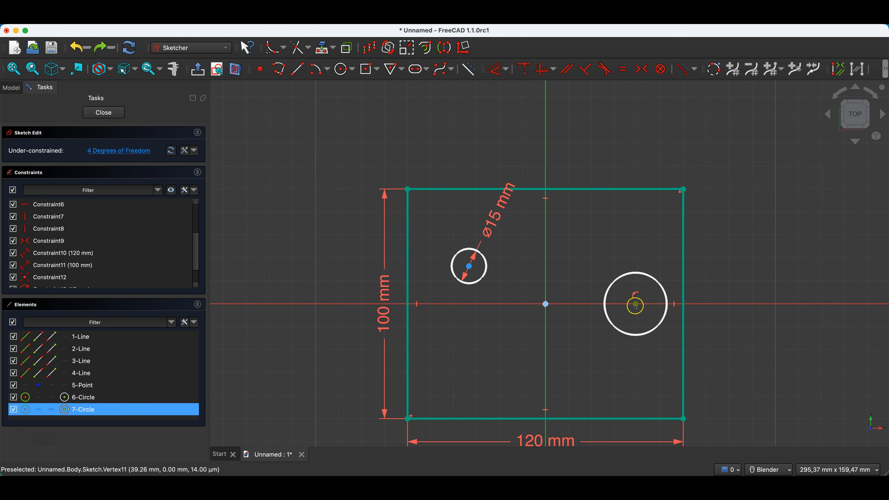
{"action": "left_click", "coordinate": [469, 267]}
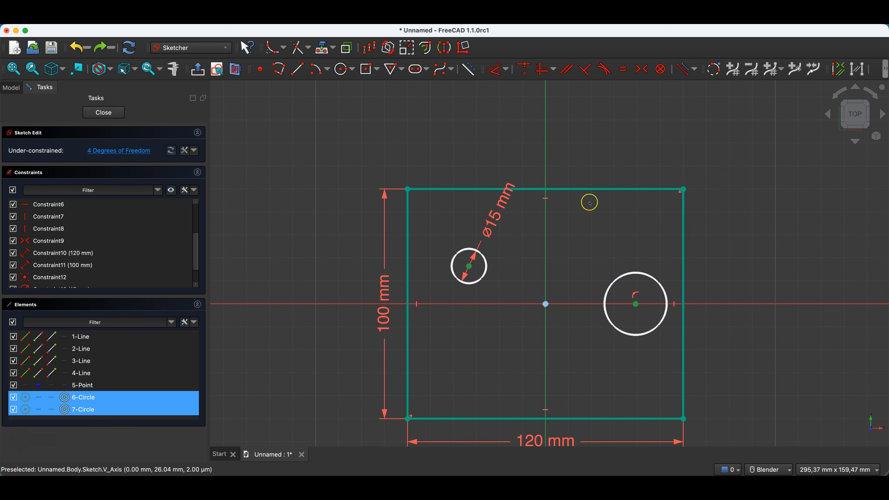
{"action": "left_click", "coordinate": [644, 70]}
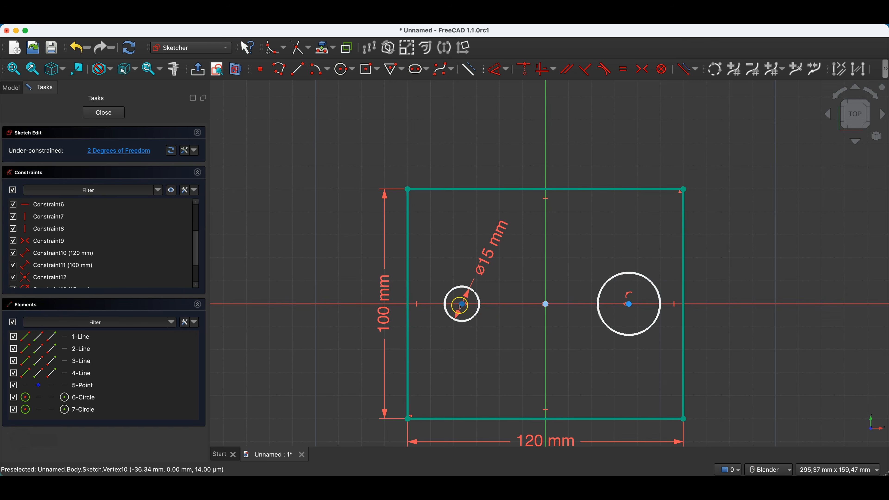
{"action": "mouse_move", "coordinate": [463, 304]}
{"action": "left_mouse_down"}
{"action": "mouse_move", "coordinate": [490, 304]}
{"action": "mouse_move", "coordinate": [440, 303]}
{"action": "mouse_move", "coordinate": [472, 304]}
{"action": "left_mouse_up"}
{"action": "left_click_drag", "start_coordinate": [619, 304], "coordinate": [650, 303]}
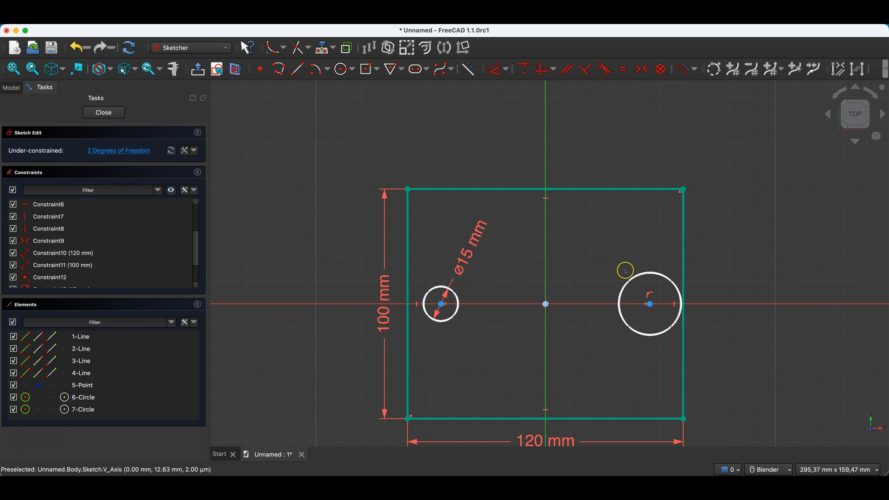
Step: Dimension the right circle's diameter as 15 mm
{"action": "left_click", "coordinate": [635, 277]}
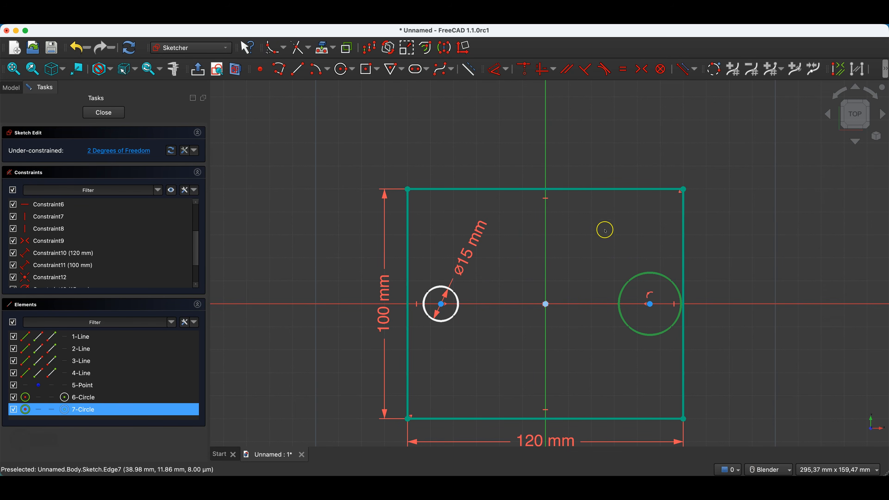
{"action": "left_click", "coordinate": [495, 74]}
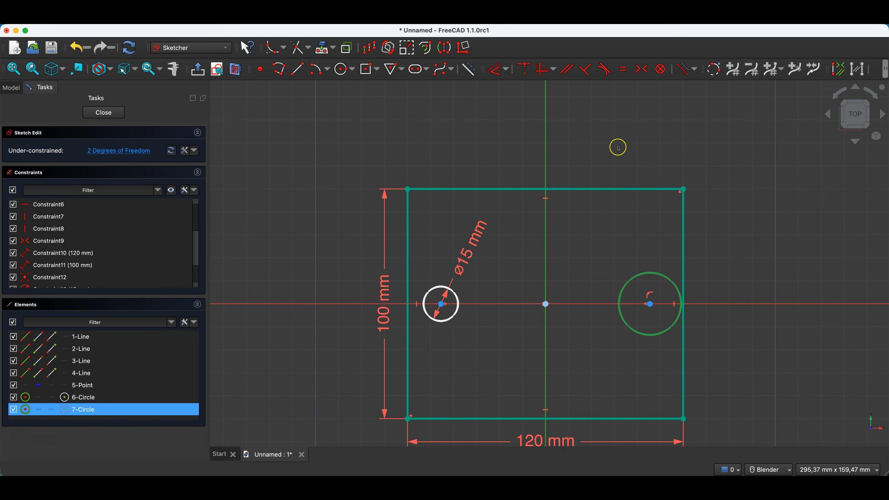
{"action": "left_click", "coordinate": [594, 241]}
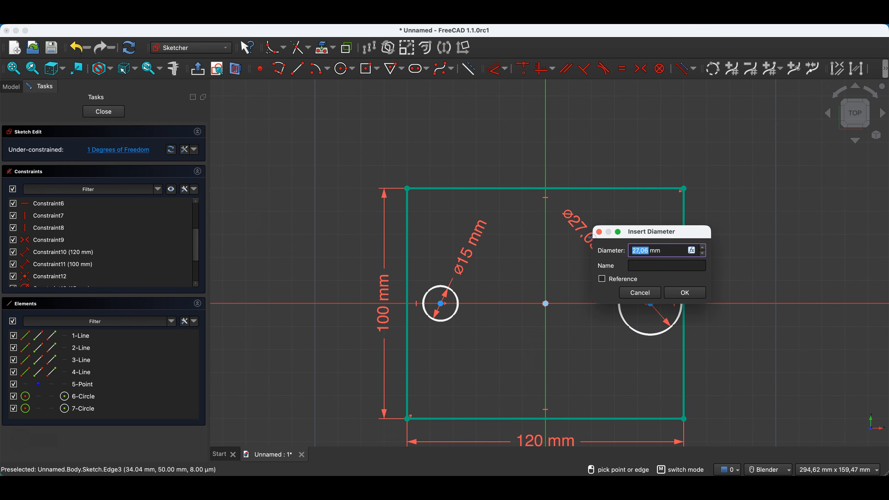
{"action": "key", "text": "Return"}
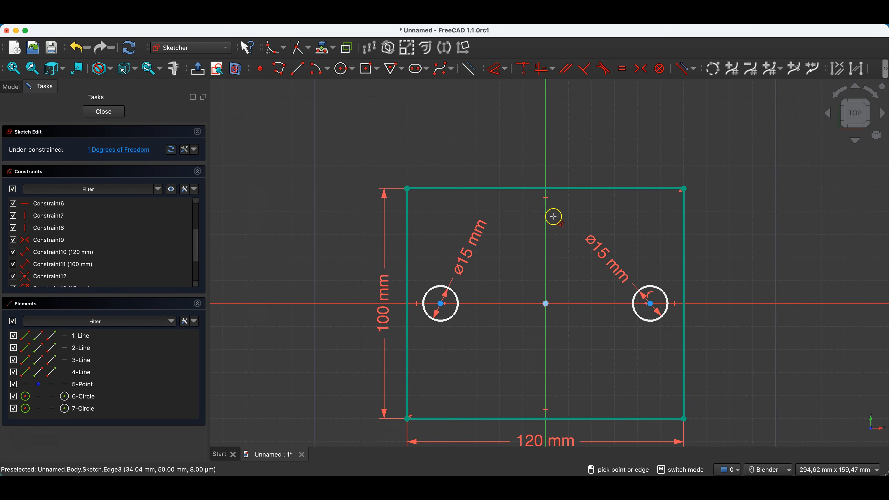
{"action": "key", "text": "Escape"}
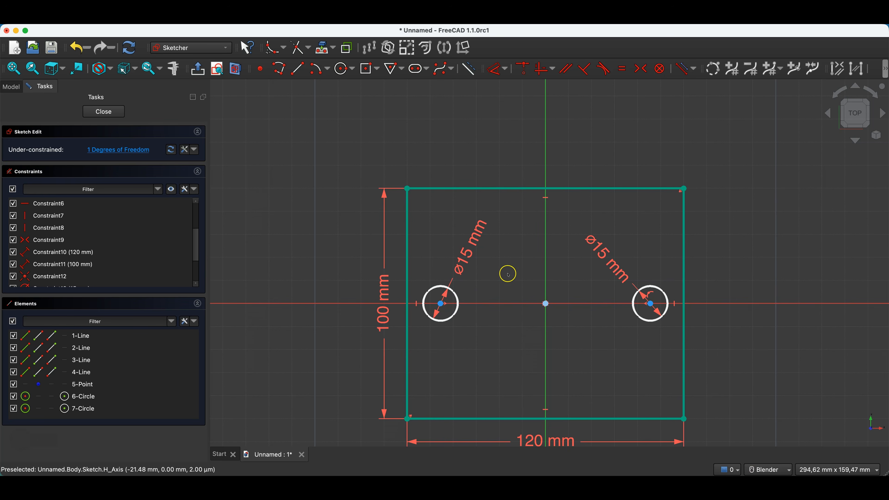
Step: Set the diameter dimensions of both the left and right circles to 20 mm
{"action": "double_click", "coordinate": [467, 258]}
{"action": "type", "text": "20"}
{"action": "key", "text": "Return"}
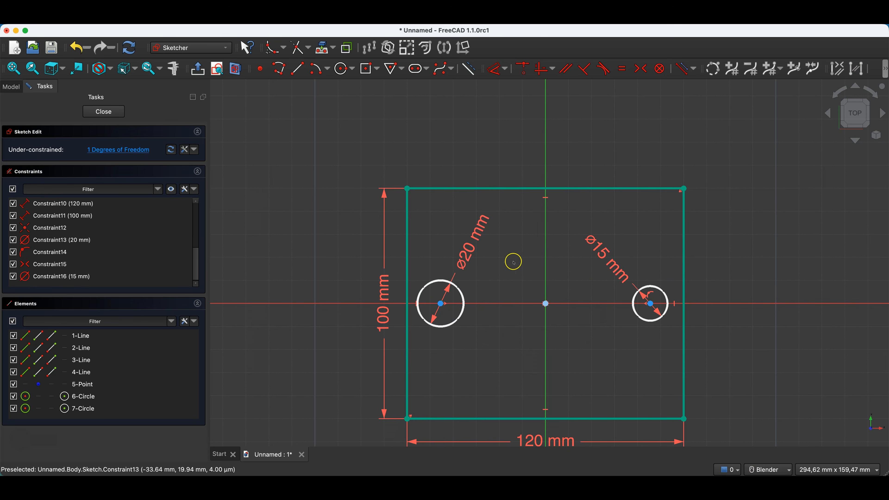
{"action": "double_click", "coordinate": [616, 271]}
{"action": "type", "text": "20"}
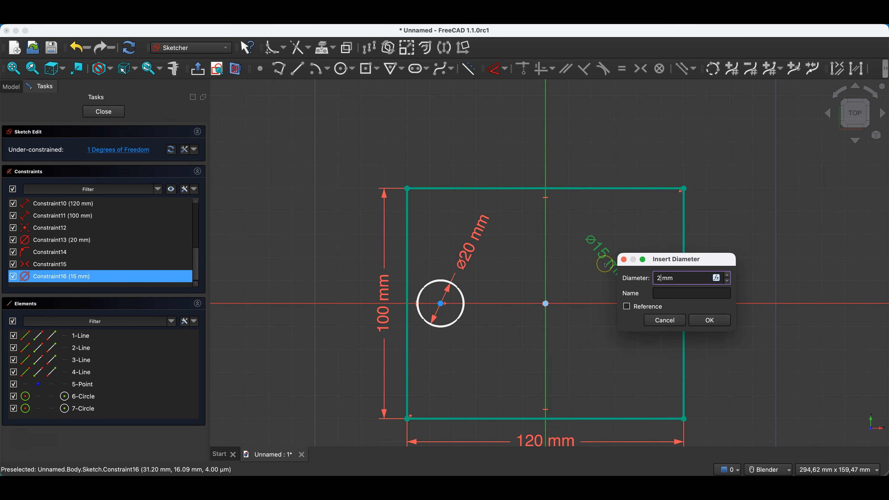
{"action": "key", "text": "Return"}
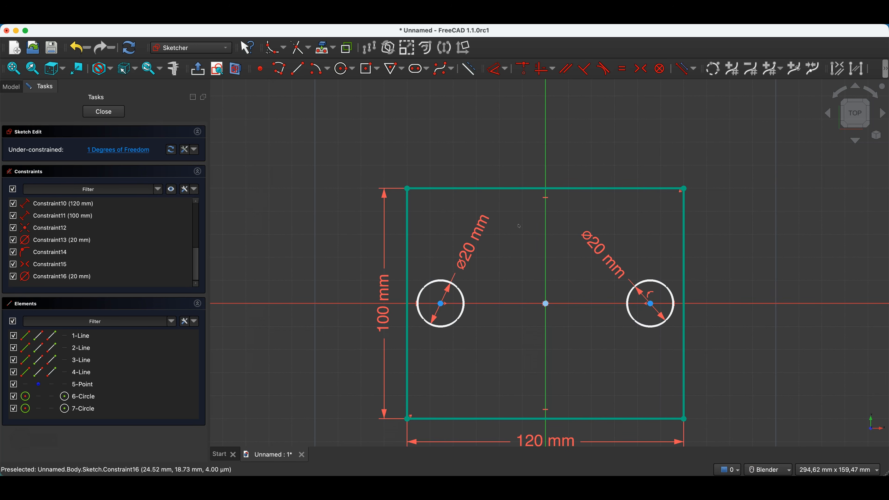
Step: Delete the right circle's diameter dimension and enlarge that circle until it crosses the rectangle's right edge
{"action": "left_click", "coordinate": [595, 251]}
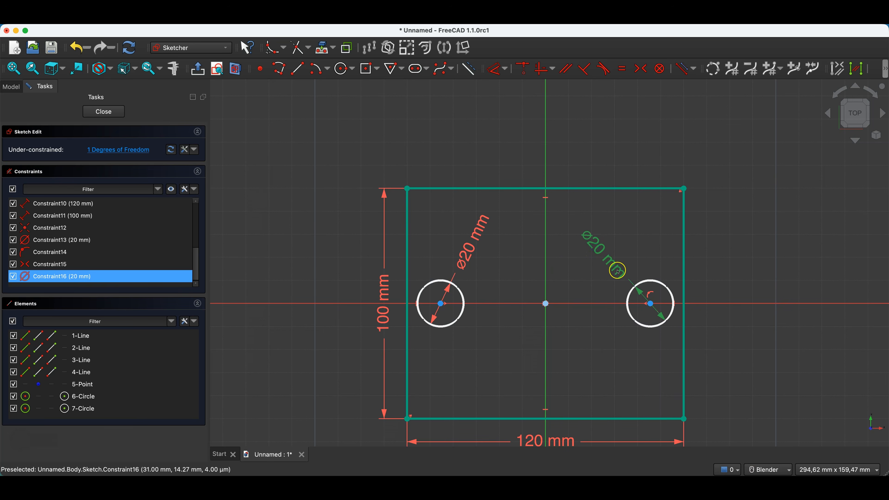
{"action": "key", "text": "Delete"}
{"action": "left_click_drag", "start_coordinate": [636, 283], "coordinate": [630, 266]}
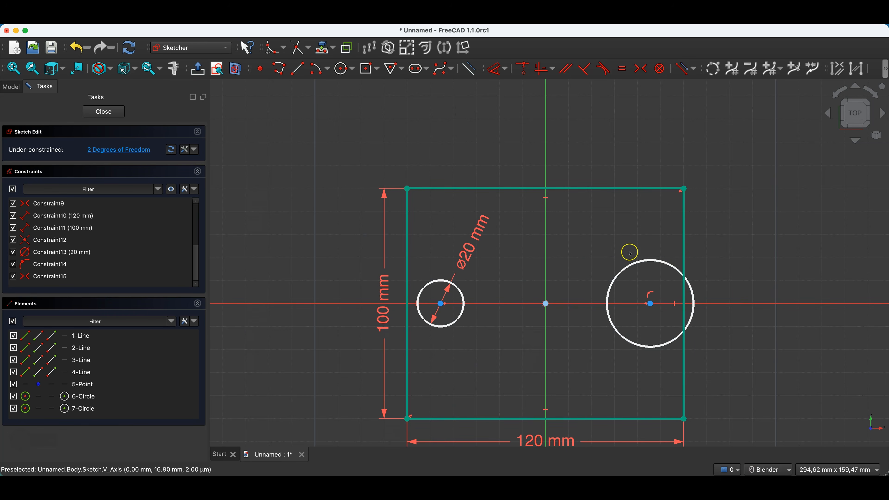
Step: Apply an Equal constraint between the right circle and the left 20 mm circle
{"action": "left_click", "coordinate": [627, 267]}
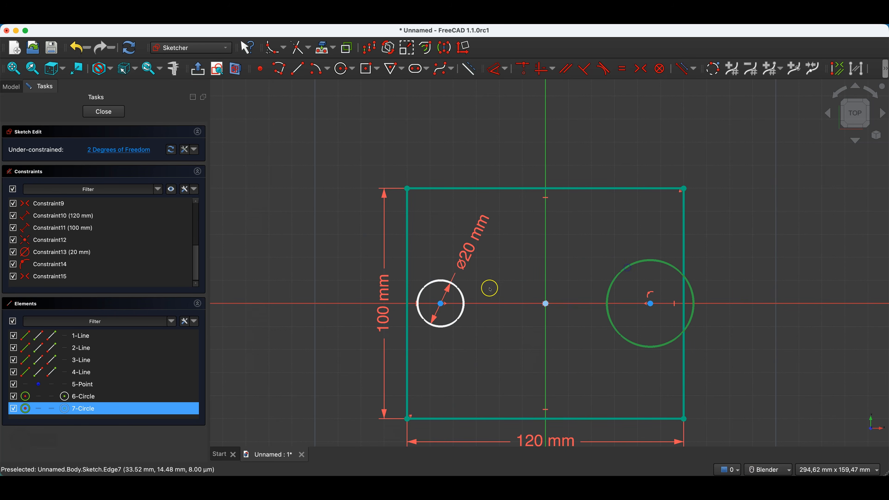
{"action": "left_click", "coordinate": [455, 292]}
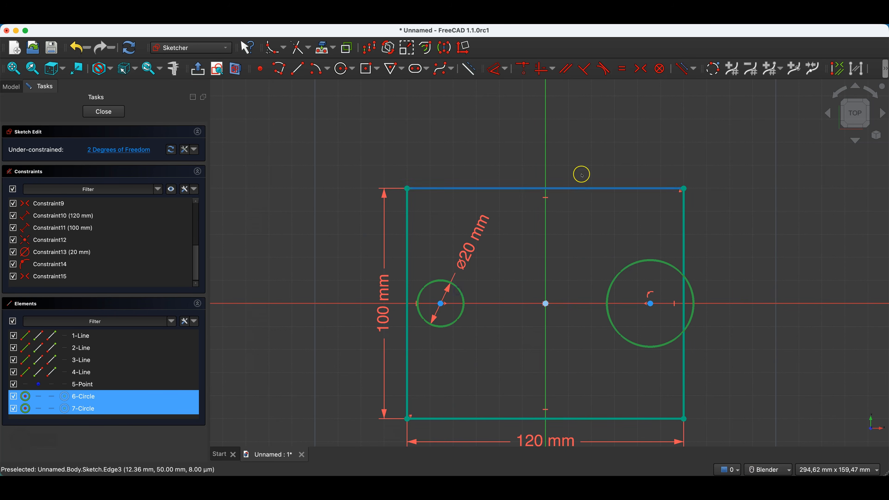
{"action": "left_click", "coordinate": [623, 74]}
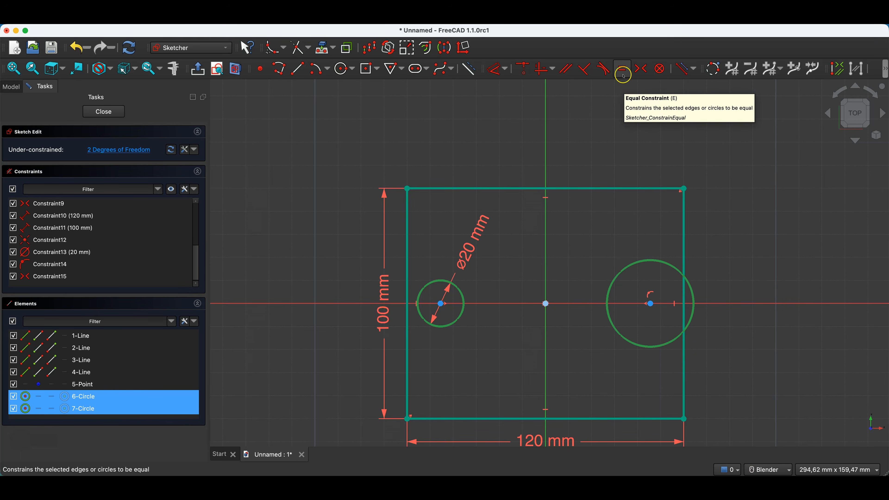
{"action": "key", "text": "e"}
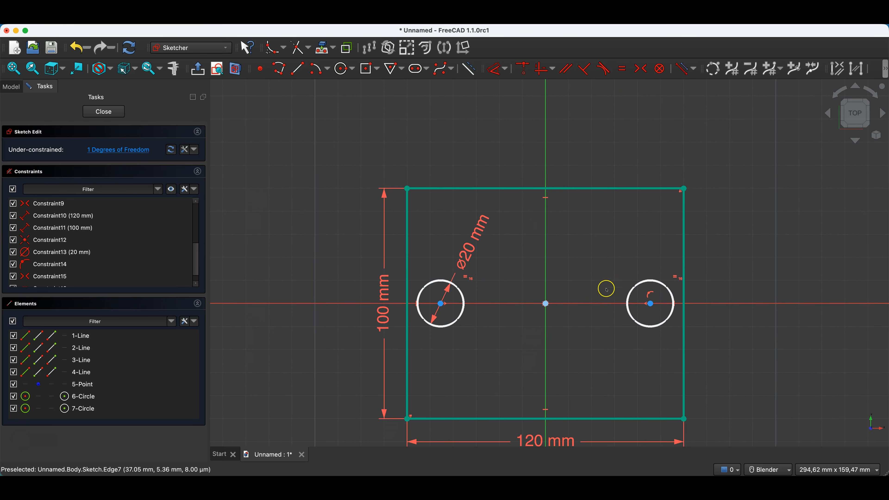
Step: Try a diameter of 50 mm on the left circle's dimension and finish by setting it to 15 mm
{"action": "double_click", "coordinate": [472, 252]}
{"action": "type", "text": "50"}
{"action": "key", "text": "Return"}
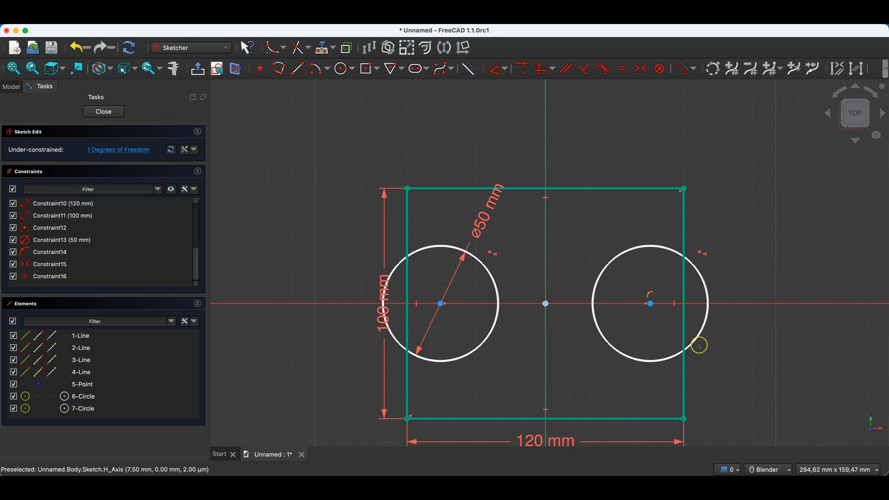
{"action": "double_click", "coordinate": [484, 221]}
{"action": "key", "text": "Return"}
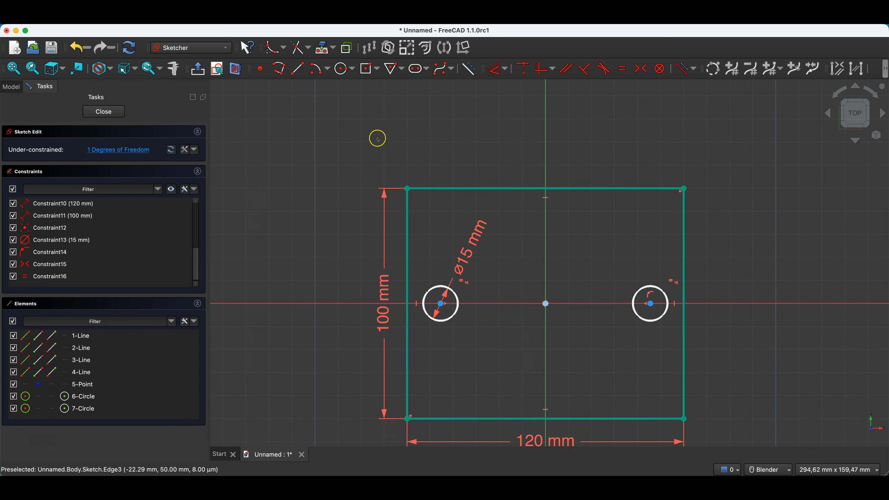
Step: Highlight the under-constrained elements and move the circles inward along the horizontal axis until their centres are about 60 mm apart
{"action": "left_click", "coordinate": [132, 149]}
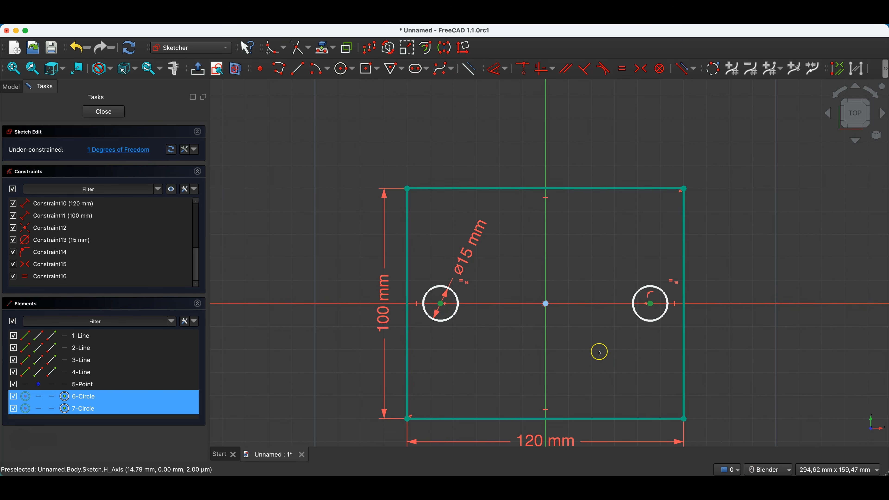
{"action": "left_click", "coordinate": [600, 137]}
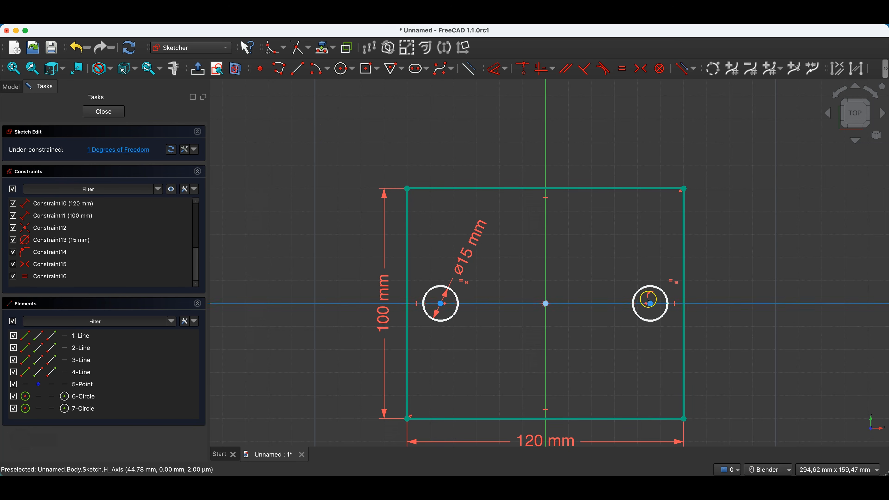
{"action": "left_click_drag", "start_coordinate": [650, 304], "coordinate": [626, 304]}
{"action": "left_click", "coordinate": [597, 210]}
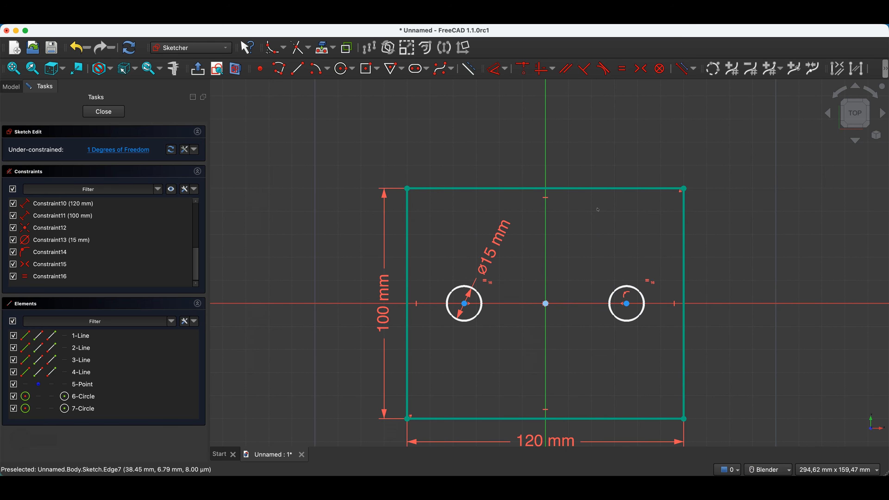
{"action": "mouse_move", "coordinate": [623, 303]}
{"action": "left_mouse_down"}
{"action": "mouse_move", "coordinate": [609, 314]}
{"action": "mouse_move", "coordinate": [615, 306]}
{"action": "left_mouse_up"}
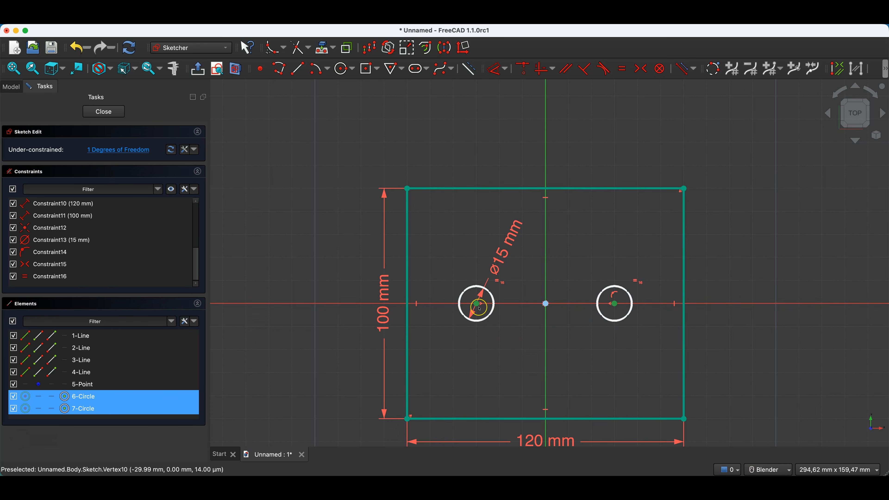
Step: Dimension the horizontal distance between the two circle centres as 70 mm, with the dimension placed below them
{"action": "key", "text": "d"}
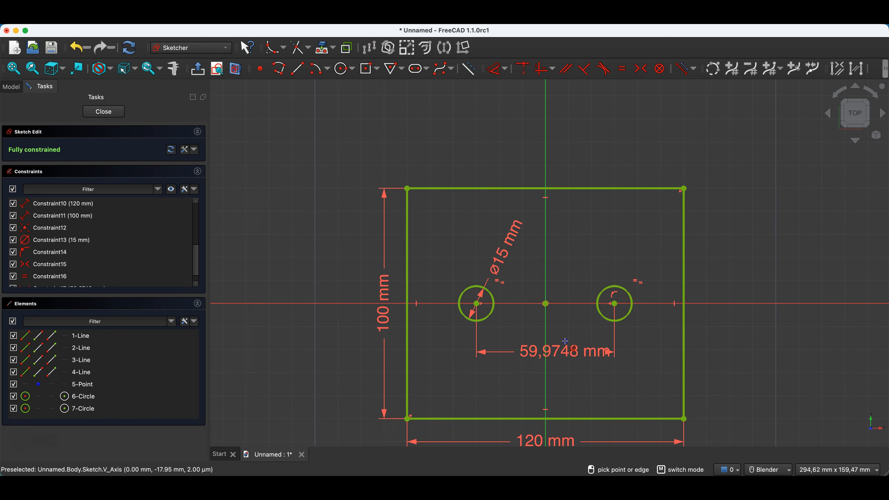
{"action": "left_click", "coordinate": [578, 351]}
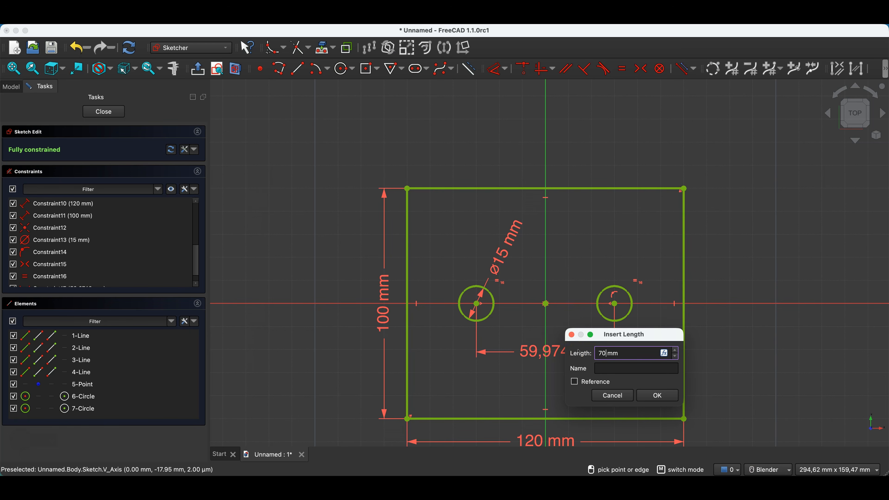
{"action": "key", "text": "Return"}
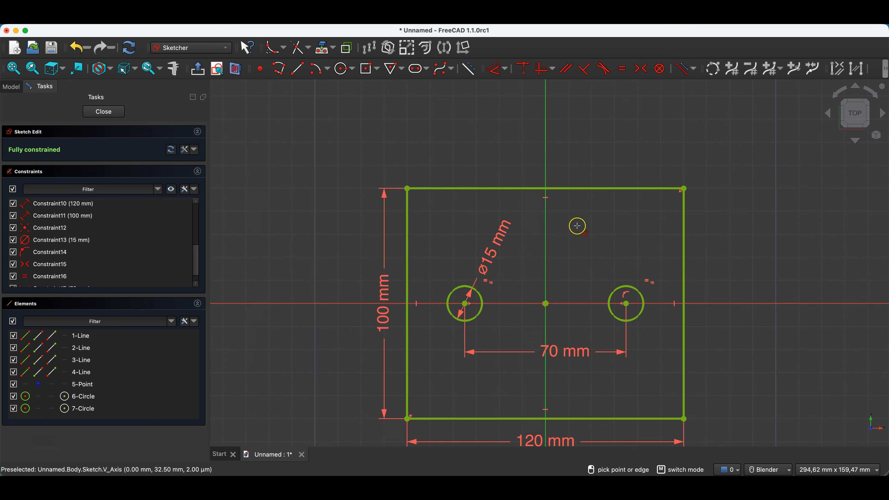
{"action": "right_click", "coordinate": [577, 225]}
{"action": "scroll", "coordinate": [516, 148], "scroll_direction": "down", "scroll_amount": 2}
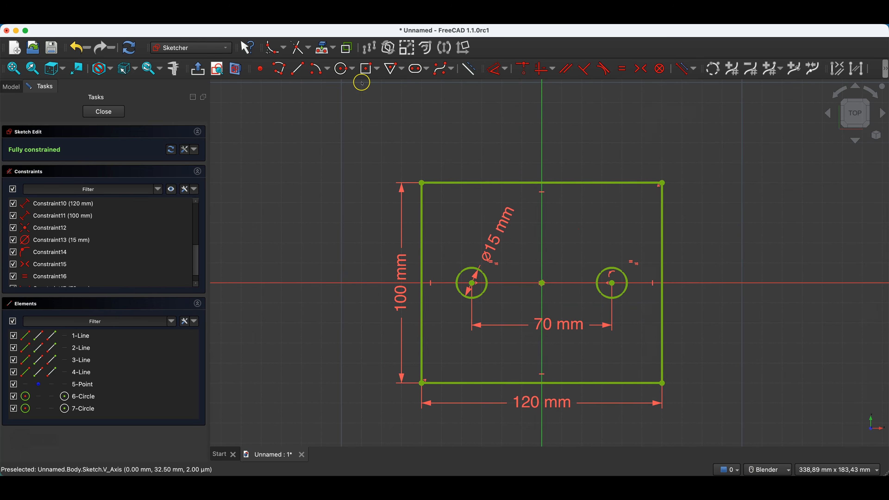
Step: Draw two more circles inside the rectangle, one near the upper-left corner and one near the lower-right corner
{"action": "left_click", "coordinate": [339, 70]}
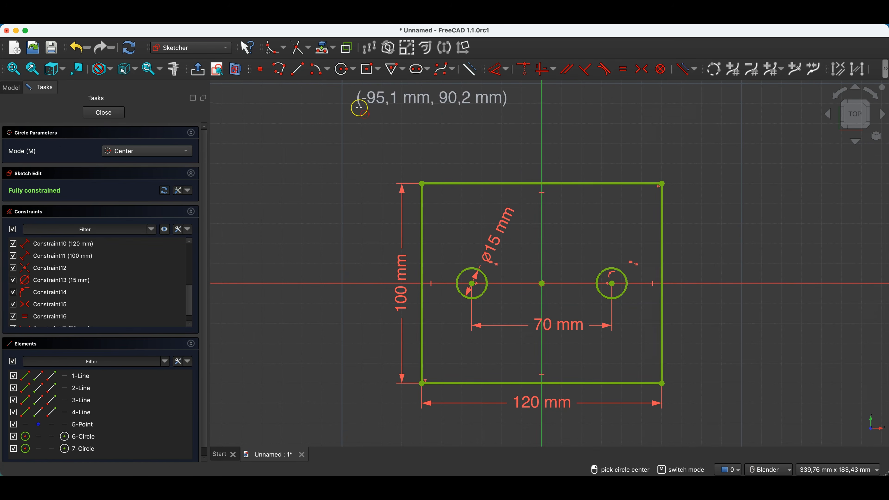
{"action": "left_click", "coordinate": [453, 213]}
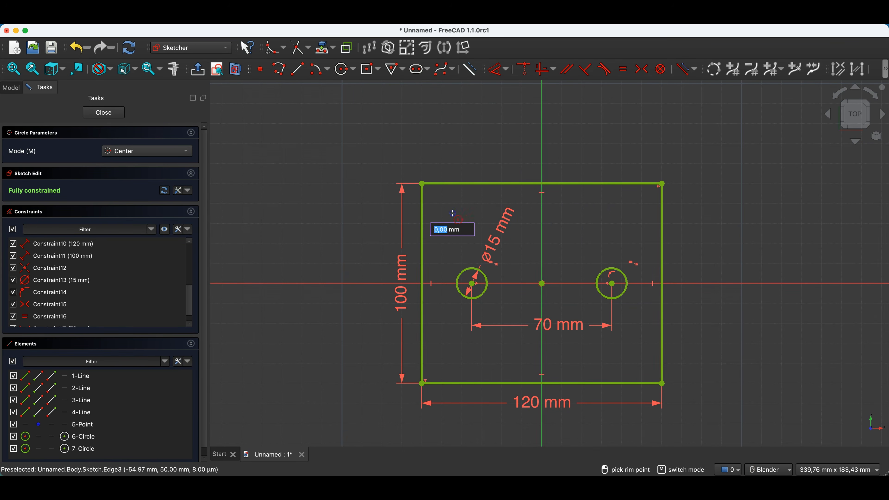
{"action": "left_click", "coordinate": [623, 355]}
{"action": "left_click", "coordinate": [635, 368]}
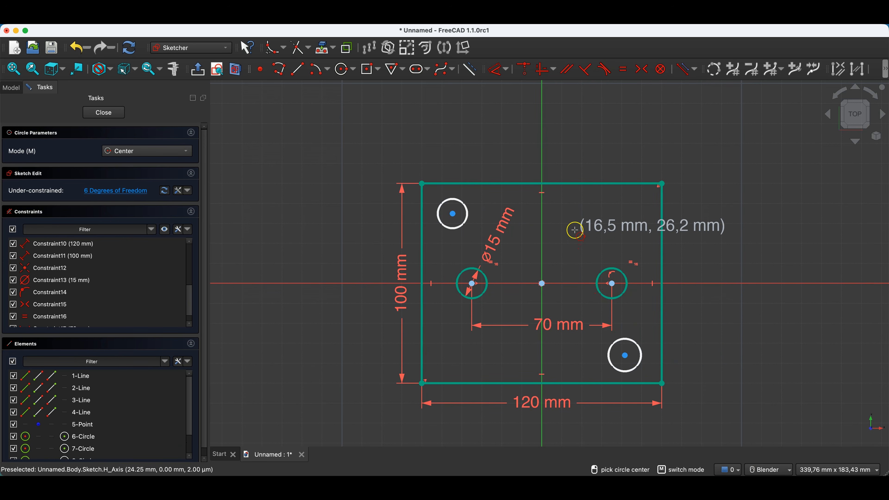
{"action": "key", "text": "Escape"}
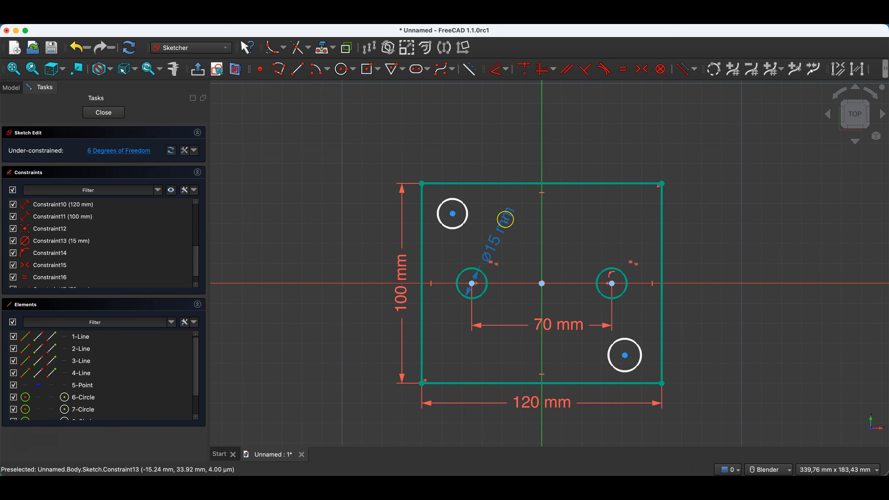
Step: Make both corner circles equal to the left 15 mm circle
{"action": "left_click", "coordinate": [467, 222]}
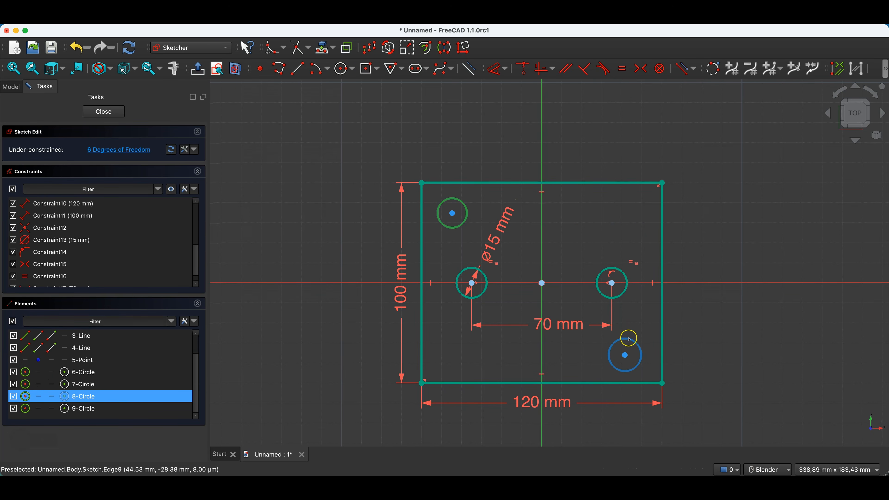
{"action": "left_click", "coordinate": [626, 338]}
{"action": "left_click", "coordinate": [482, 298]}
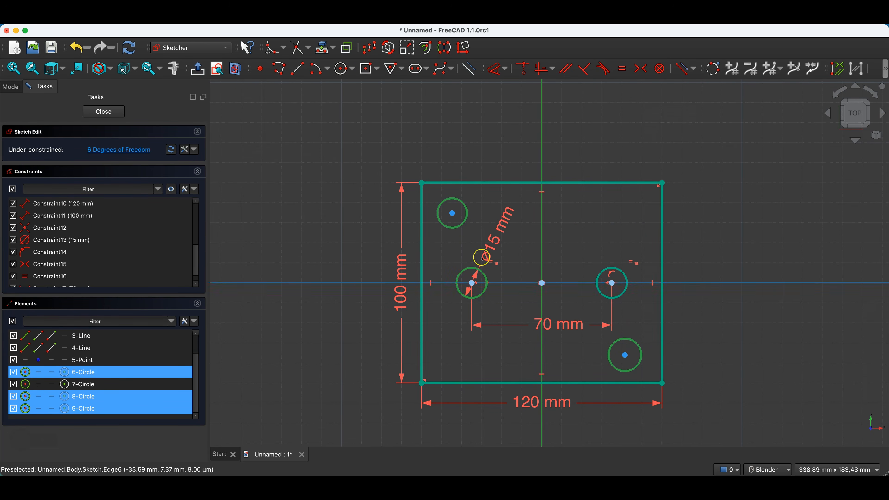
{"action": "left_click", "coordinate": [621, 70]}
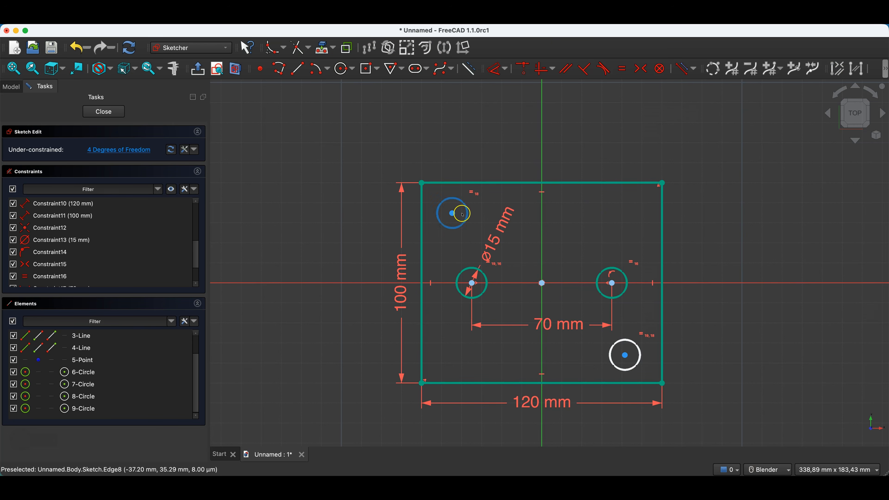
Step: Shift the two corner circles slightly and make their centres symmetric about the rectangle's centre point
{"action": "left_click_drag", "start_coordinate": [453, 215], "coordinate": [463, 211]}
{"action": "left_click_drag", "start_coordinate": [625, 355], "coordinate": [627, 356]}
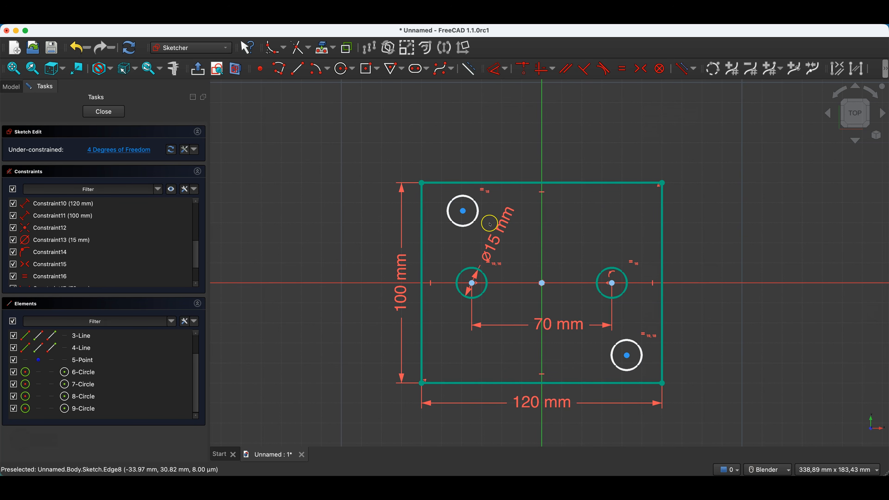
{"action": "left_click", "coordinate": [465, 214]}
{"action": "left_click", "coordinate": [627, 356]}
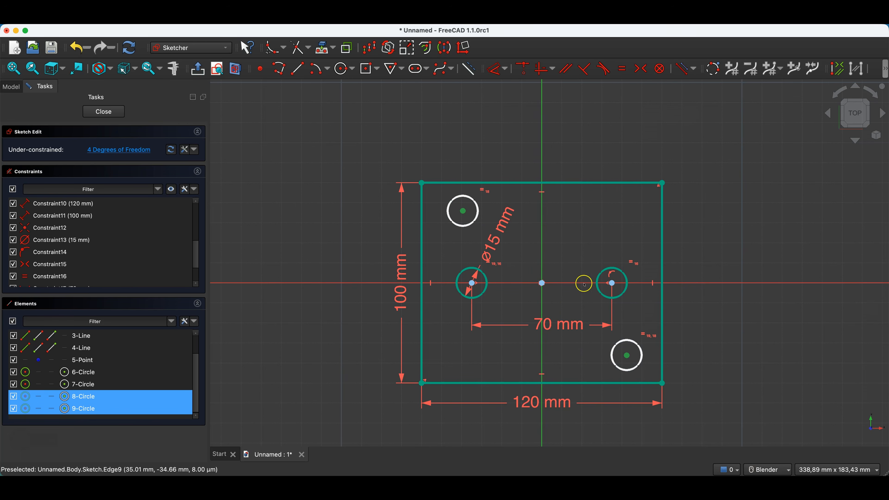
{"action": "left_click", "coordinate": [543, 284]}
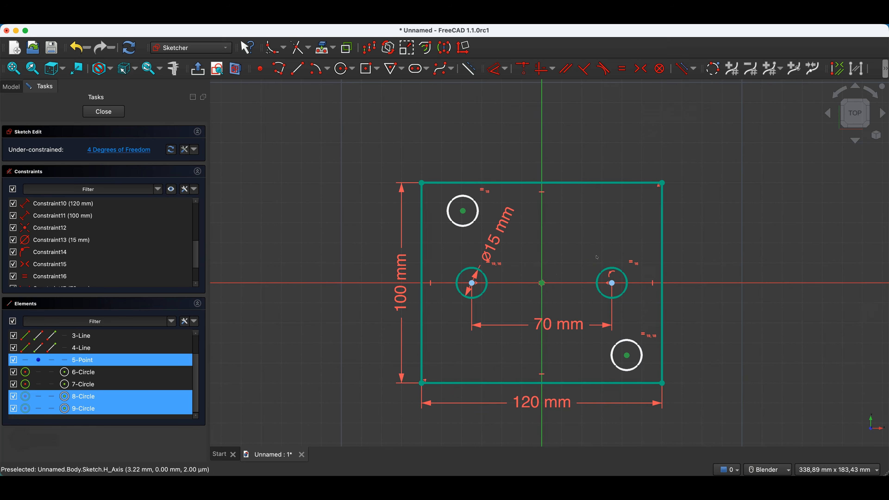
{"action": "left_click", "coordinate": [639, 72]}
Step: Move the lower-right and upper-left circles around to test their symmetry about the centre point
{"action": "mouse_move", "coordinate": [624, 357]}
{"action": "left_mouse_down"}
{"action": "mouse_move", "coordinate": [694, 360]}
{"action": "mouse_move", "coordinate": [650, 347]}
{"action": "mouse_move", "coordinate": [653, 199]}
{"action": "mouse_move", "coordinate": [654, 303]}
{"action": "mouse_move", "coordinate": [619, 361]}
{"action": "mouse_move", "coordinate": [495, 206]}
{"action": "mouse_move", "coordinate": [607, 322]}
{"action": "mouse_move", "coordinate": [581, 348]}
{"action": "mouse_move", "coordinate": [633, 277]}
{"action": "mouse_move", "coordinate": [647, 205]}
{"action": "mouse_move", "coordinate": [589, 300]}
{"action": "mouse_move", "coordinate": [592, 349]}
{"action": "mouse_move", "coordinate": [615, 354]}
{"action": "left_mouse_up"}
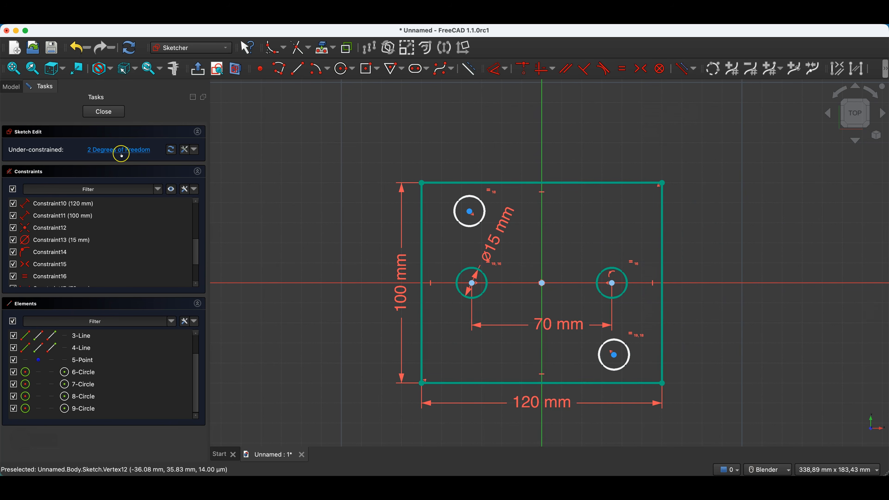
{"action": "left_click_drag", "start_coordinate": [471, 212], "coordinate": [470, 220]}
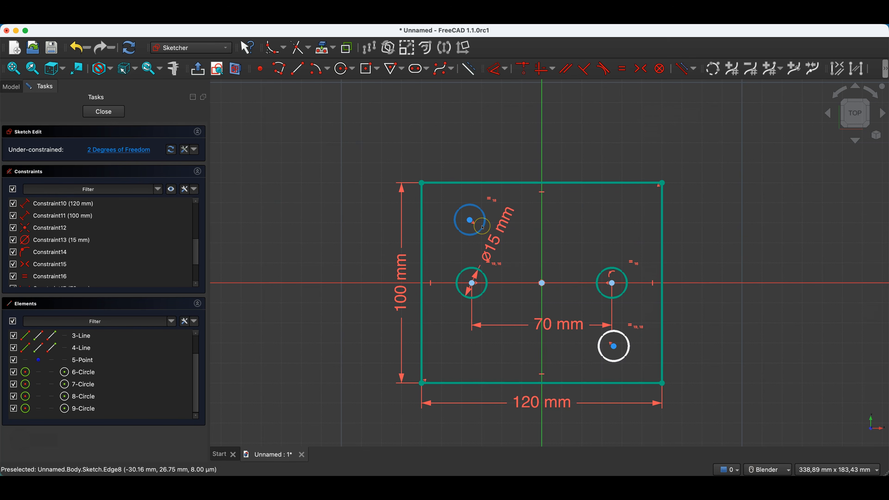
{"action": "left_click_drag", "start_coordinate": [470, 220], "coordinate": [467, 225]}
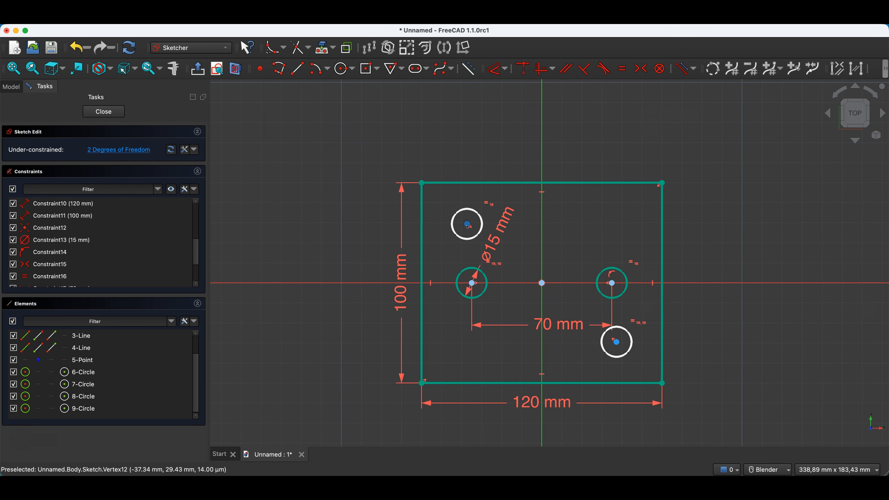
Step: Dimension the horizontal distance from the rectangle's upper-left corner to the upper-left circle's centre as 15 mm
{"action": "left_click", "coordinate": [468, 226]}
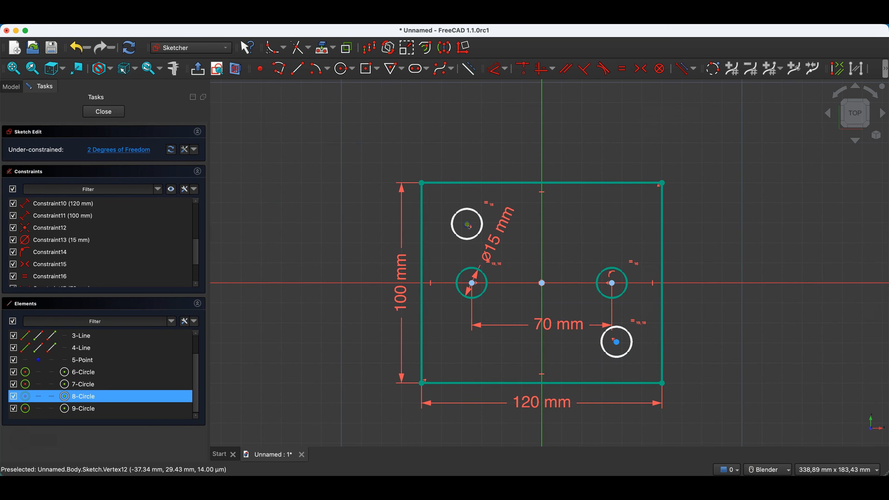
{"action": "left_click", "coordinate": [422, 183]}
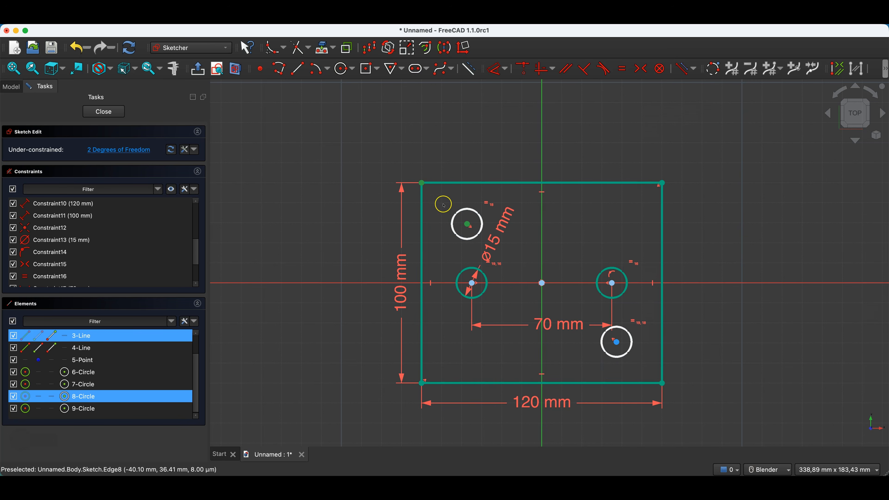
{"action": "key", "text": "d"}
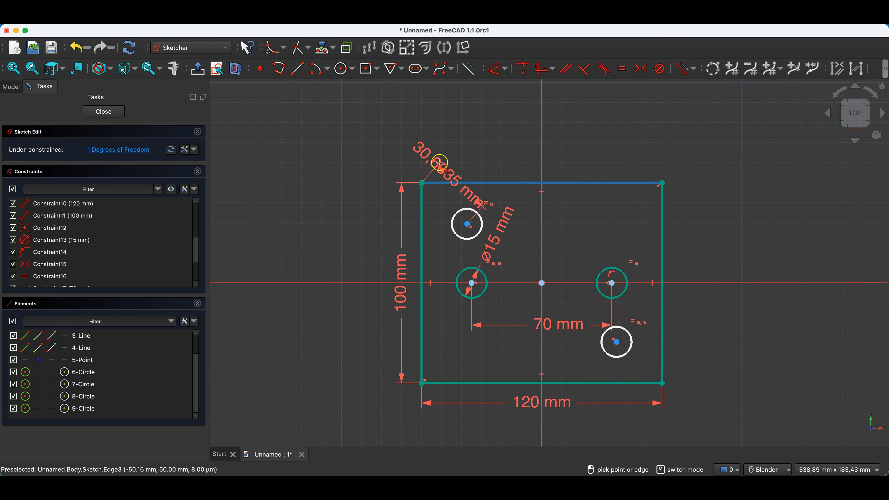
{"action": "left_click", "coordinate": [436, 132]}
{"action": "type", "text": "15"}
{"action": "key", "text": "Return"}
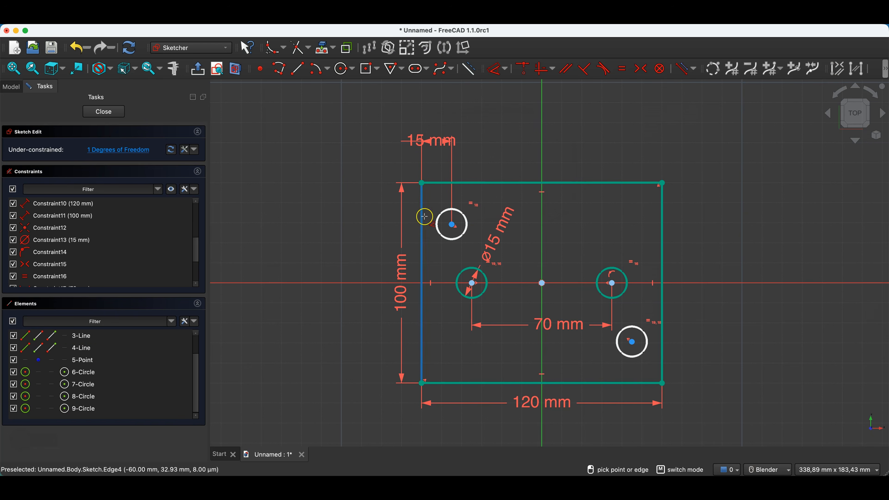
Step: Dimension the vertical distance from the rectangle's upper-left corner to the upper-left circle's centre as 15 mm and end dimensioning
{"action": "left_click", "coordinate": [452, 225]}
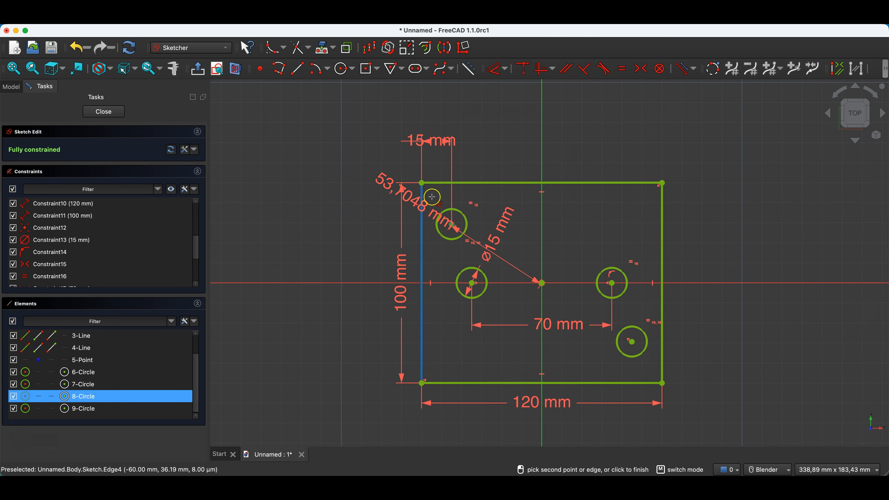
{"action": "left_click", "coordinate": [421, 182]}
{"action": "left_click", "coordinate": [351, 192]}
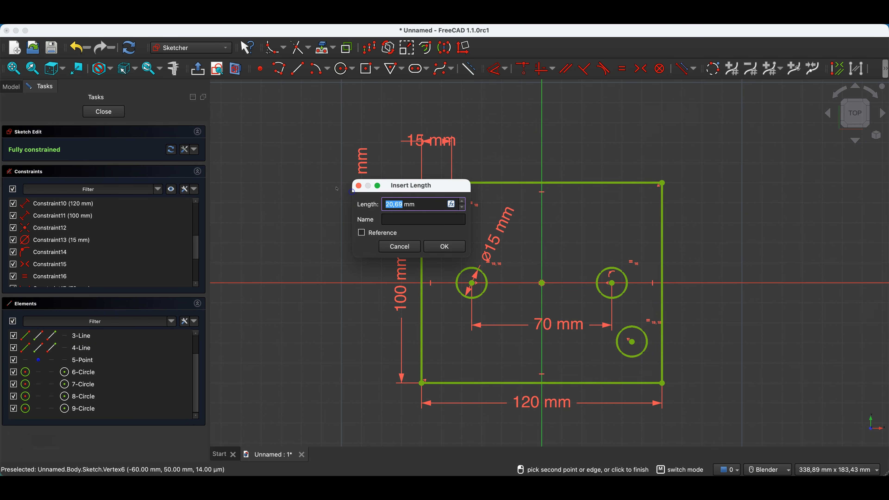
{"action": "type", "text": "15"}
{"action": "key", "text": "Return"}
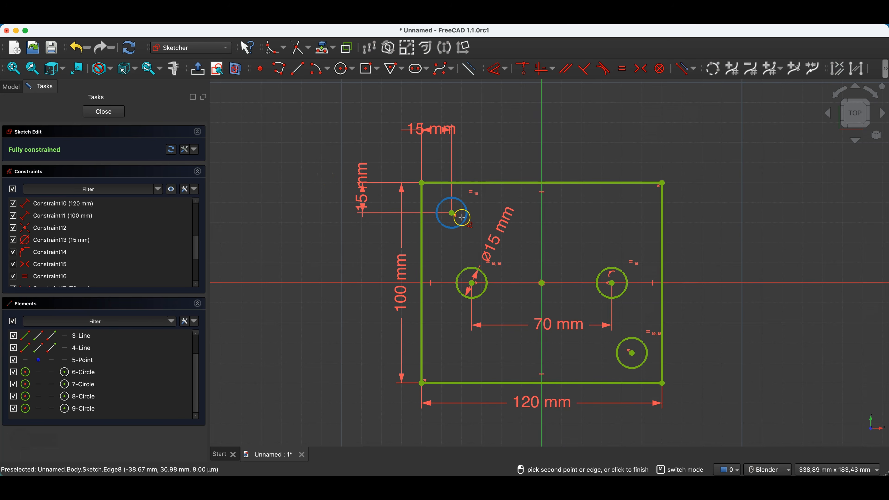
{"action": "right_click", "coordinate": [444, 254]}
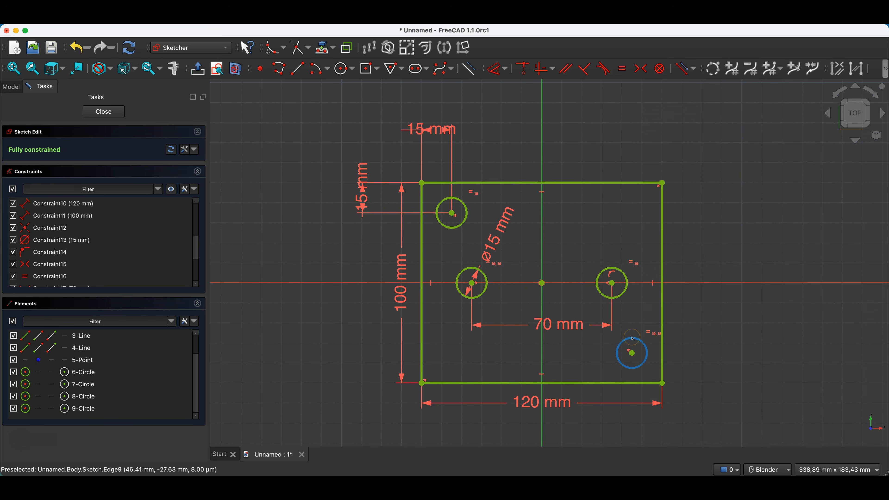
Step: Close the fully constrained sketch and pad it to a length of 15 mm
{"action": "left_click", "coordinate": [112, 112]}
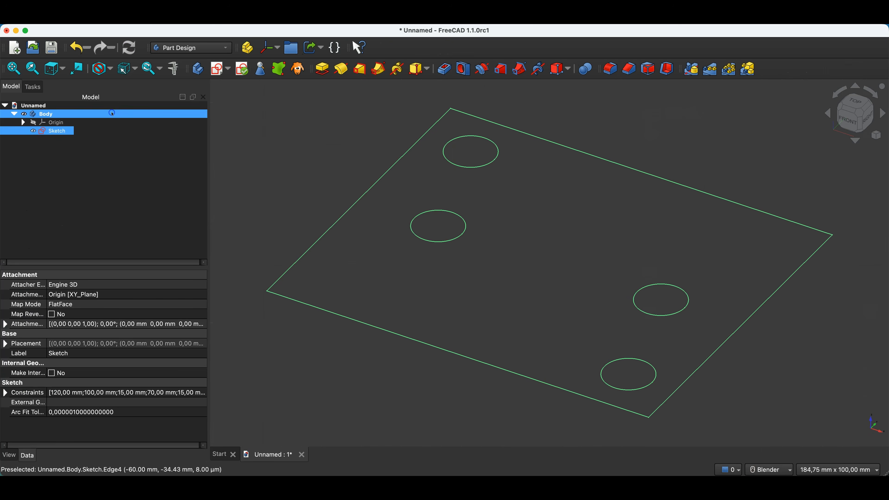
{"action": "left_click", "coordinate": [315, 71]}
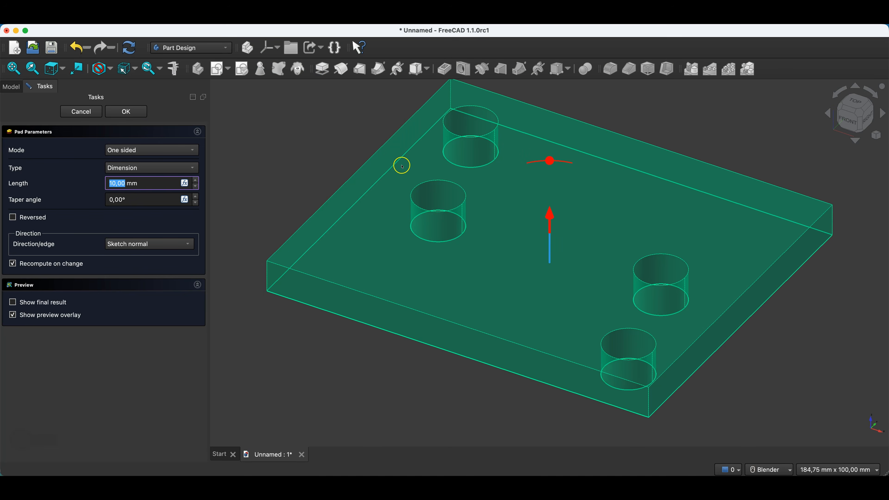
{"action": "type", "text": "15"}
{"action": "left_click", "coordinate": [127, 111]}
{"action": "scroll", "coordinate": [678, 268], "scroll_direction": "down", "scroll_amount": 4}
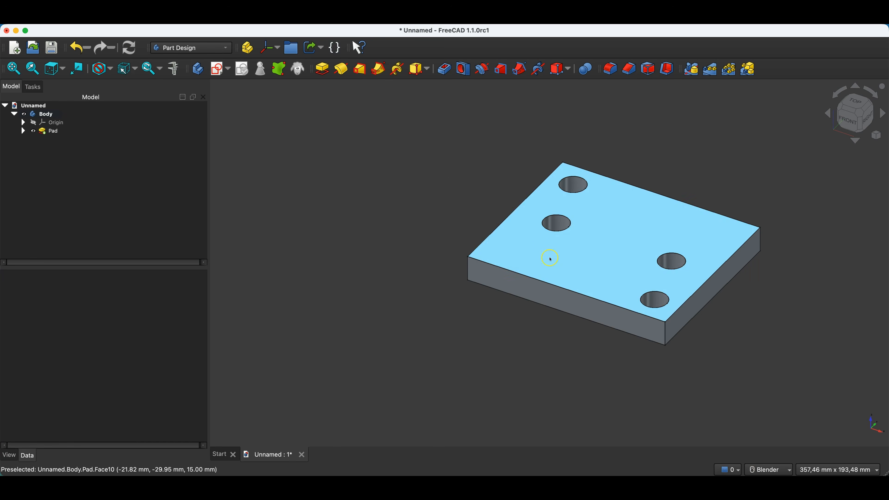
{"action": "middle_click_drag", "start_coordinate": [550, 259], "coordinate": [551, 280]}
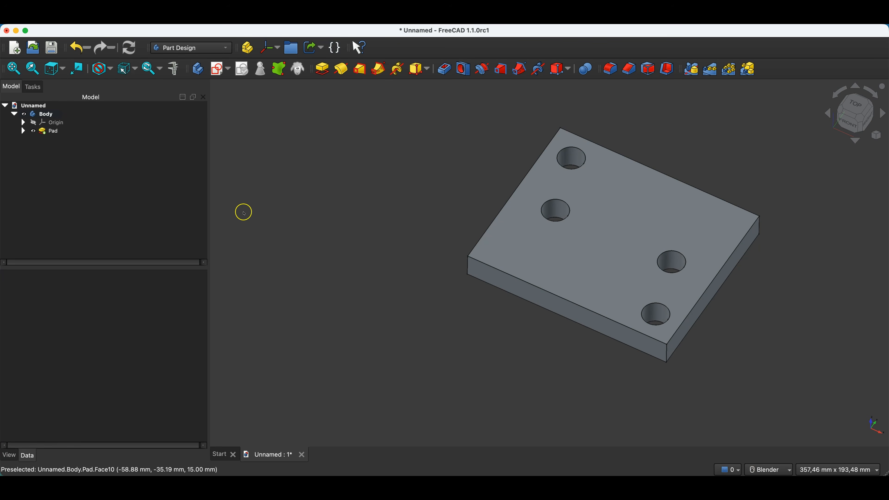
{"action": "left_click", "coordinate": [30, 131]}
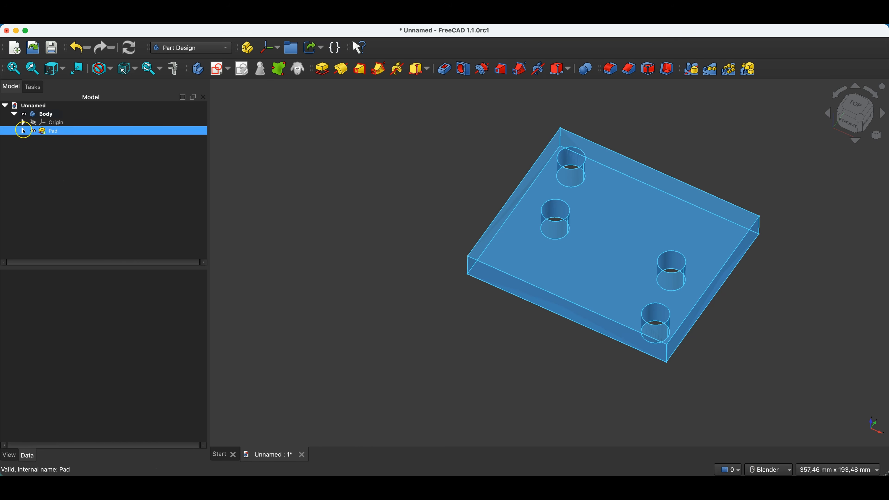
{"action": "left_click", "coordinate": [119, 150]}
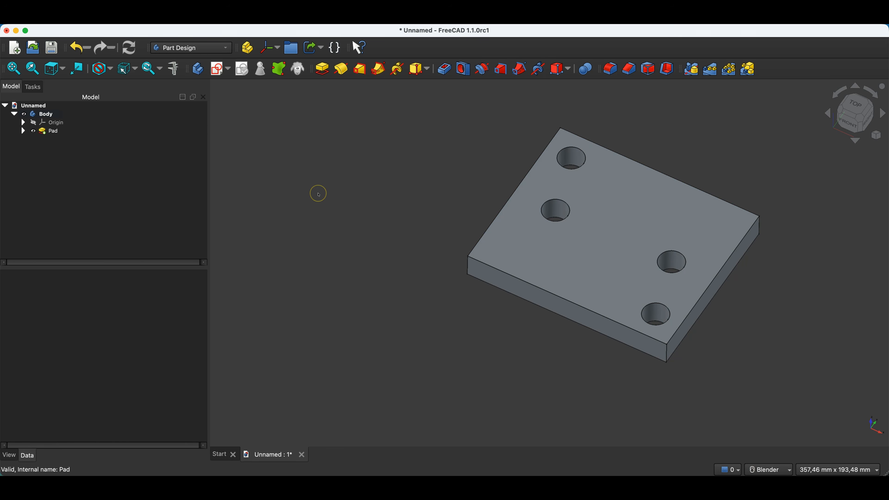